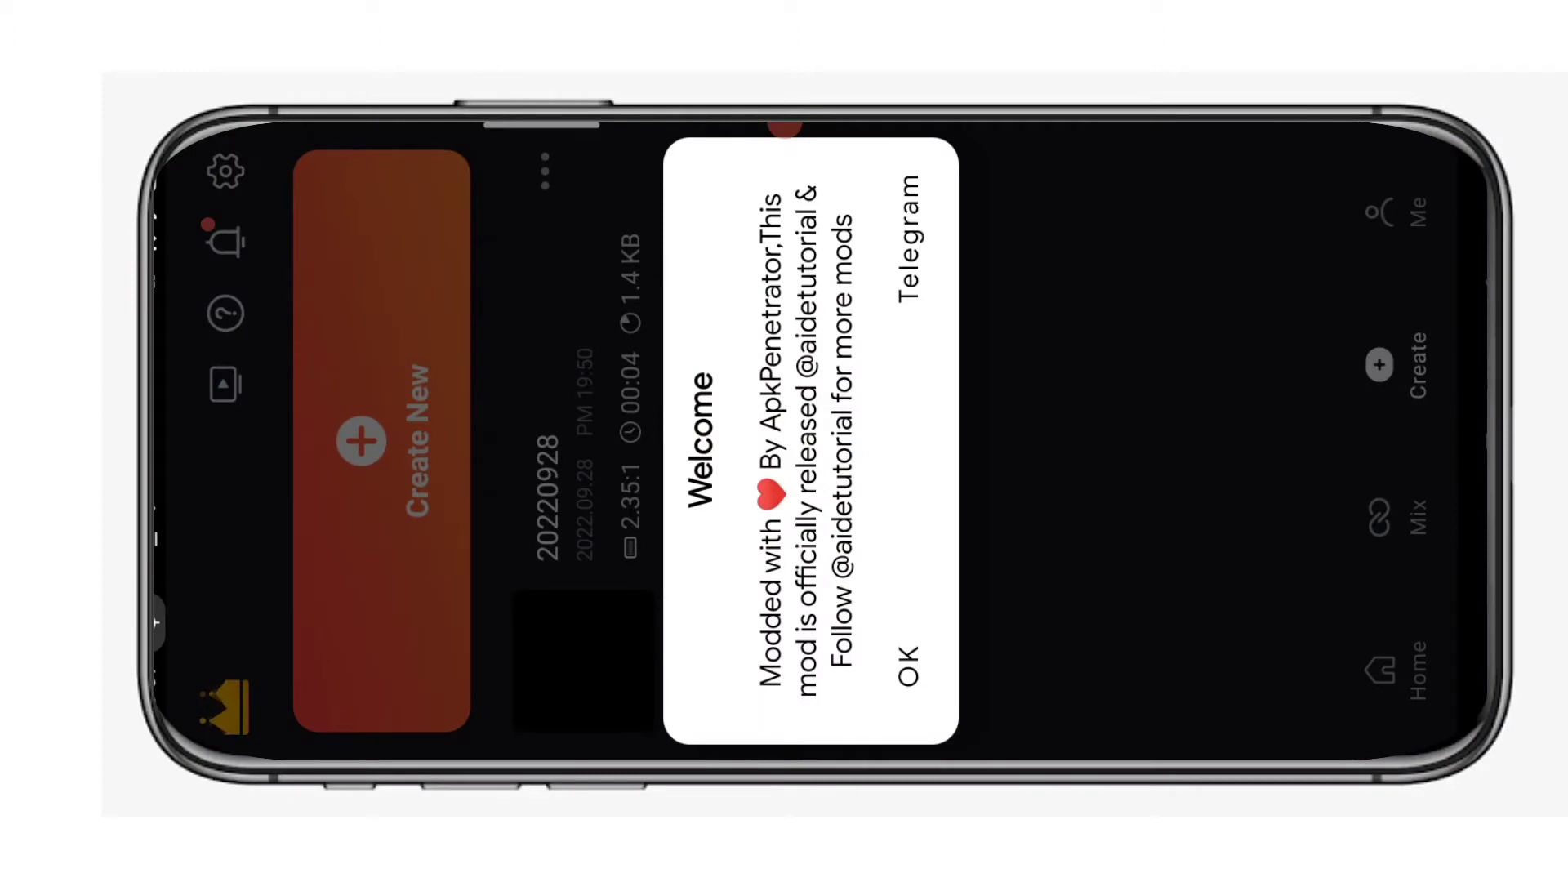
# Dismiss the KineMaster welcome message and start creating a new project.
pyautogui.click(903, 663)
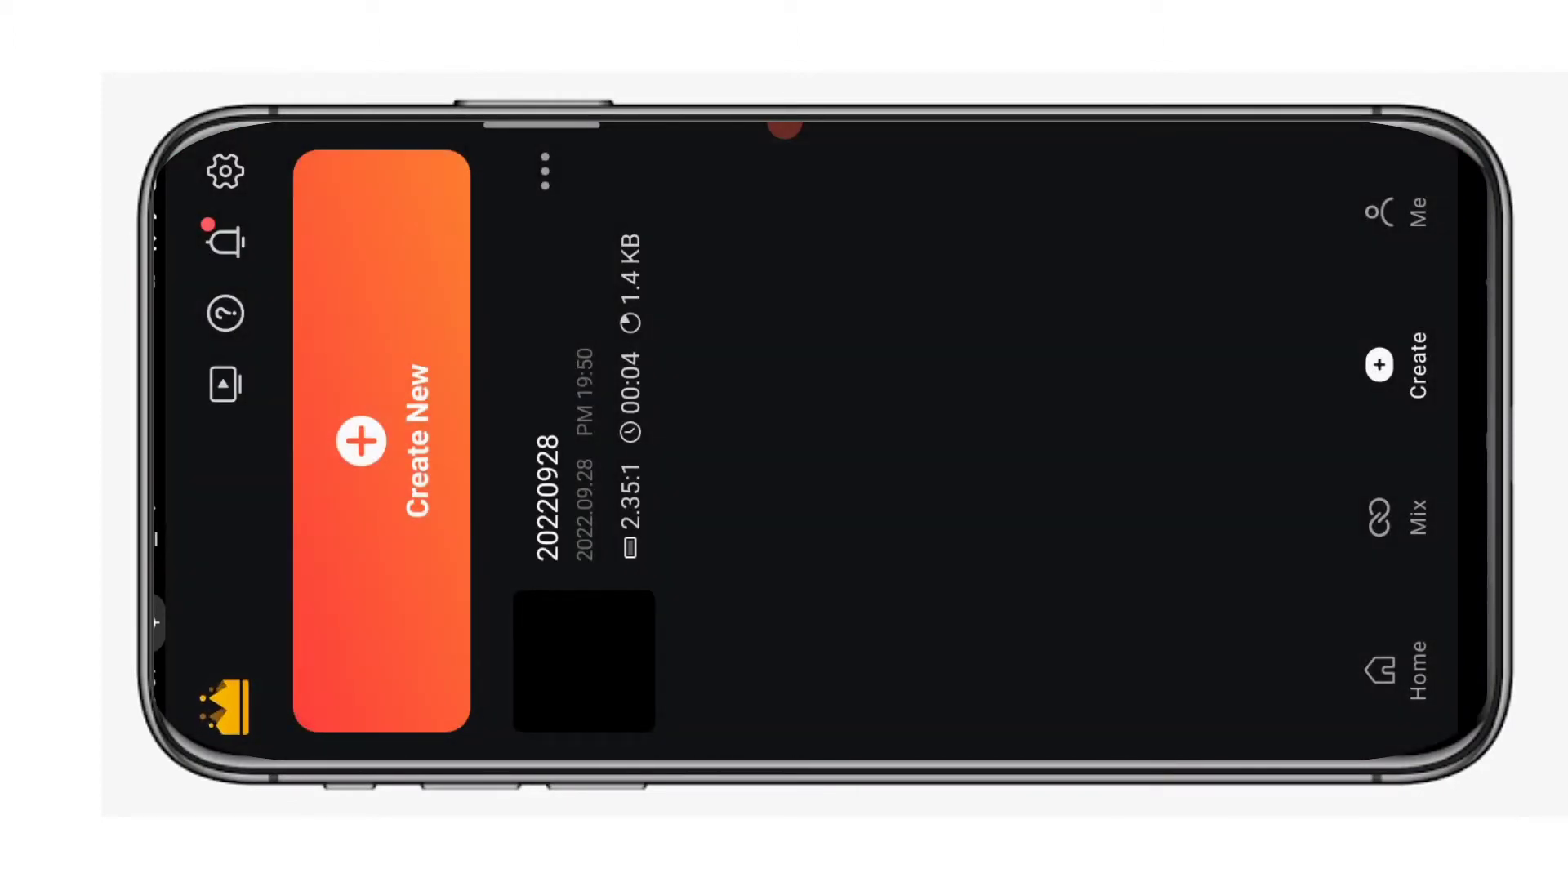
pyautogui.click(381, 307)
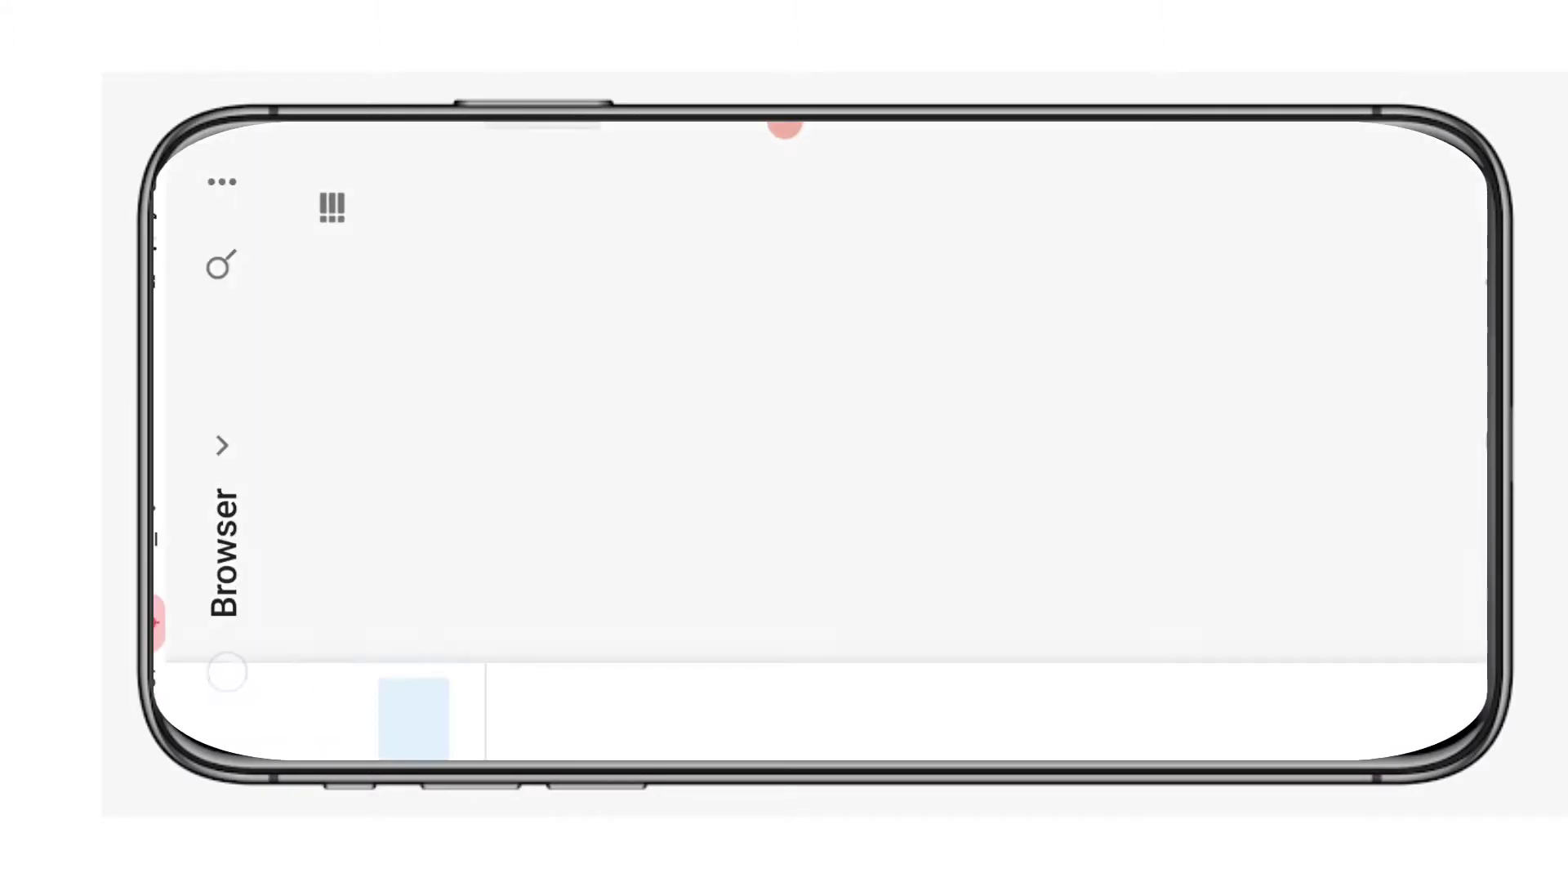
# Import the Project July .kine file from the browser downloads in the Download folder.
pyautogui.click(413, 420)
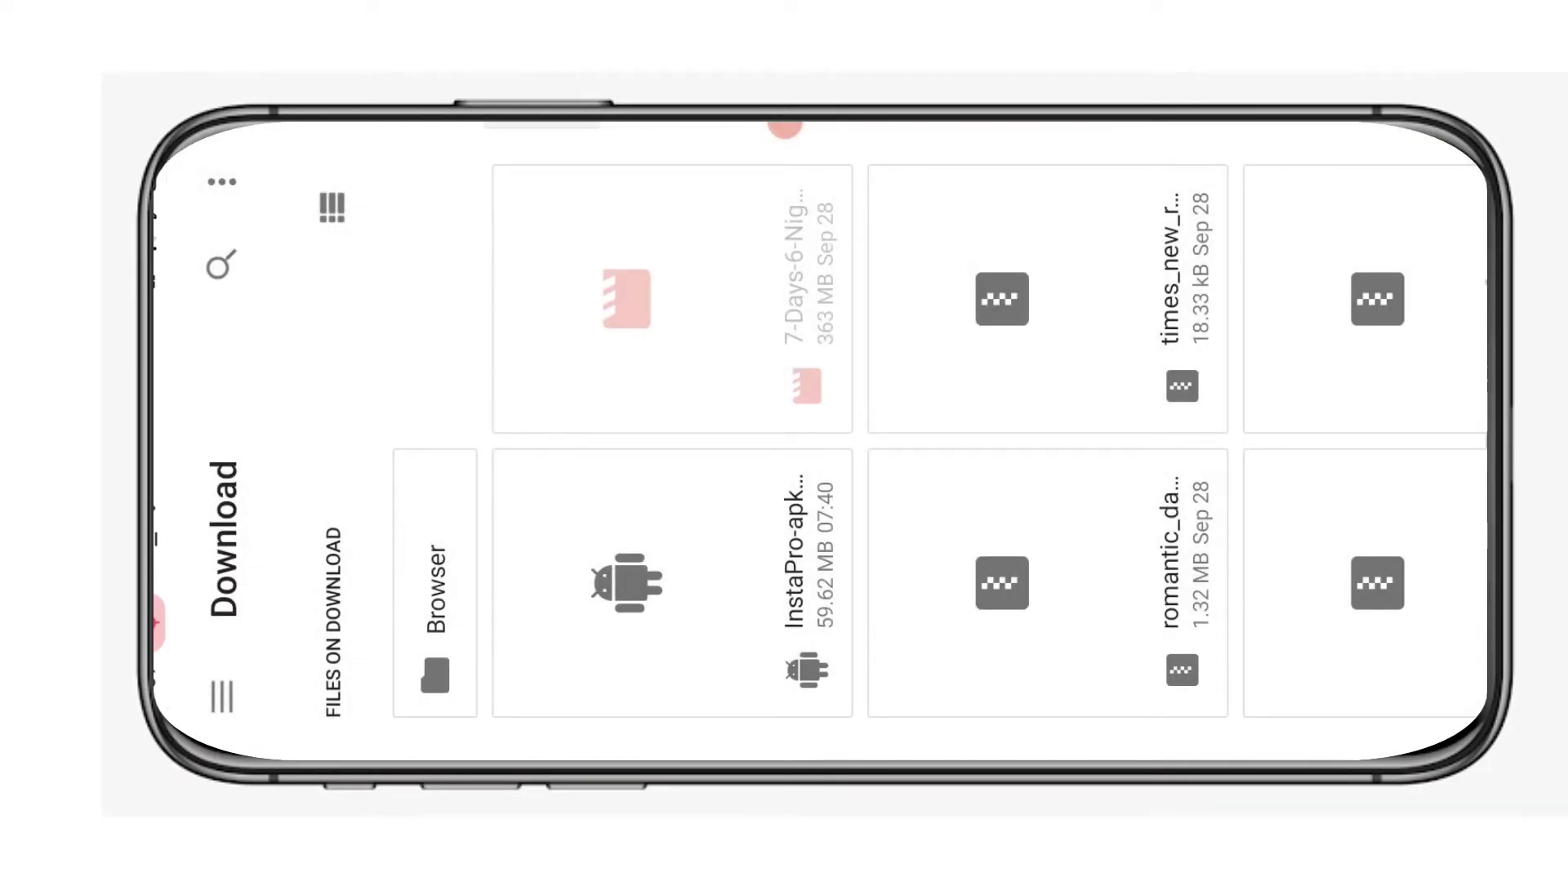
pyautogui.click(398, 490)
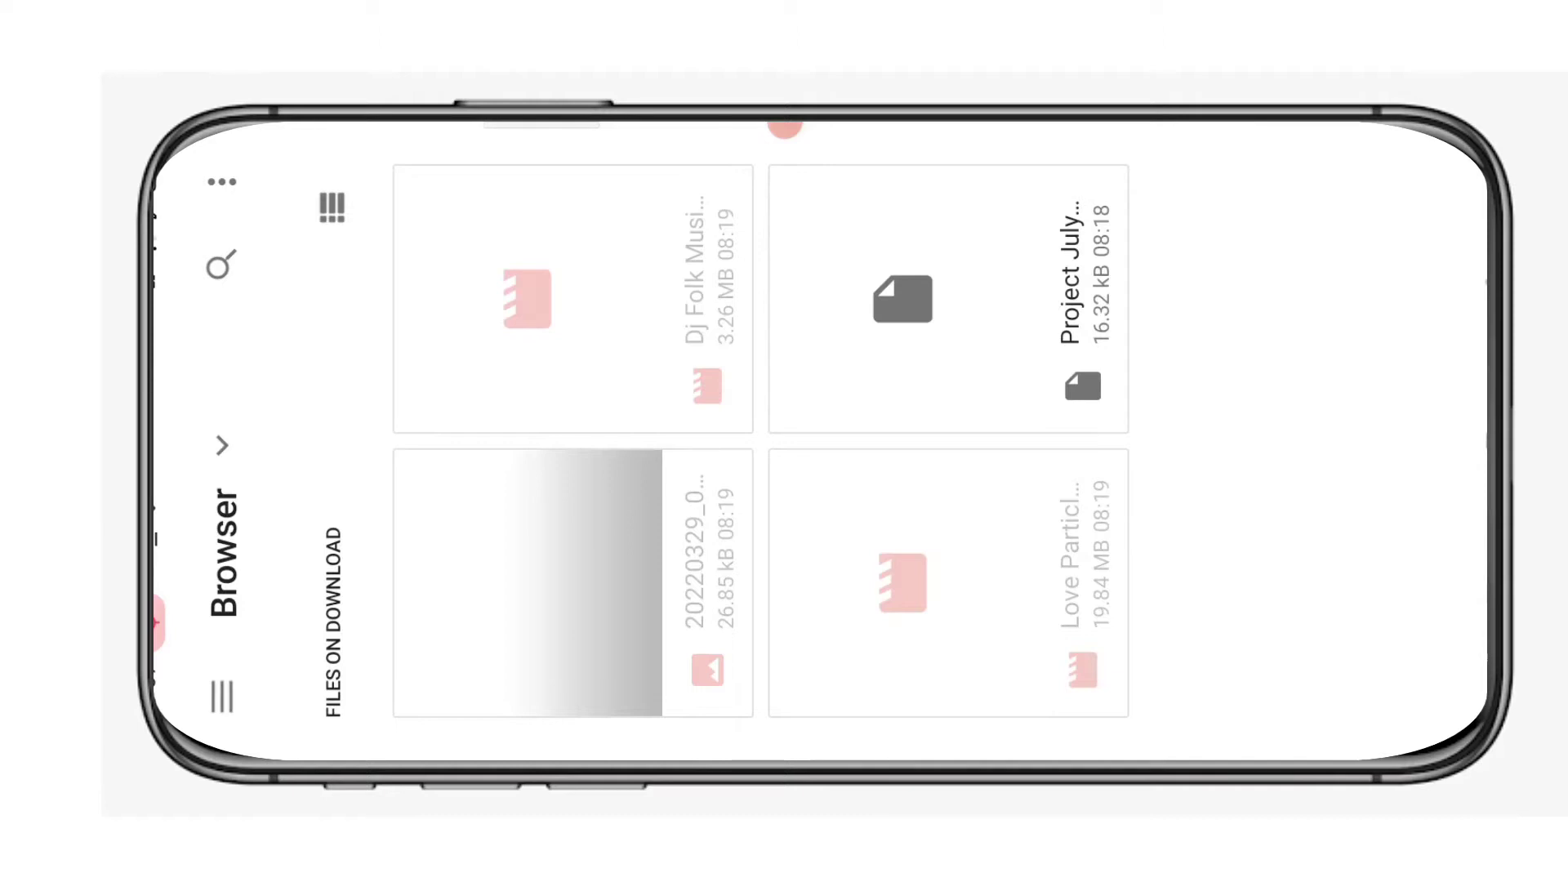
pyautogui.click(948, 299)
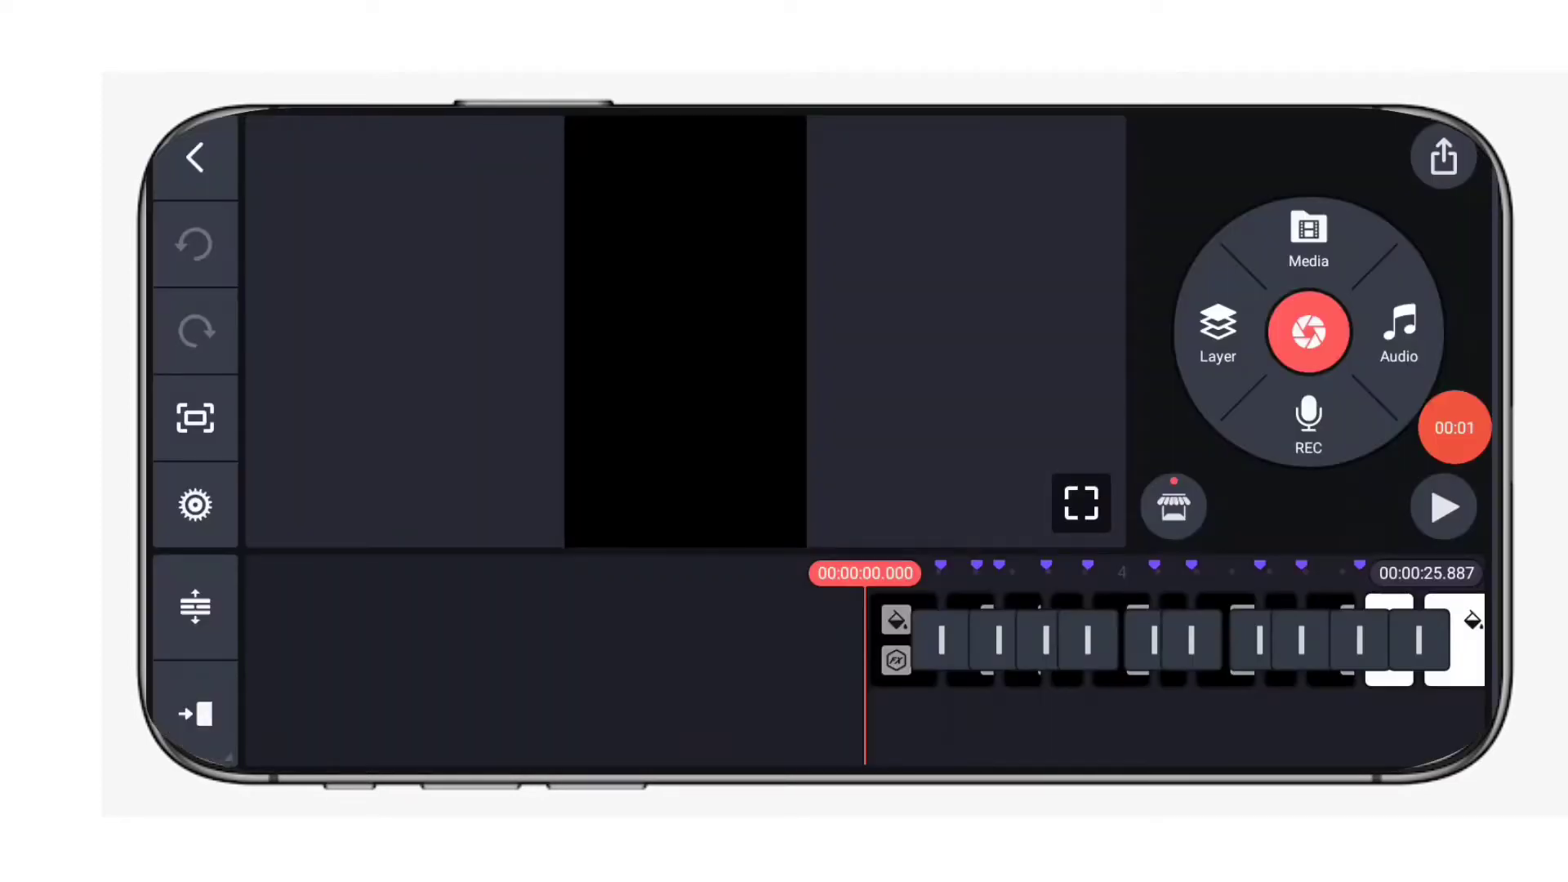
pyautogui.moveTo(655, 658); pyautogui.dragTo(412, 669)
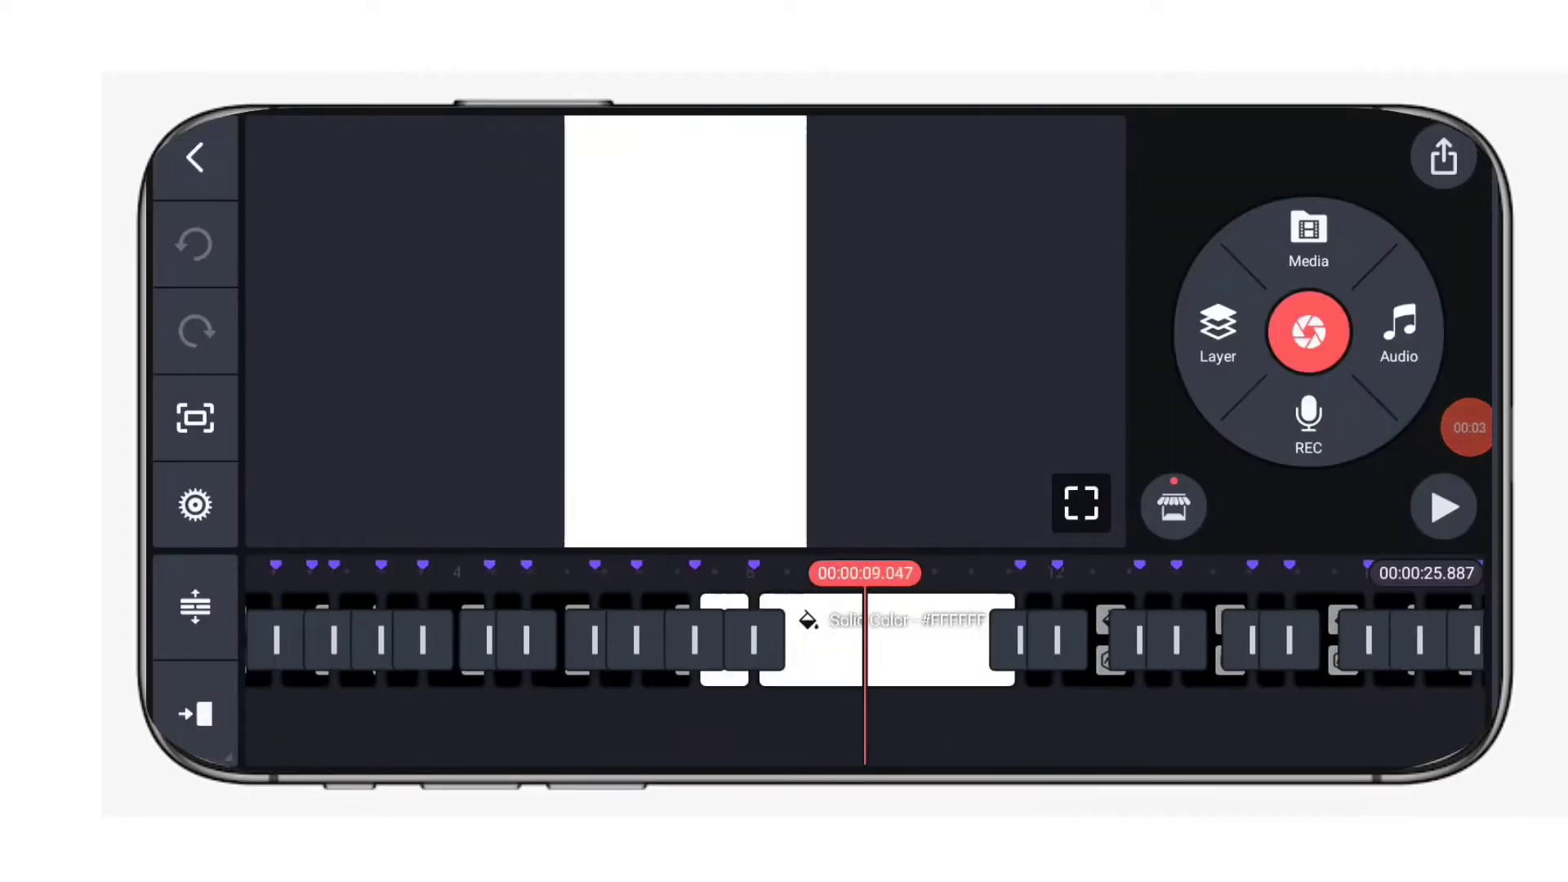
pyautogui.moveTo(841, 665); pyautogui.dragTo(508, 607)
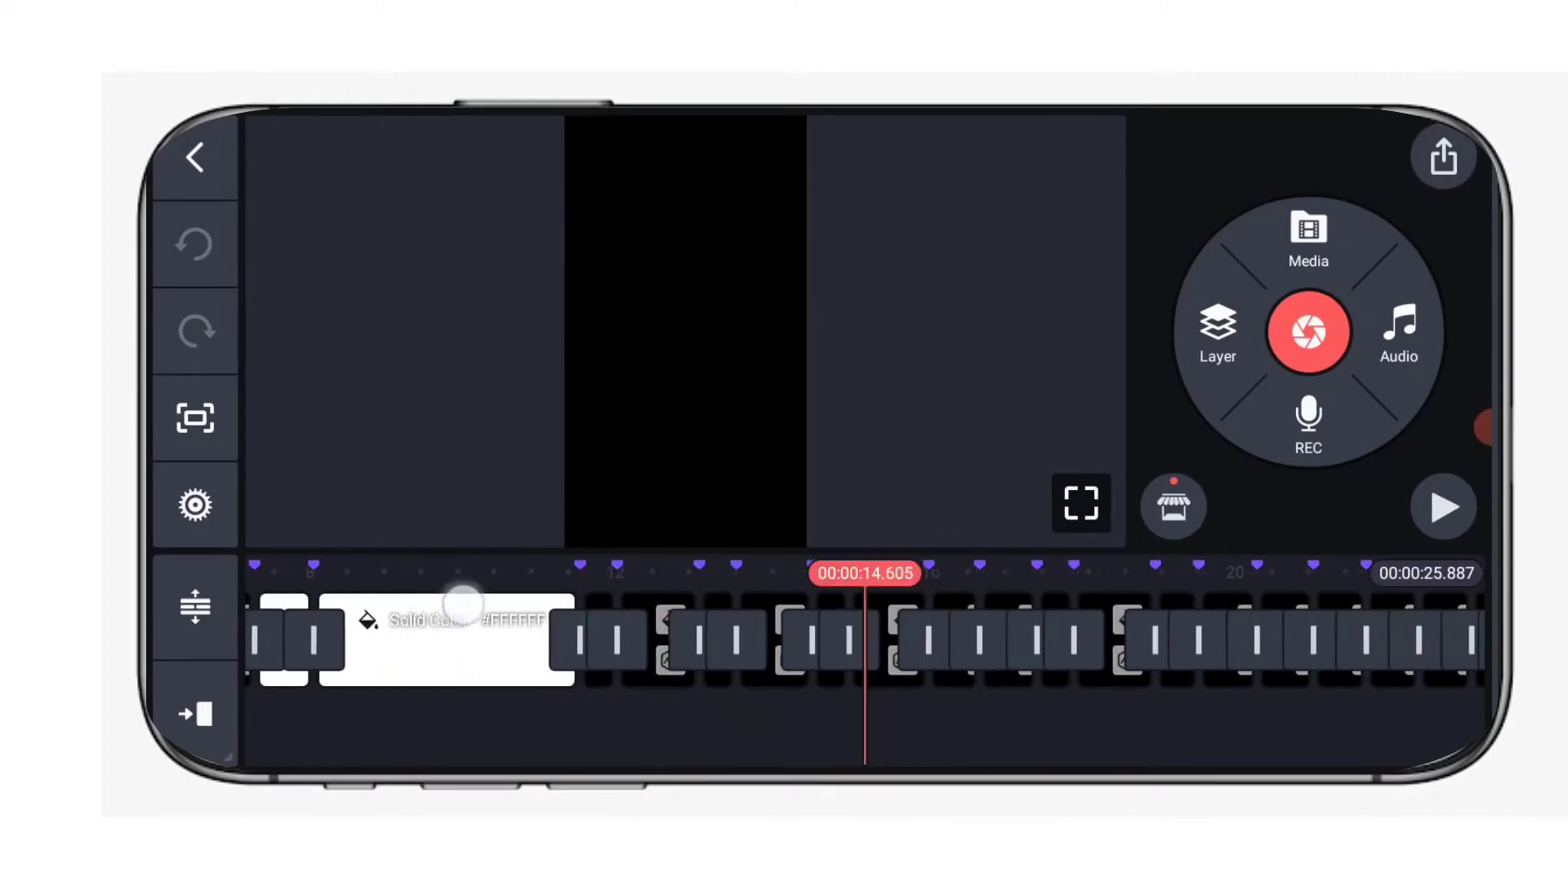
pyautogui.moveTo(795, 670); pyautogui.dragTo(1012, 690)
pyautogui.moveTo(623, 724); pyautogui.dragTo(1130, 722)
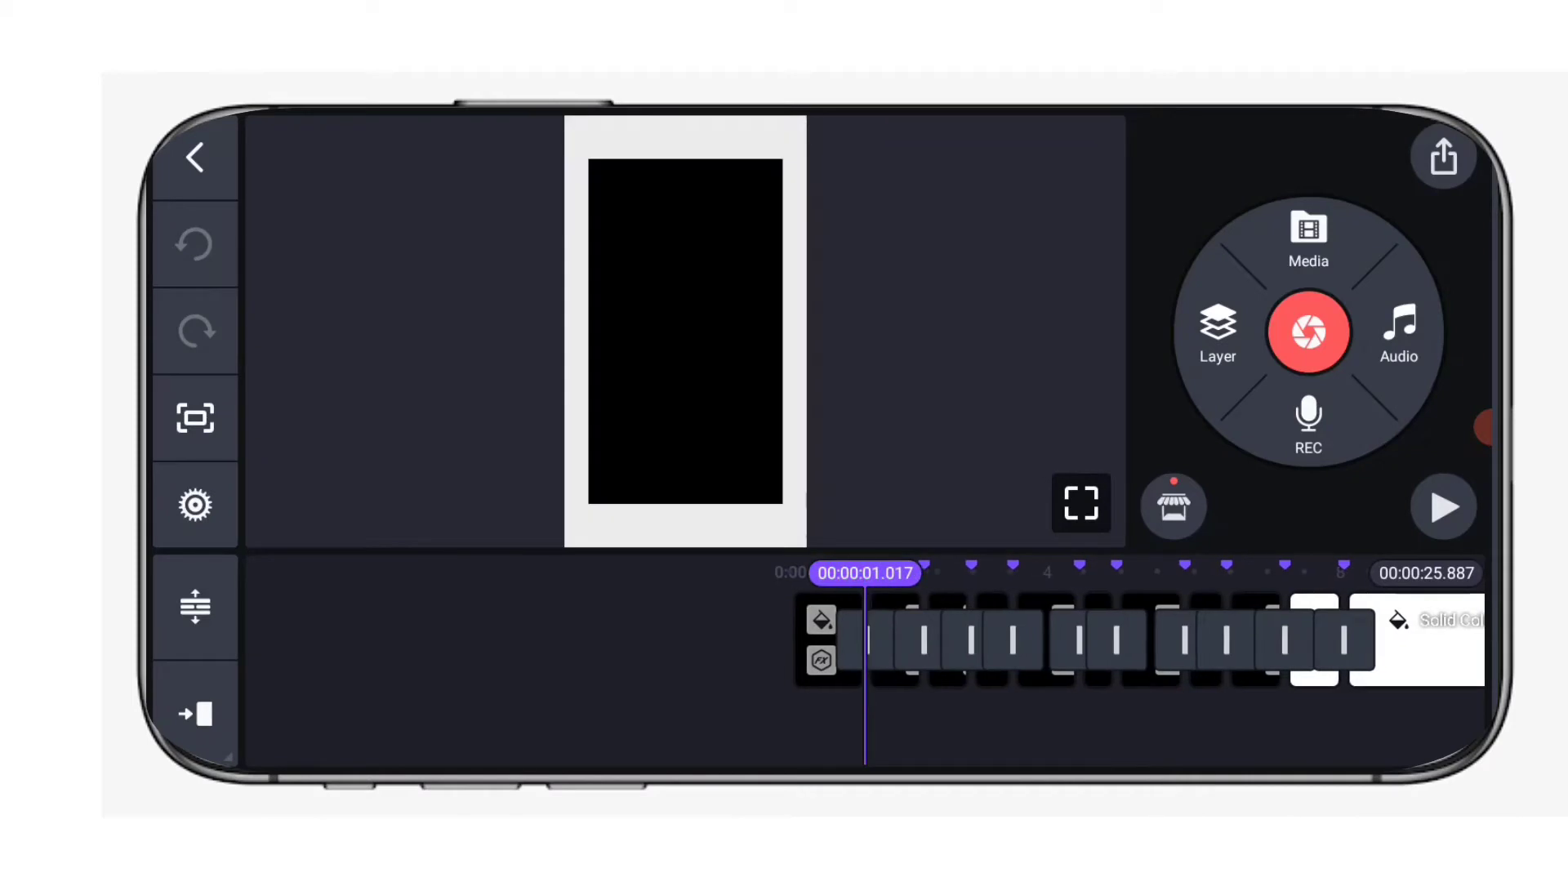
pyautogui.scroll(5, 864, 692)
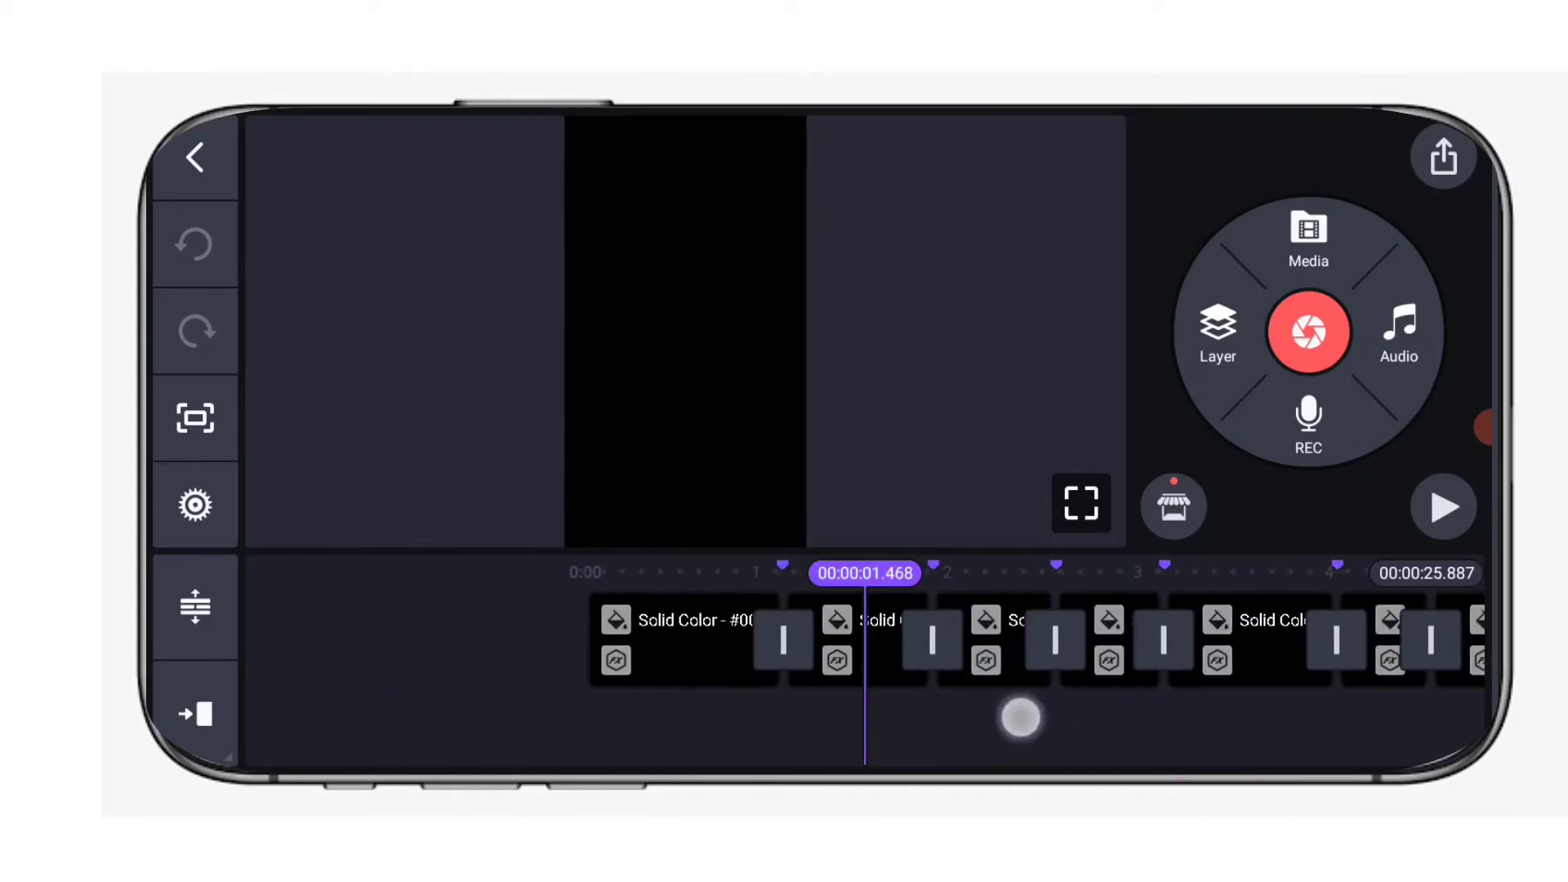
pyautogui.moveTo(1002, 719); pyautogui.dragTo(760, 722)
pyautogui.moveTo(1074, 718); pyautogui.dragTo(833, 725)
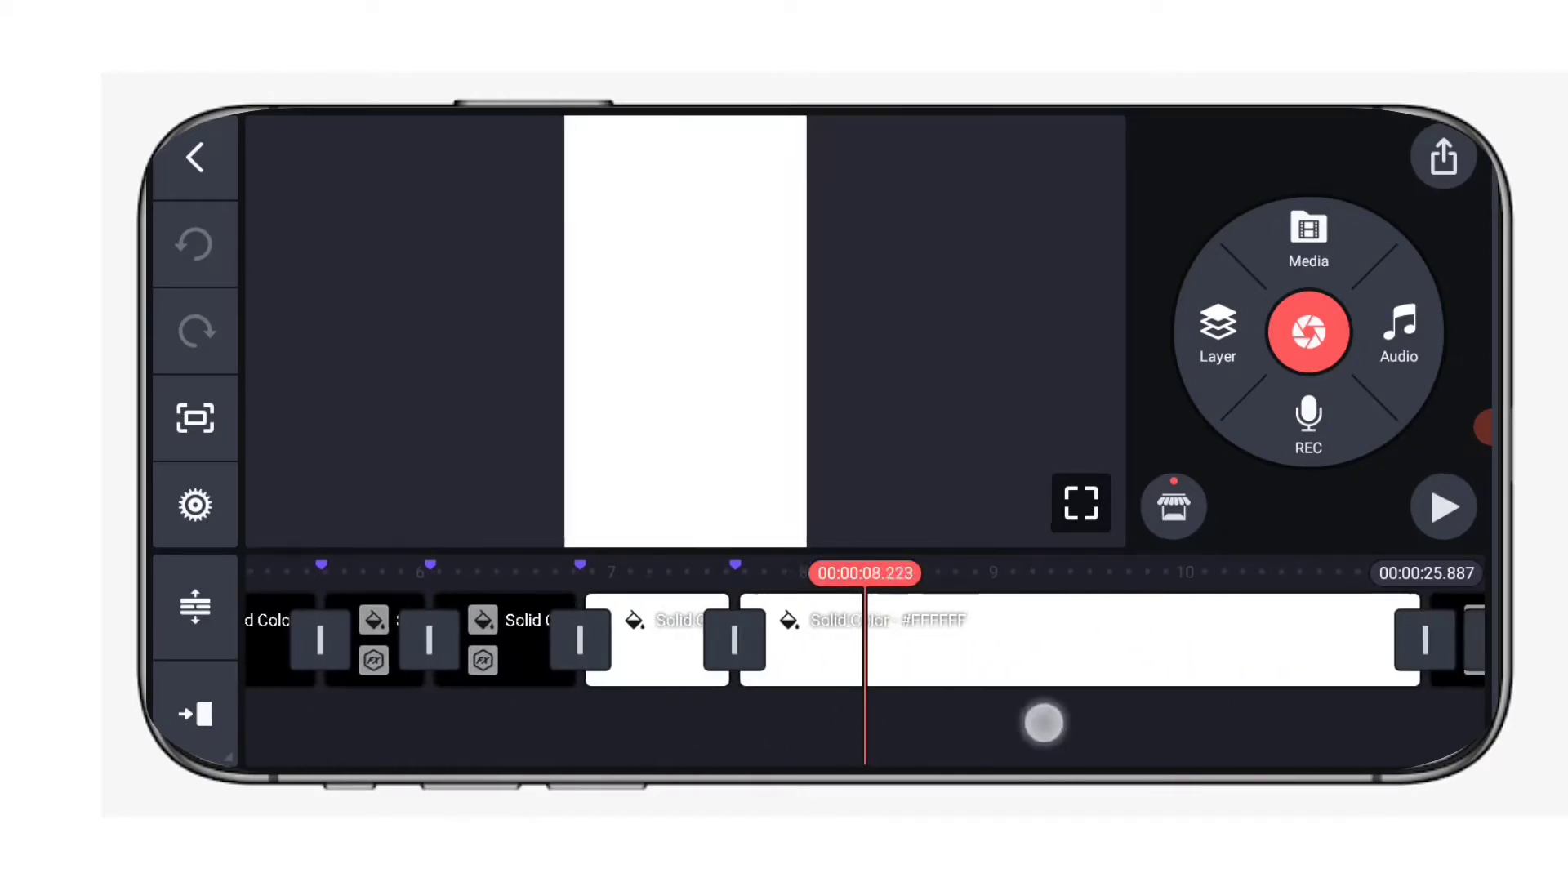
pyautogui.moveTo(986, 733); pyautogui.dragTo(736, 734)
pyautogui.moveTo(932, 728); pyautogui.dragTo(686, 728)
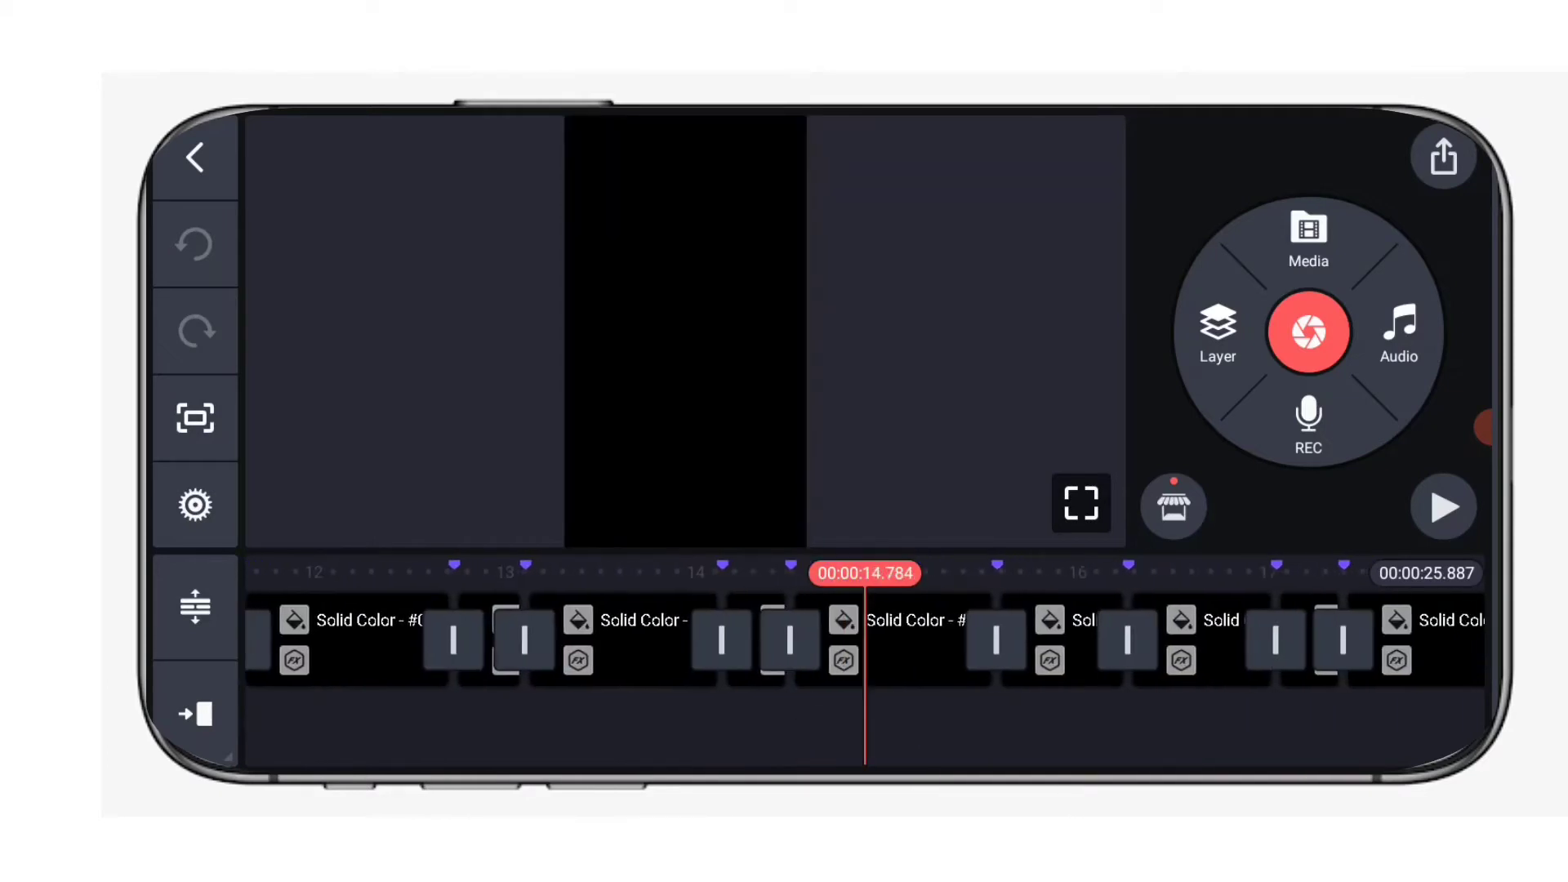
pyautogui.moveTo(1361, 728); pyautogui.dragTo(1180, 718)
pyautogui.moveTo(1304, 700); pyautogui.dragTo(1109, 704)
pyautogui.moveTo(857, 723); pyautogui.dragTo(1224, 711)
pyautogui.moveTo(932, 723); pyautogui.dragTo(1225, 723)
pyautogui.moveTo(980, 721); pyautogui.dragTo(1471, 734)
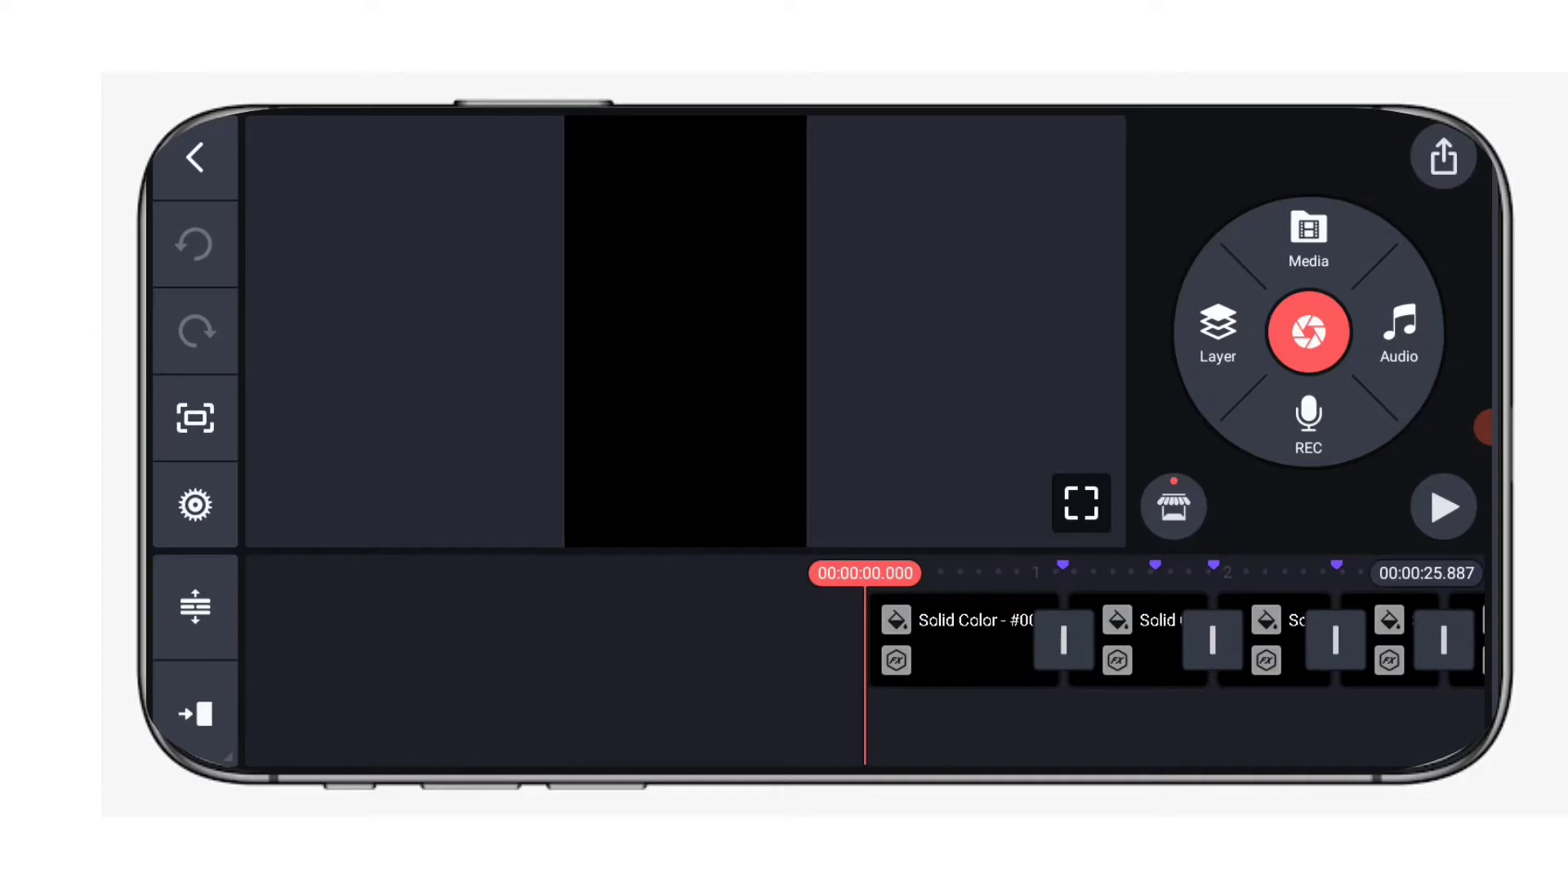
# Replace the first two placeholders with Instagram photos, starting with the white-dress photo.
pyautogui.click(993, 638)
pyautogui.click(1199, 250)
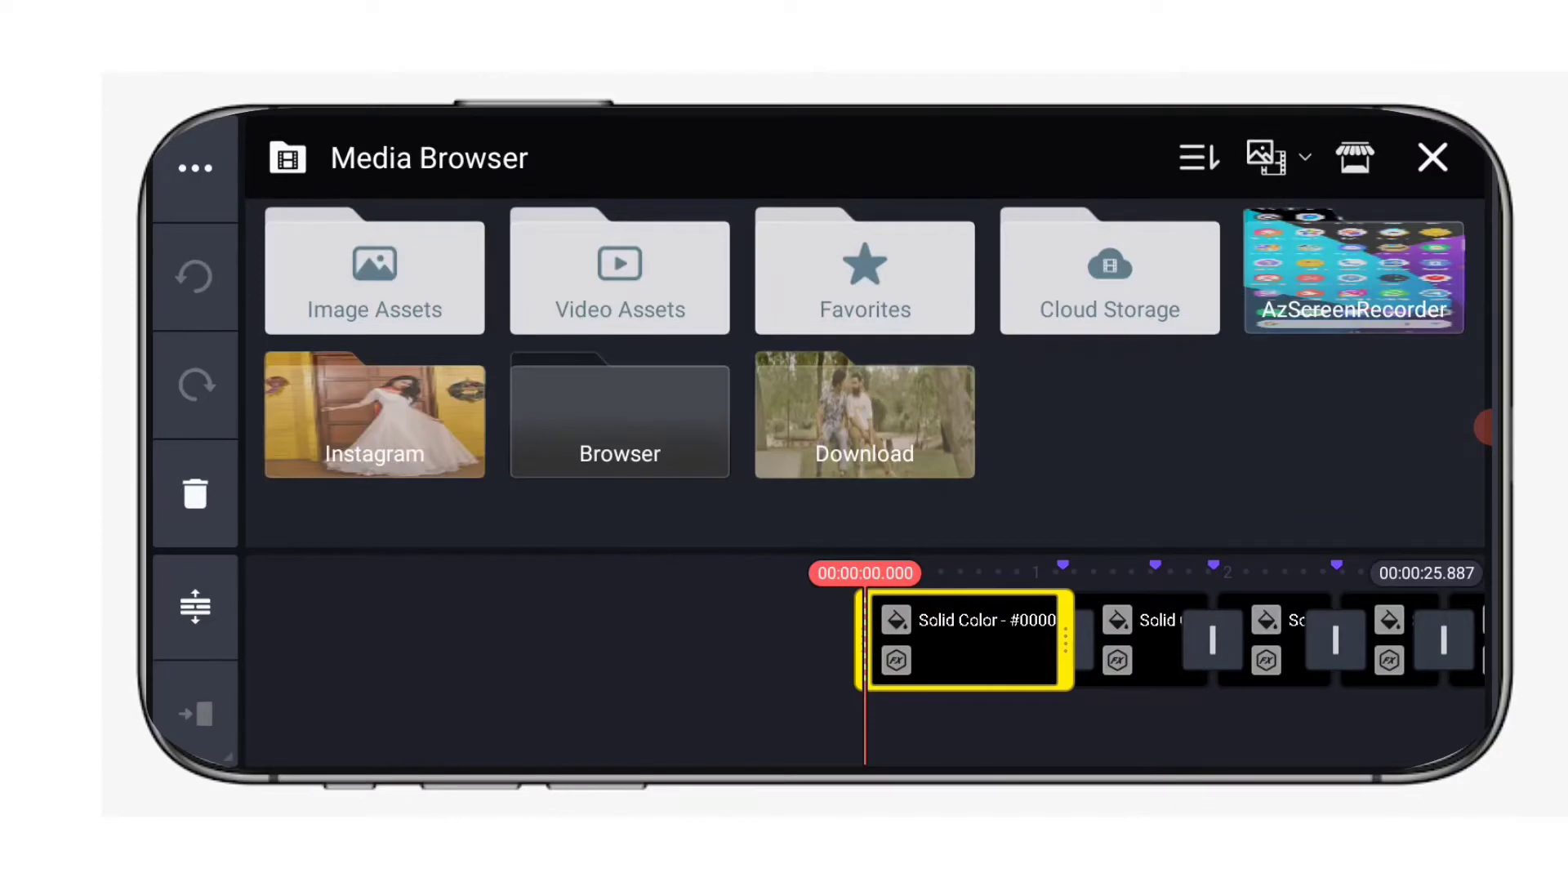
pyautogui.click(406, 394)
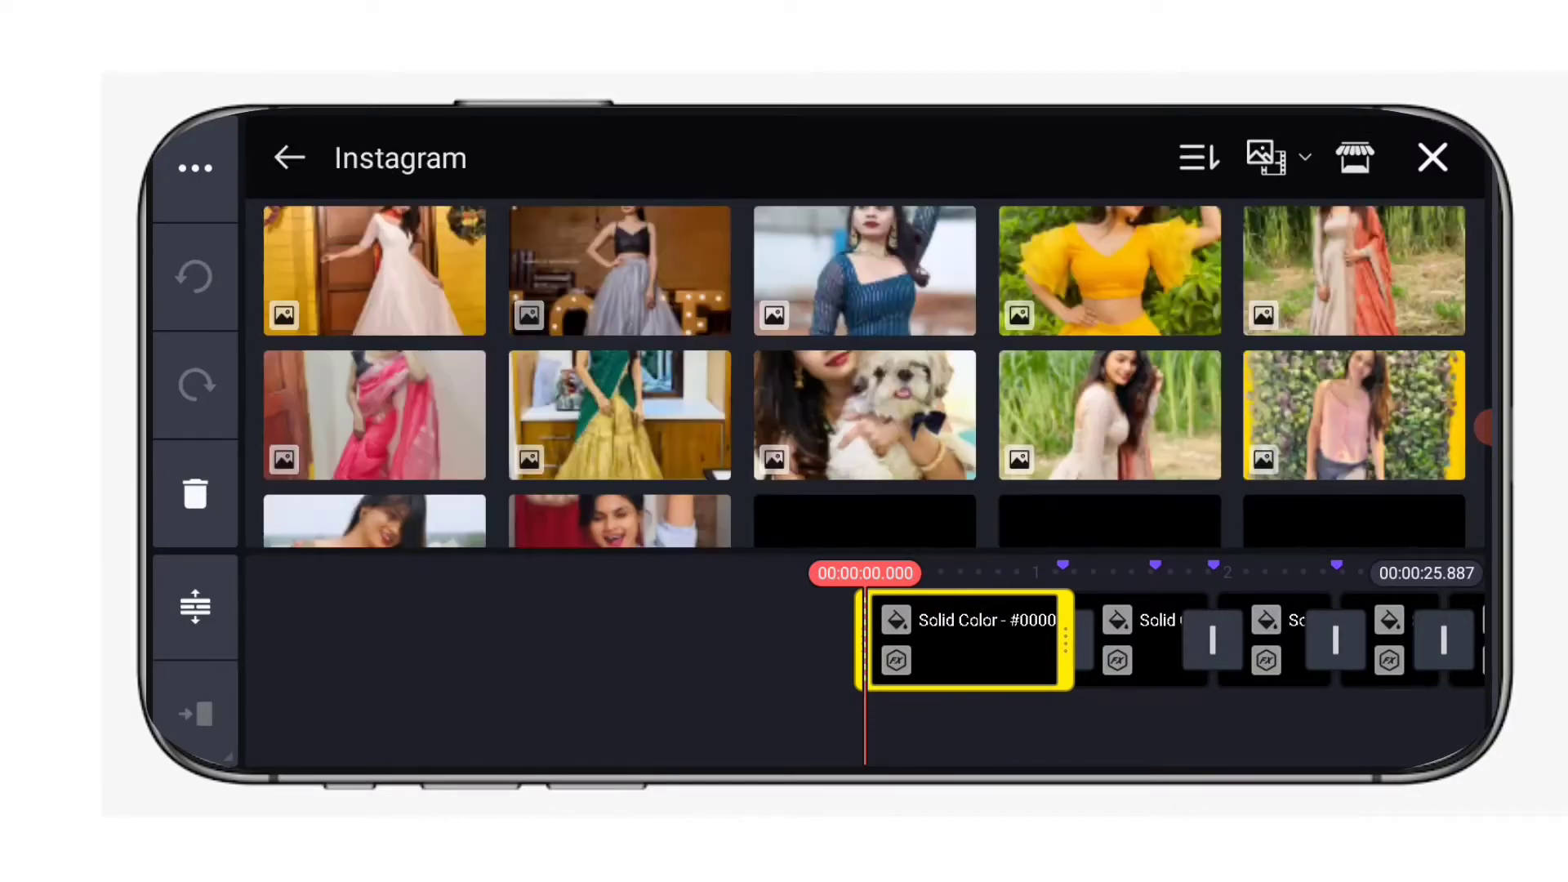
pyautogui.click(383, 276)
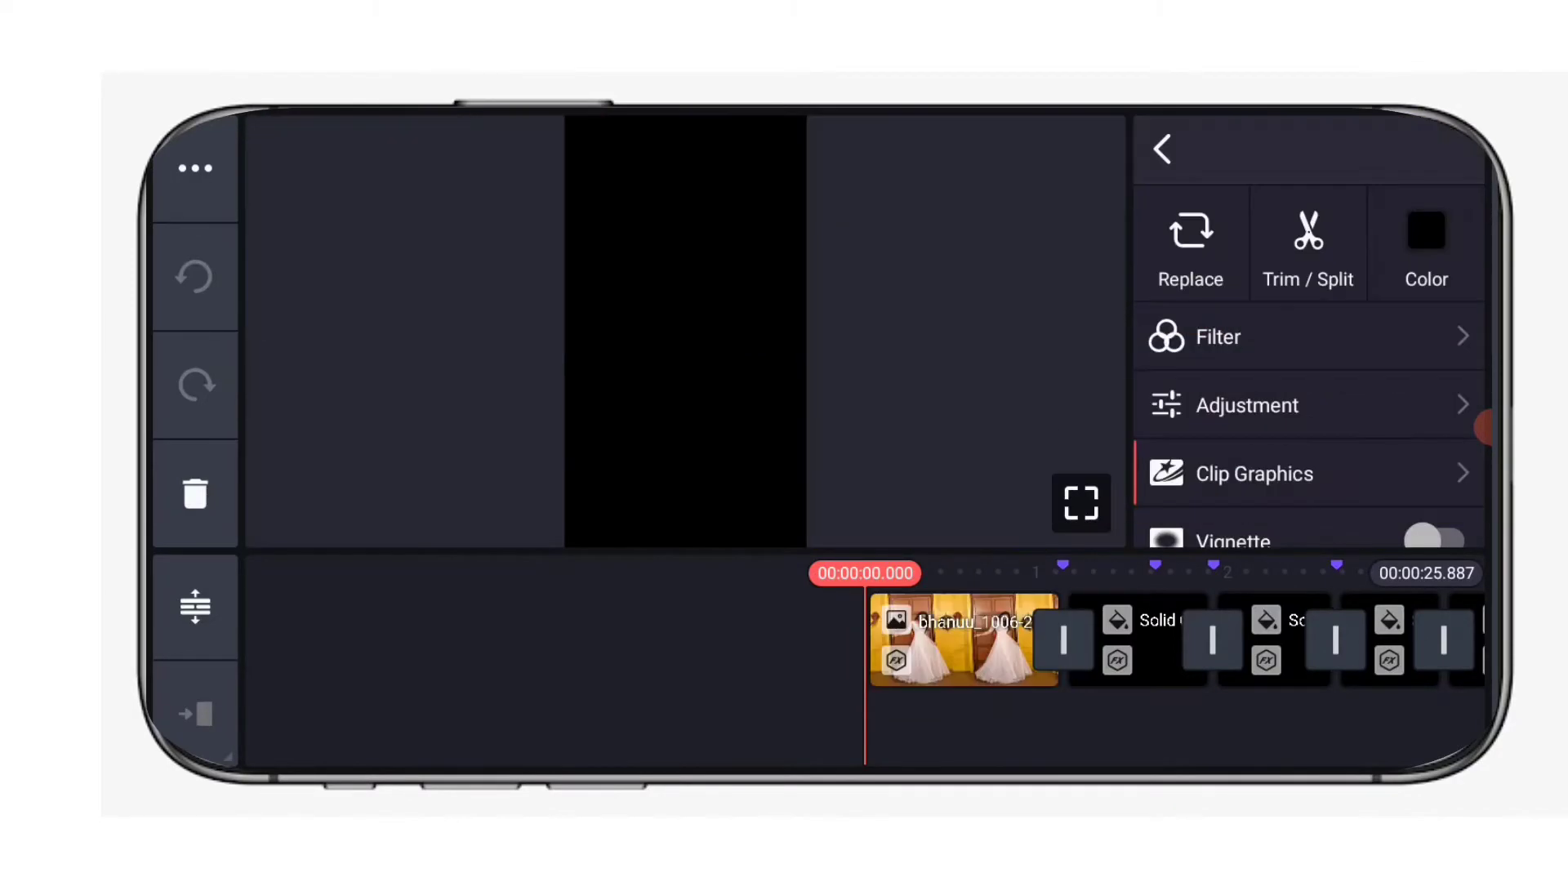
pyautogui.moveTo(684, 668); pyautogui.dragTo(473, 676)
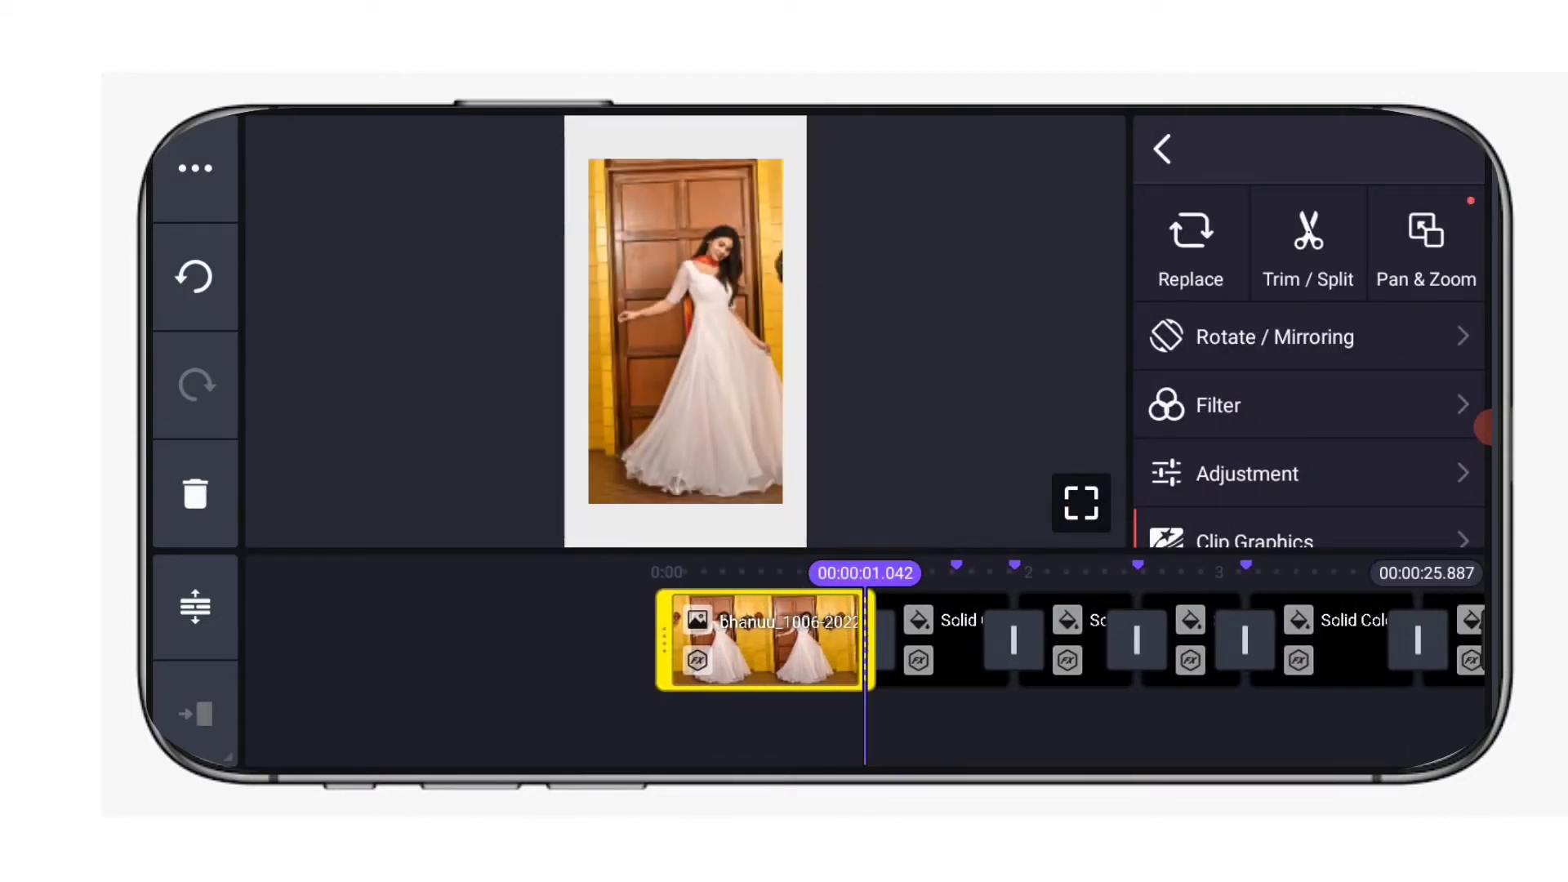
pyautogui.click(1125, 741)
pyautogui.click(966, 668)
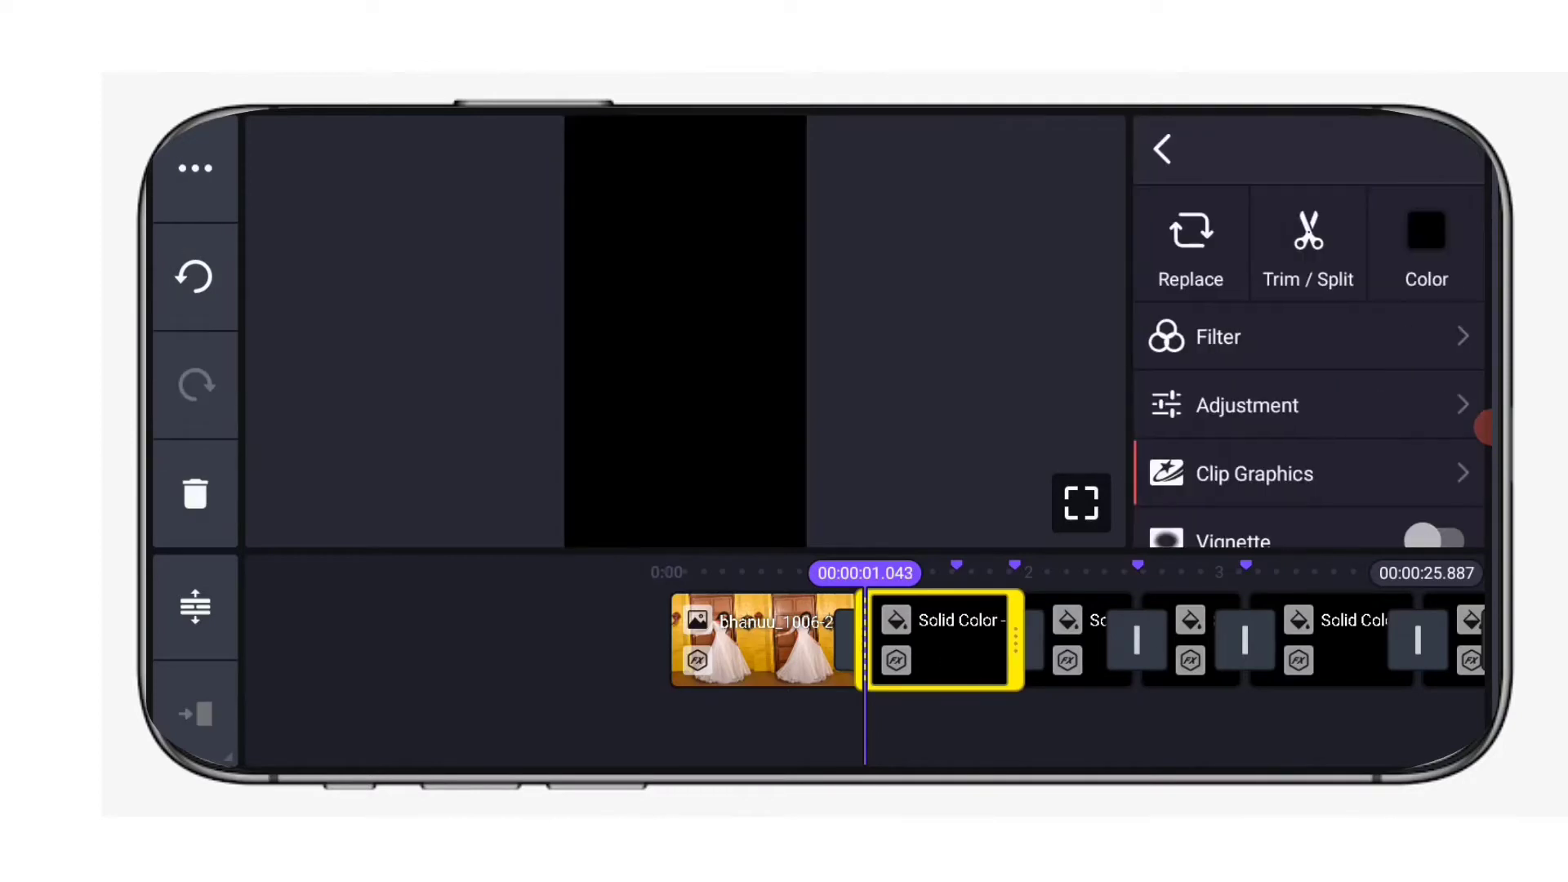
pyautogui.click(1192, 242)
pyautogui.click(382, 442)
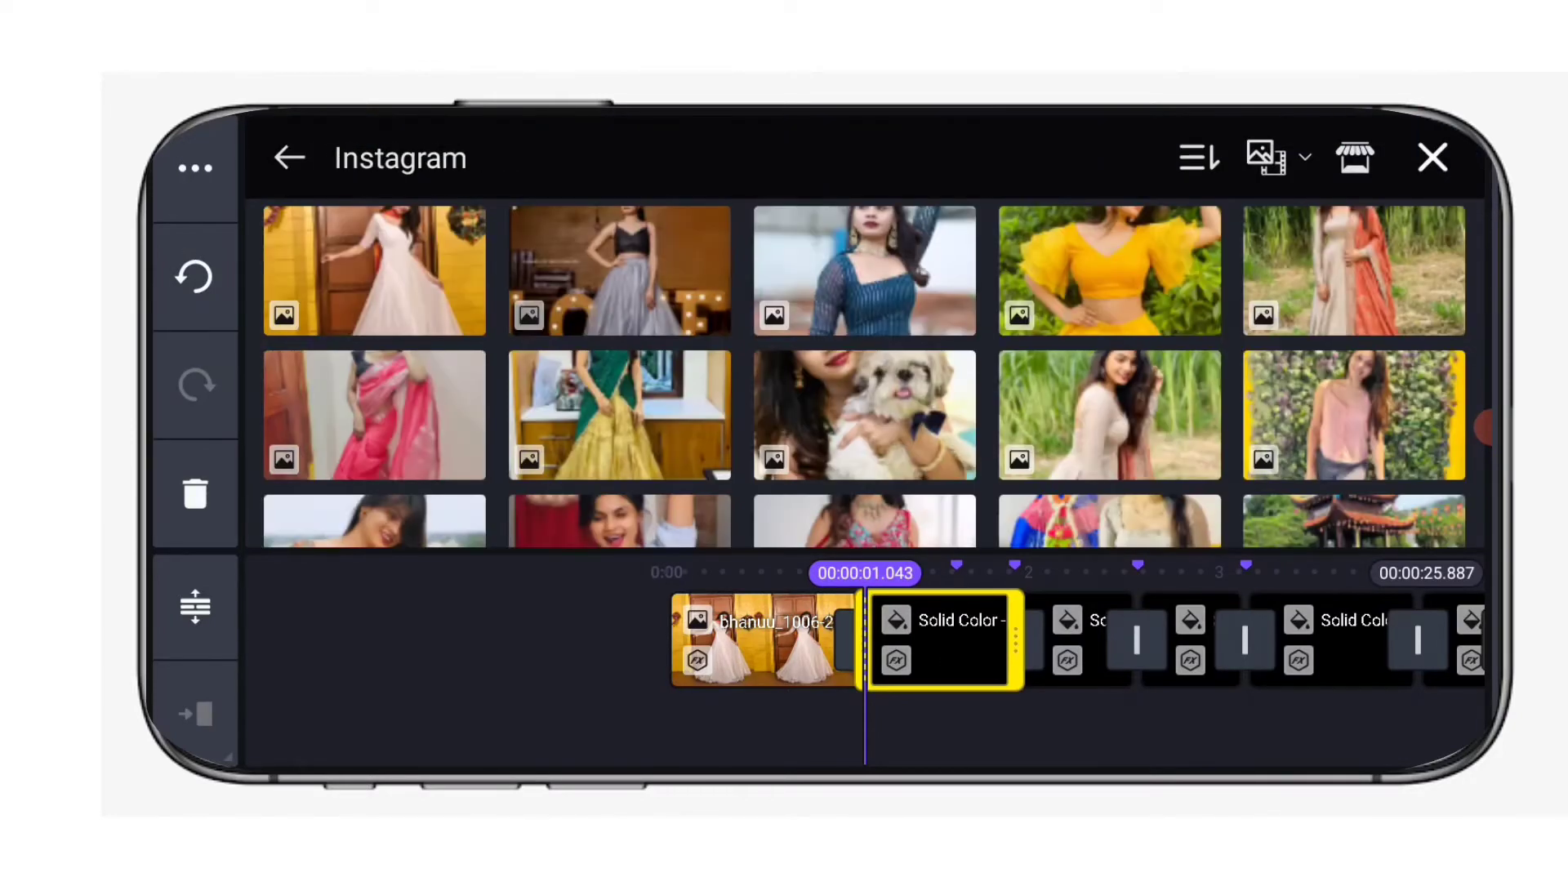
pyautogui.click(607, 271)
pyautogui.moveTo(1177, 710); pyautogui.dragTo(991, 716)
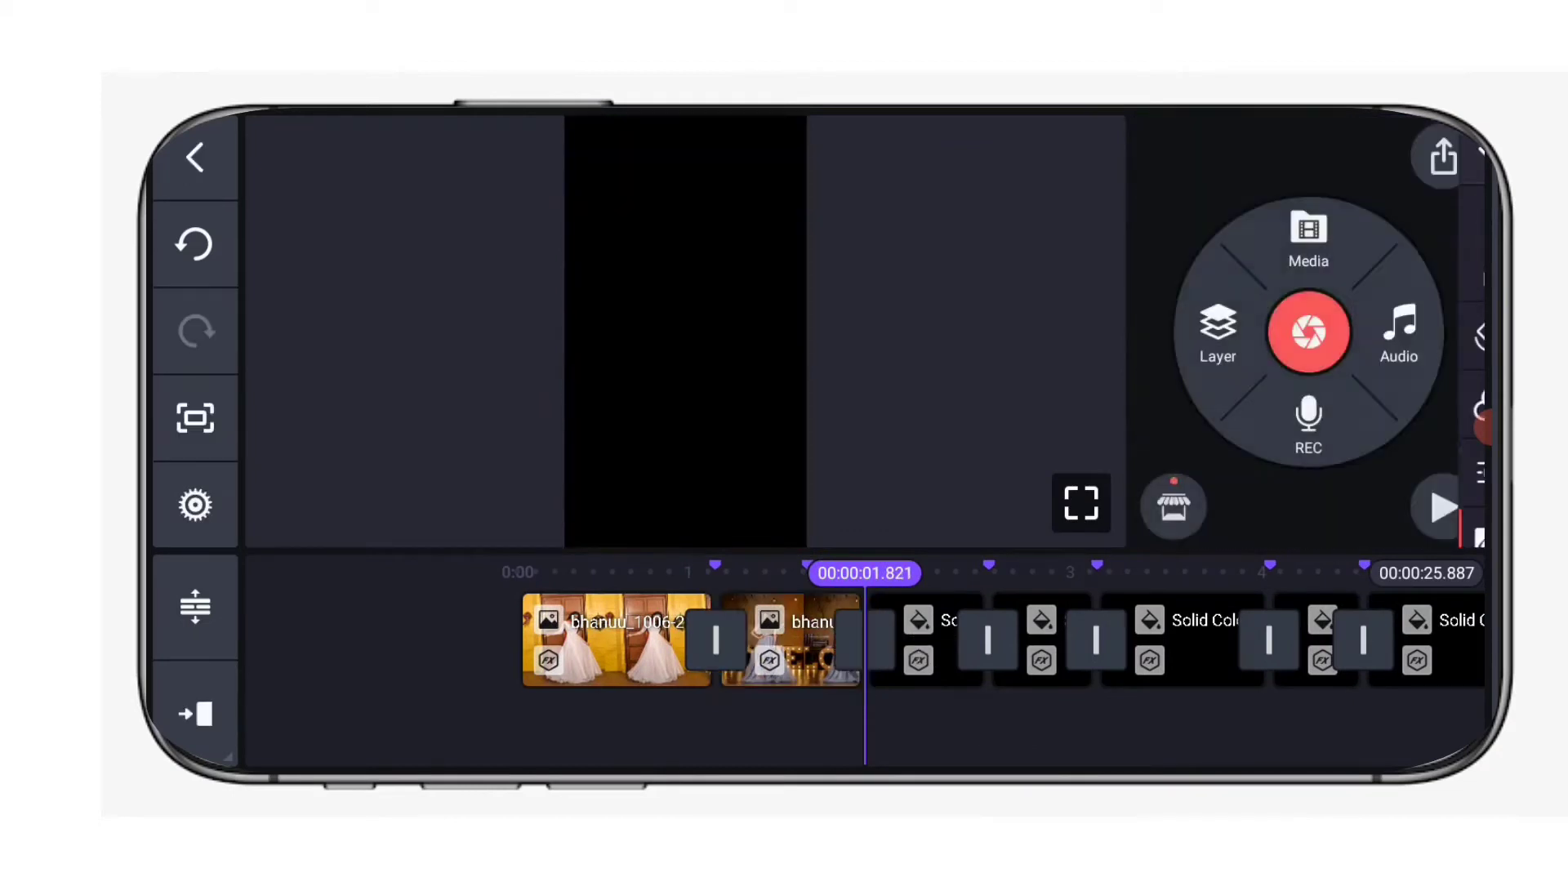
# Replace the third and fourth placeholders with the blue-dress and yellow-dress photos.
pyautogui.click(931, 643)
pyautogui.moveTo(1134, 717); pyautogui.dragTo(1090, 717)
pyautogui.click(1206, 239)
pyautogui.click(344, 445)
pyautogui.click(845, 288)
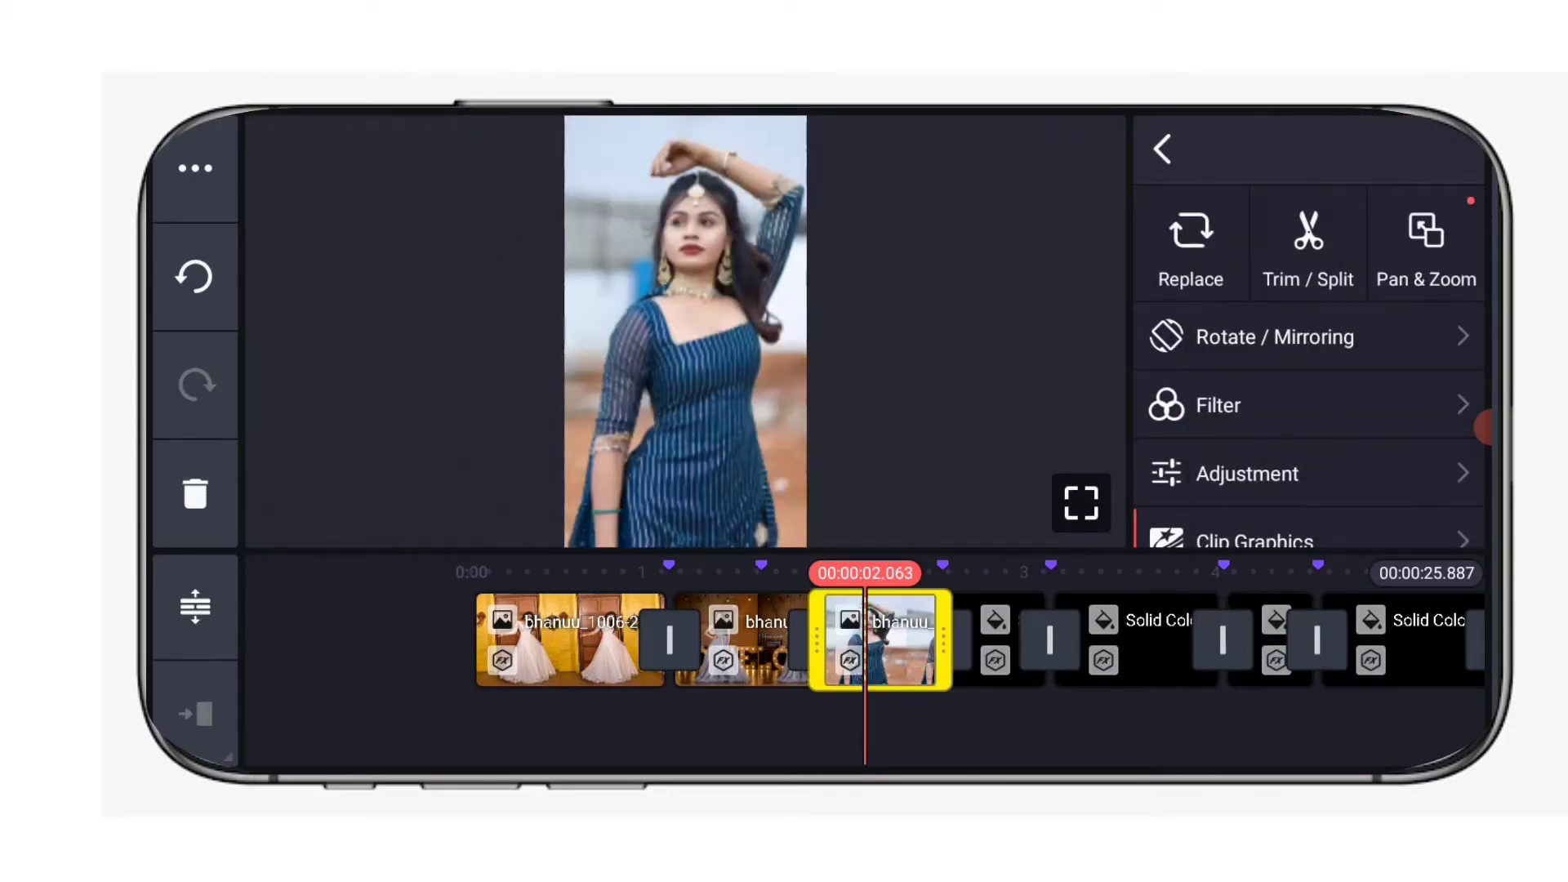
pyautogui.click(1164, 708)
pyautogui.moveTo(1191, 720); pyautogui.dragTo(1078, 717)
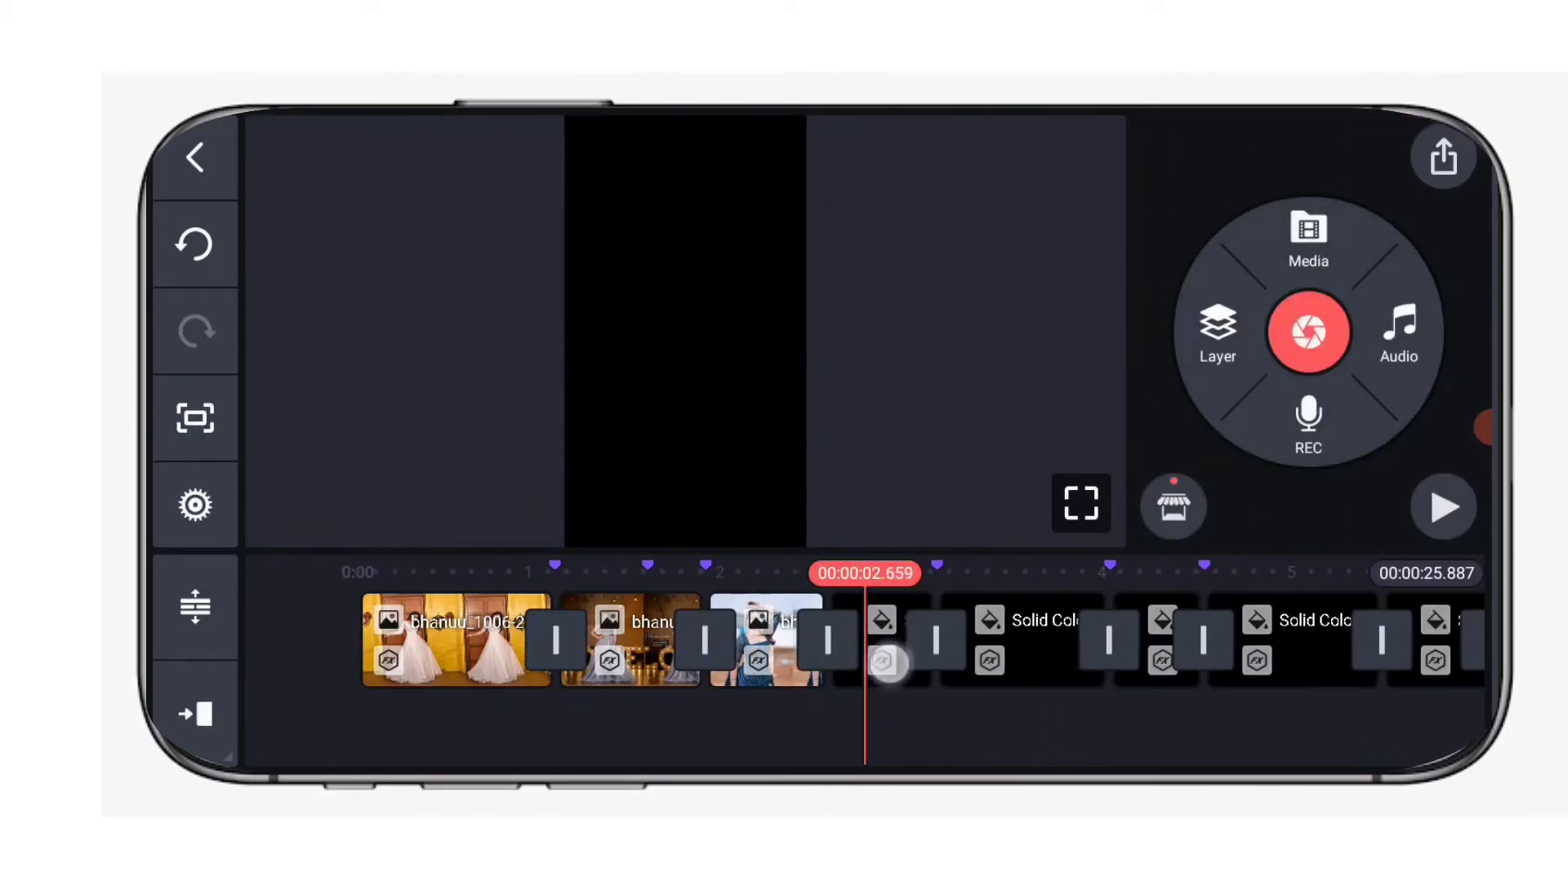
pyautogui.click(884, 661)
pyautogui.click(1190, 243)
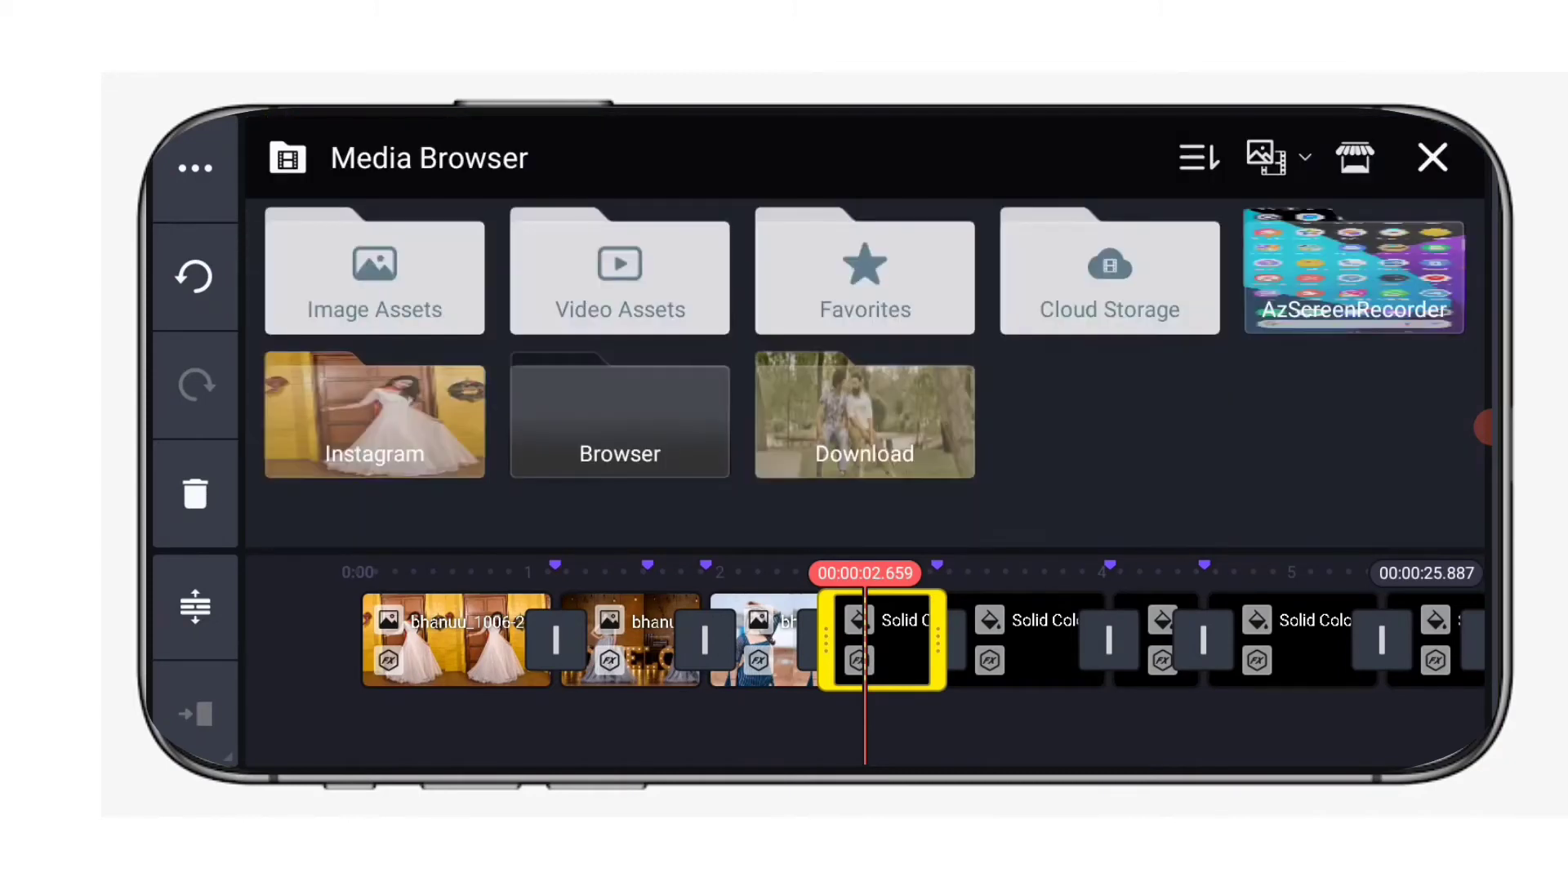
pyautogui.click(381, 456)
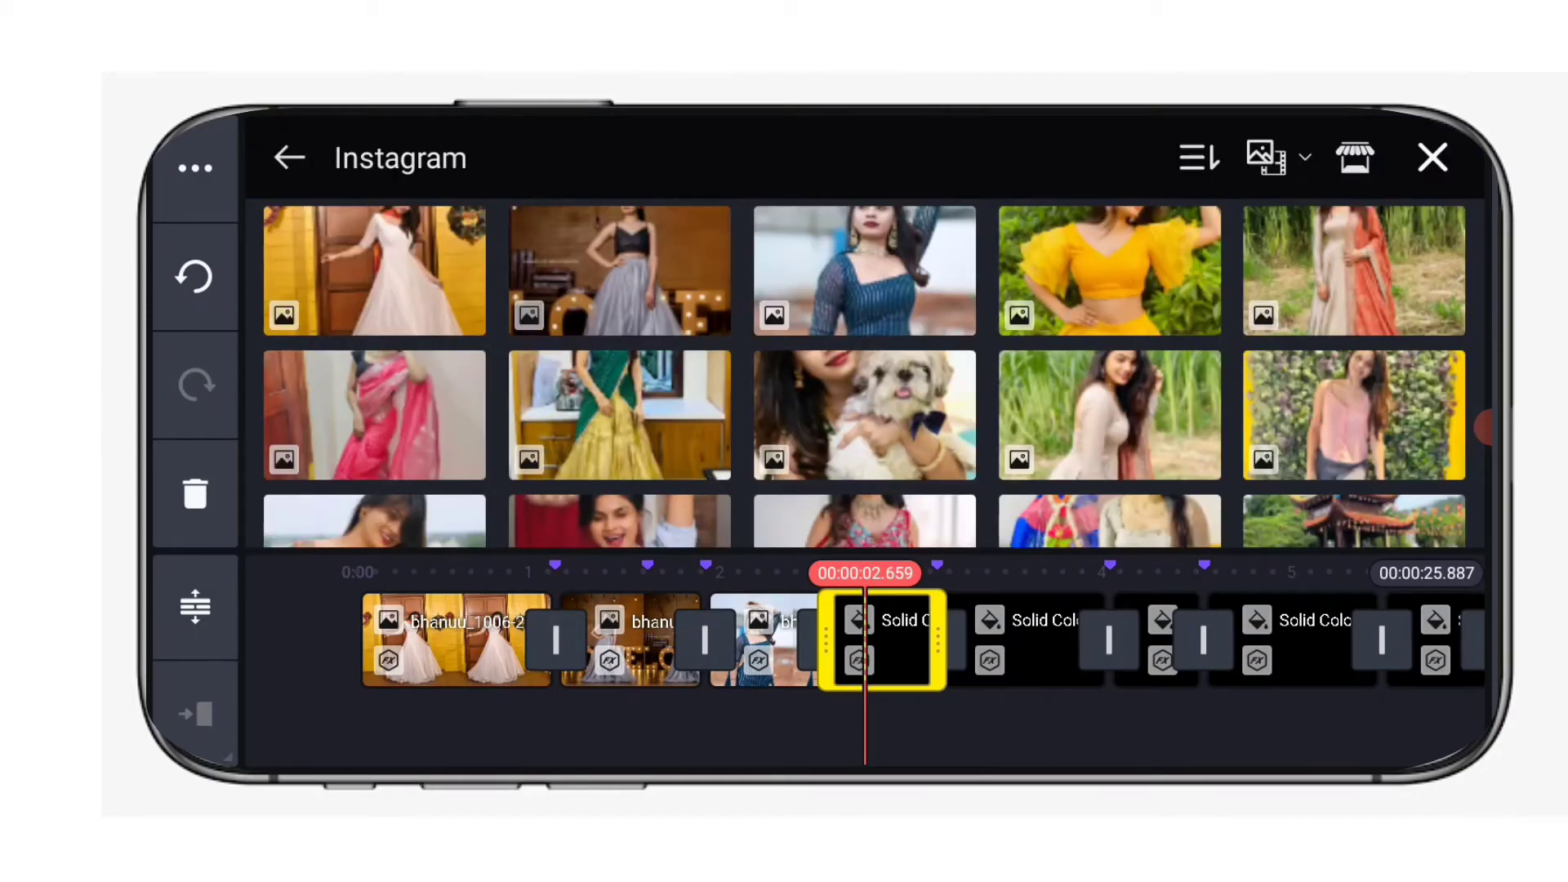
pyautogui.click(1139, 286)
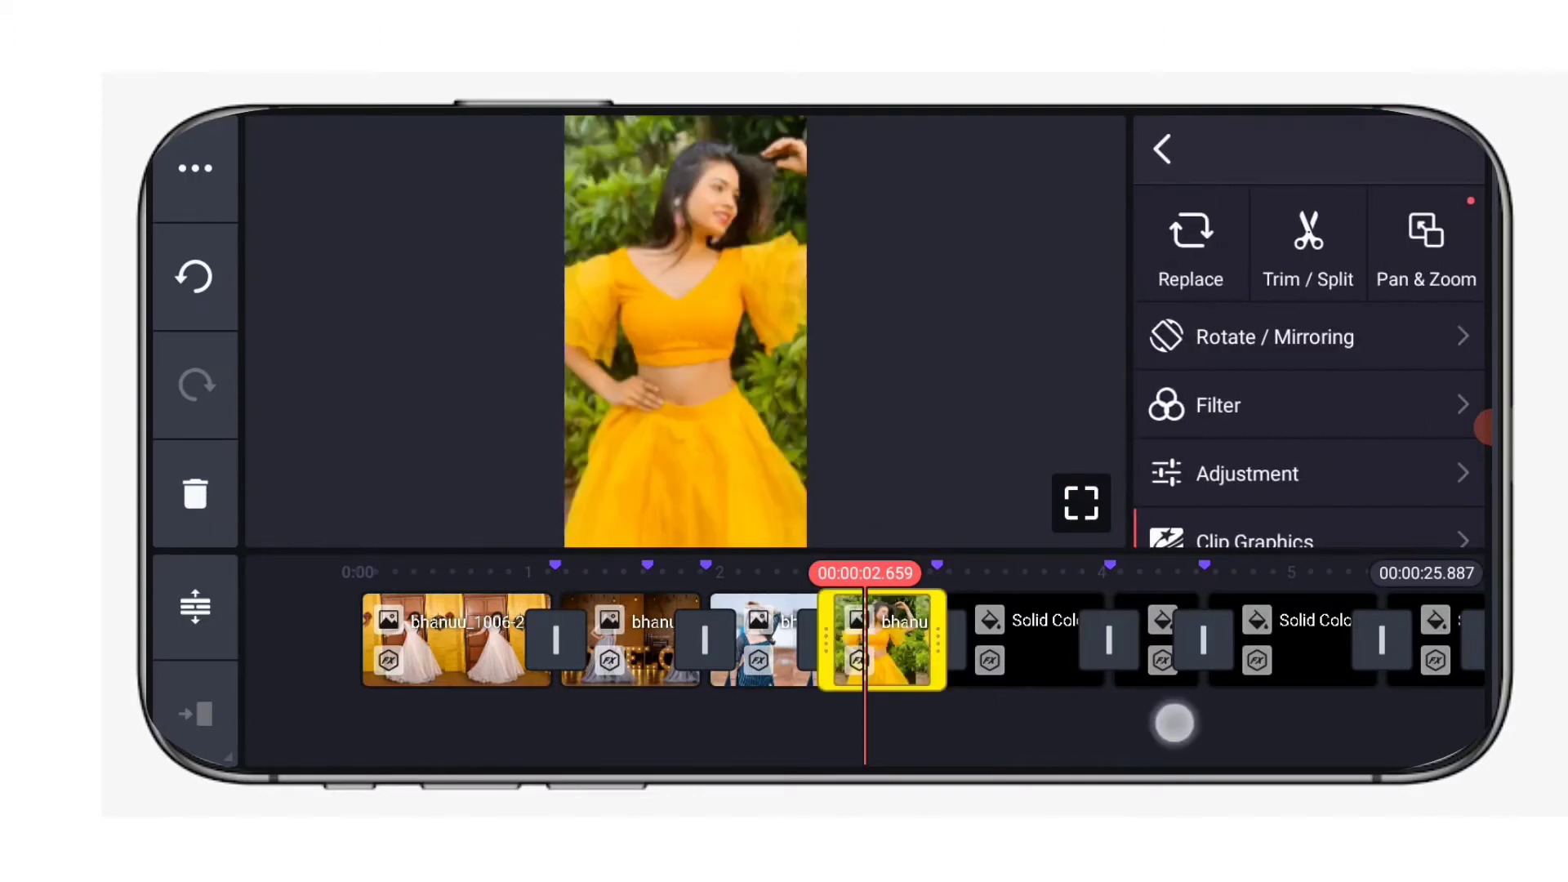
pyautogui.click(1173, 724)
pyautogui.moveTo(1208, 718); pyautogui.dragTo(1054, 710)
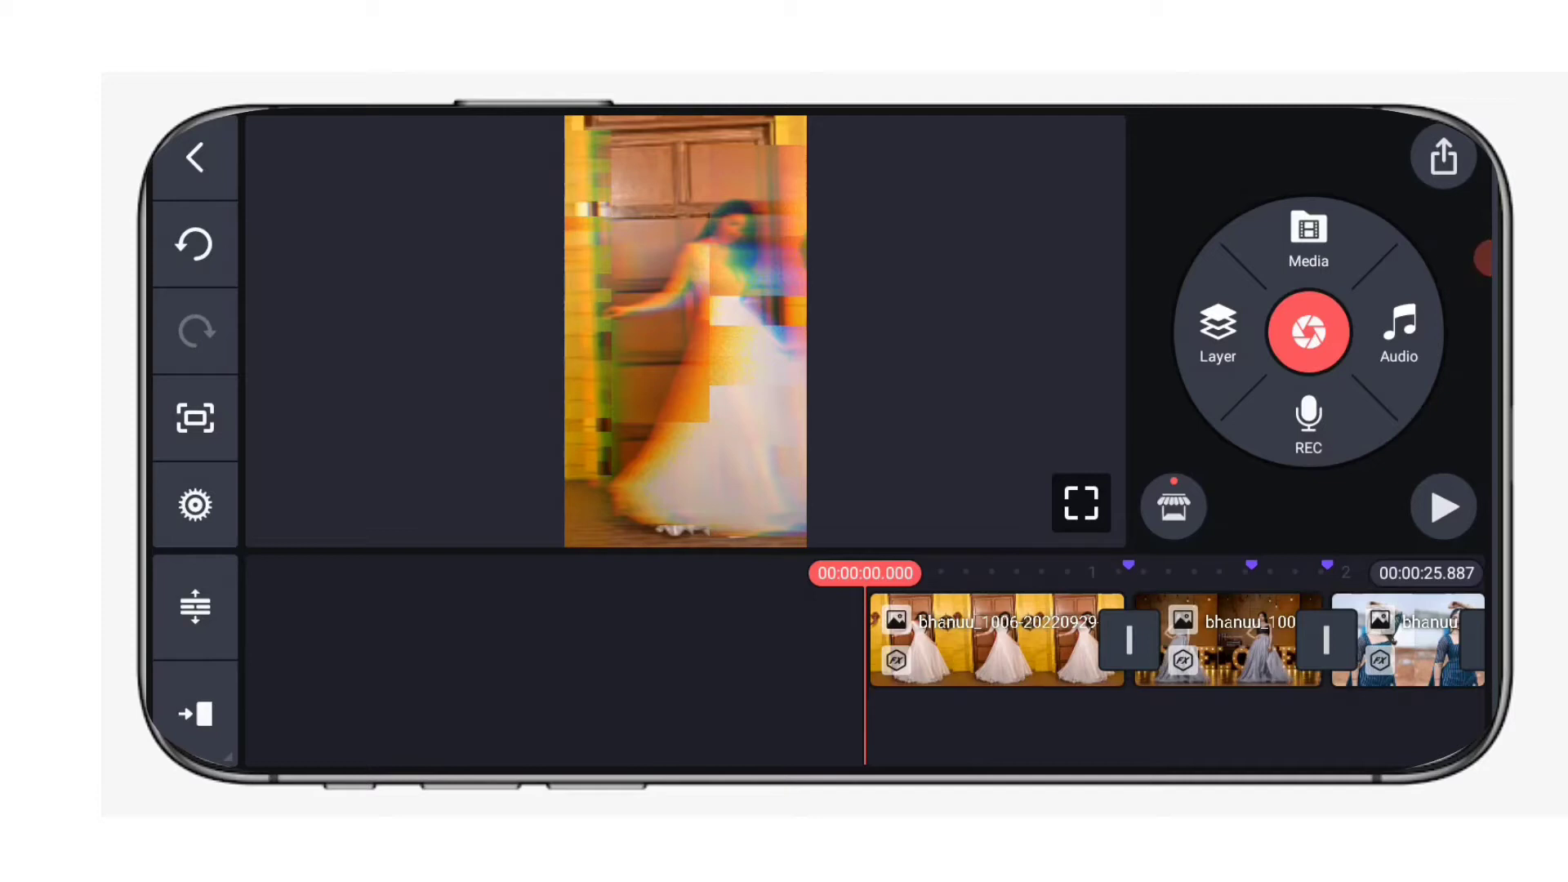
# Preview the slideshow, then scrub the timeline back to 00:00:00.000.
pyautogui.click(1443, 507)
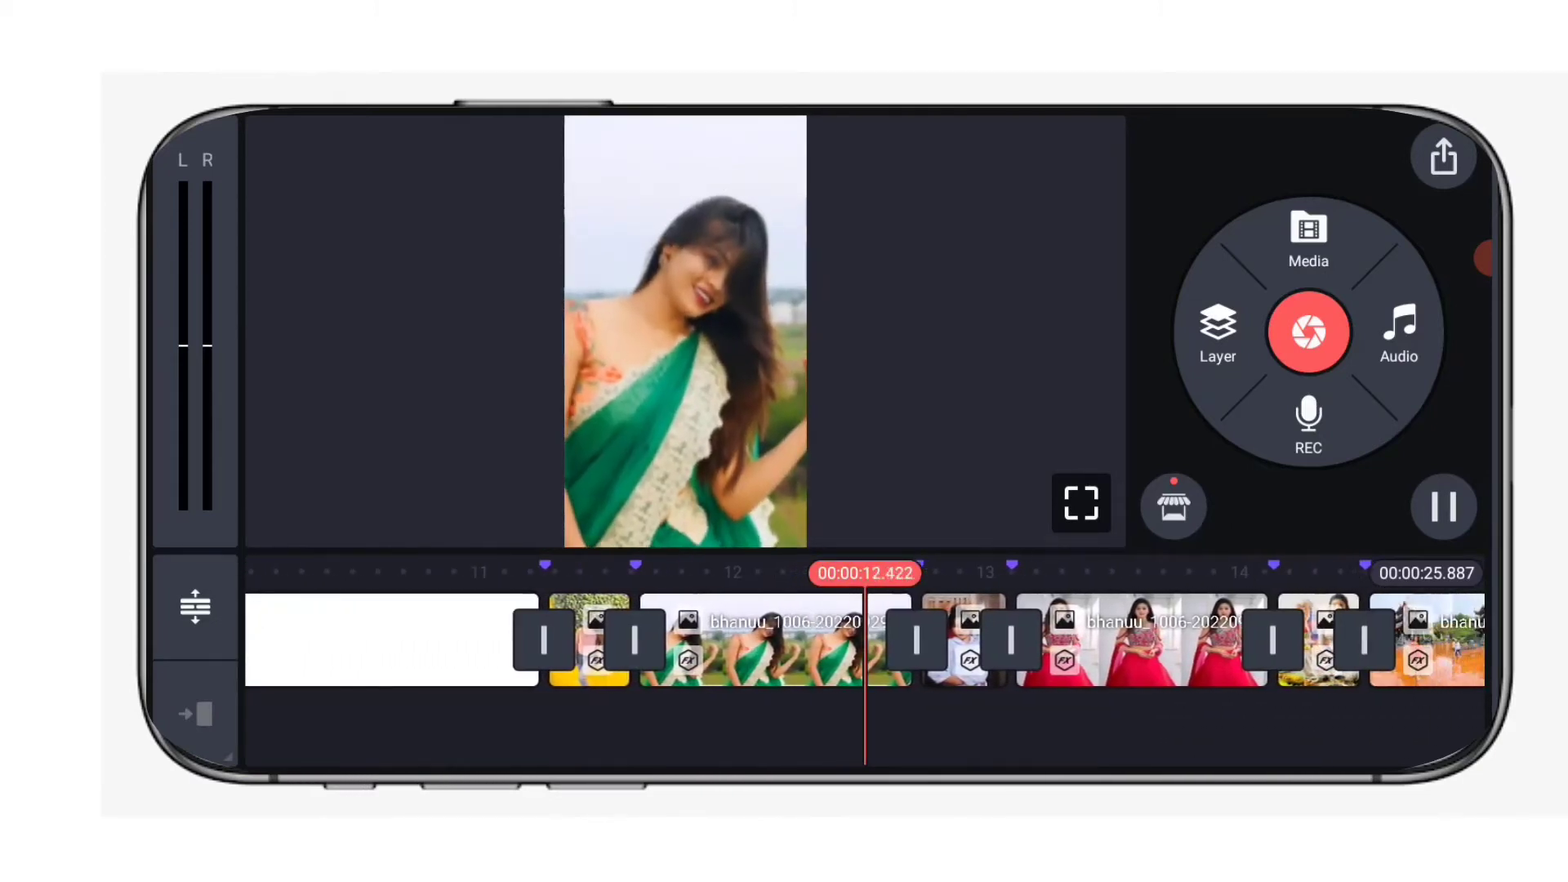
pyautogui.moveTo(1226, 637); pyautogui.dragTo(490, 637)
pyautogui.moveTo(708, 672); pyautogui.dragTo(834, 658)
pyautogui.moveTo(735, 667)
pyautogui.mouseDown()
pyautogui.moveTo(1225, 686)
pyautogui.moveTo(1051, 710)
pyautogui.mouseUp()
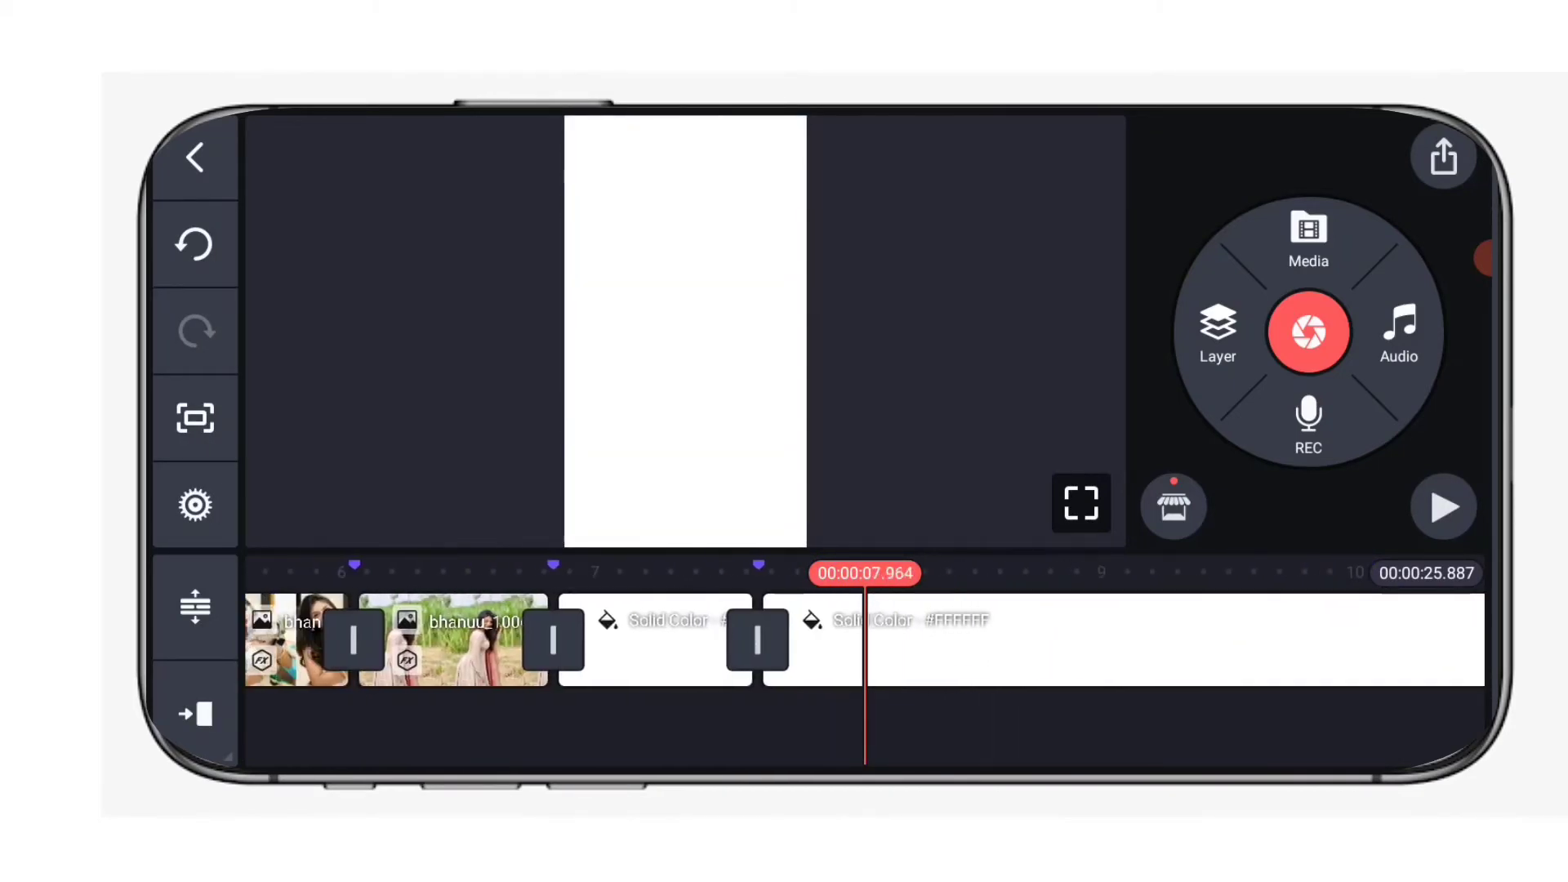
pyautogui.moveTo(704, 675); pyautogui.dragTo(1102, 674)
pyautogui.moveTo(735, 710); pyautogui.dragTo(1103, 710)
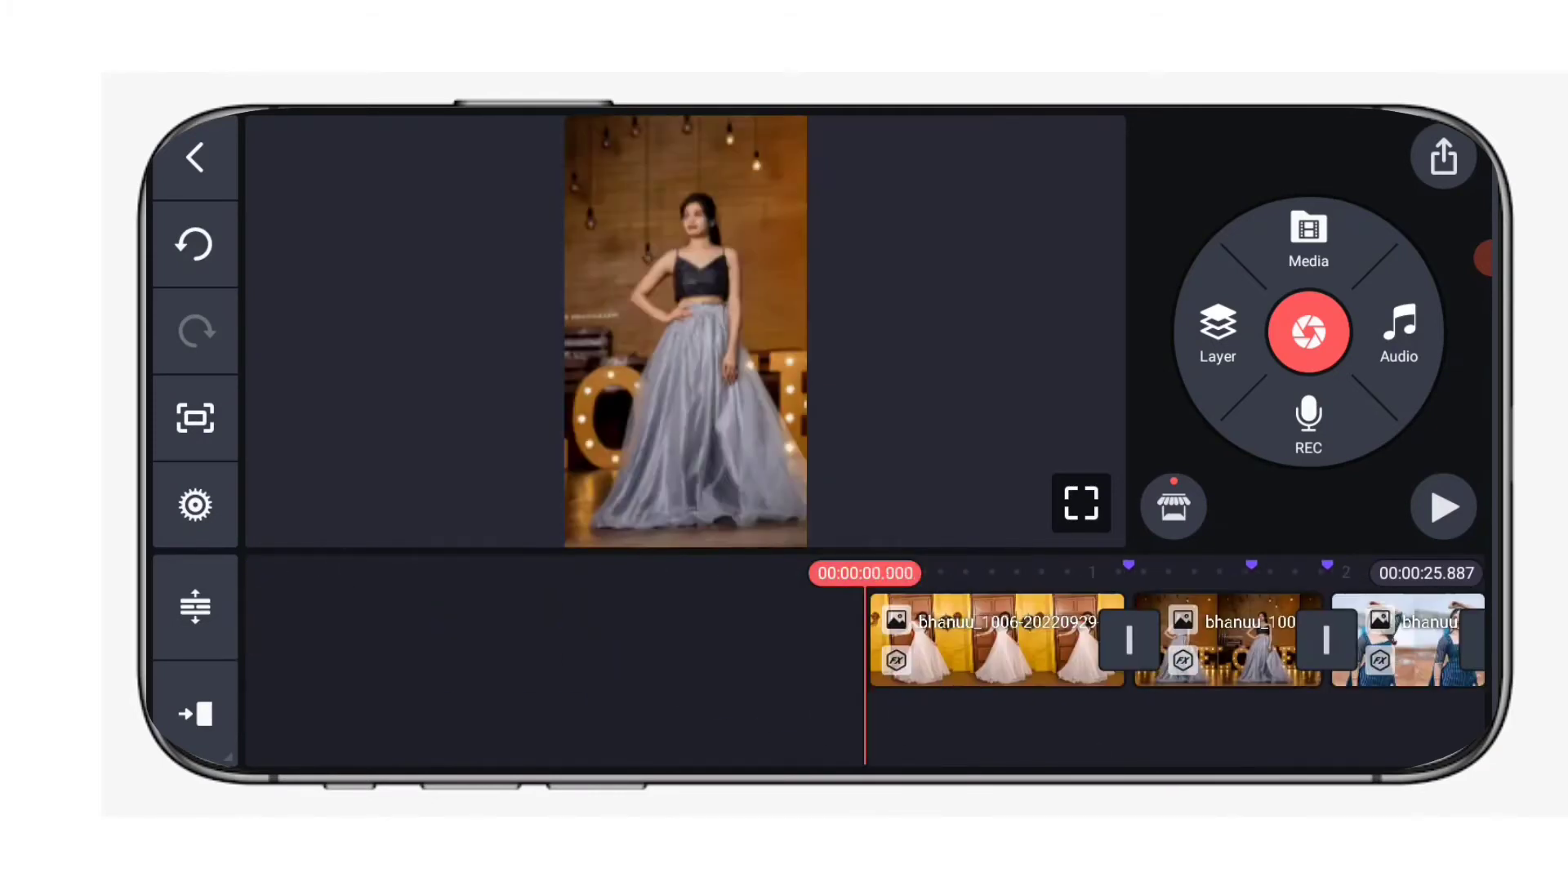
# Add the purple Love Particles video from the Browser folder as a media layer.
pyautogui.click(1218, 331)
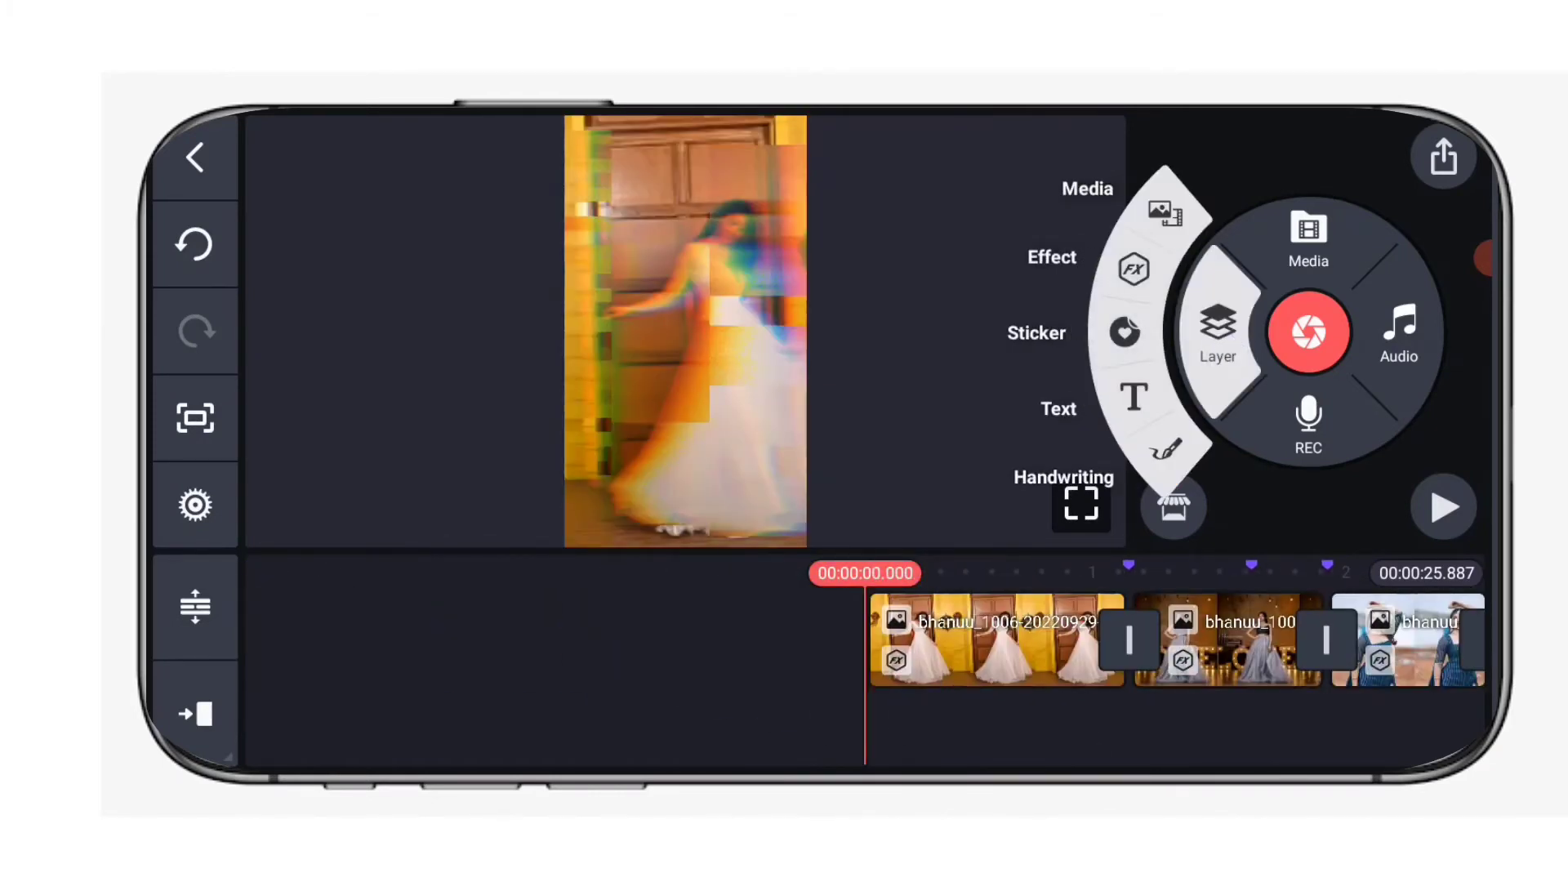
pyautogui.click(1178, 210)
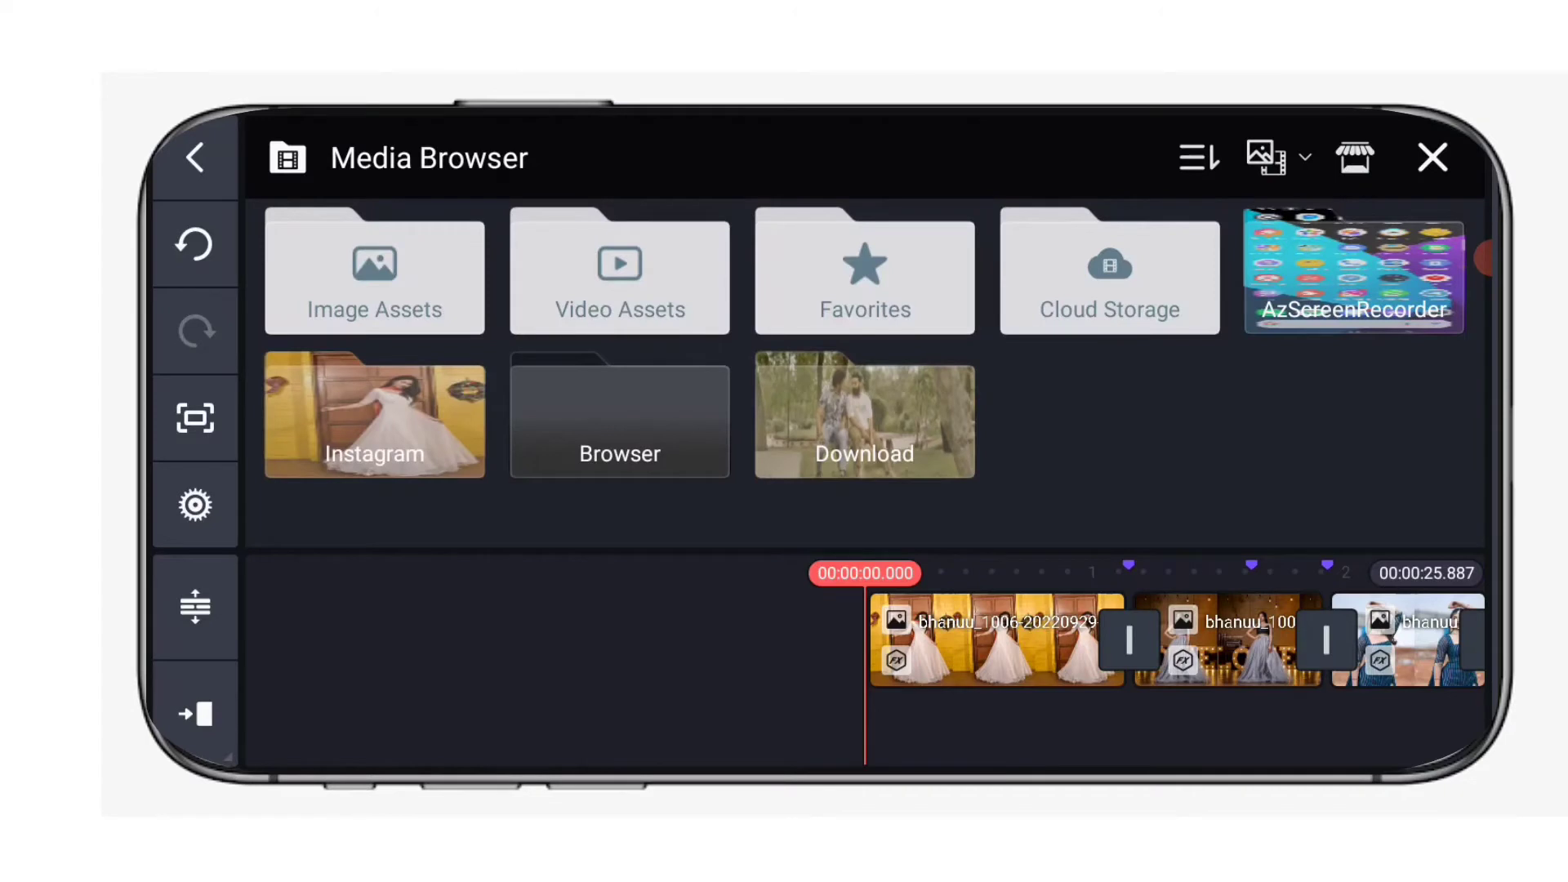
pyautogui.click(596, 418)
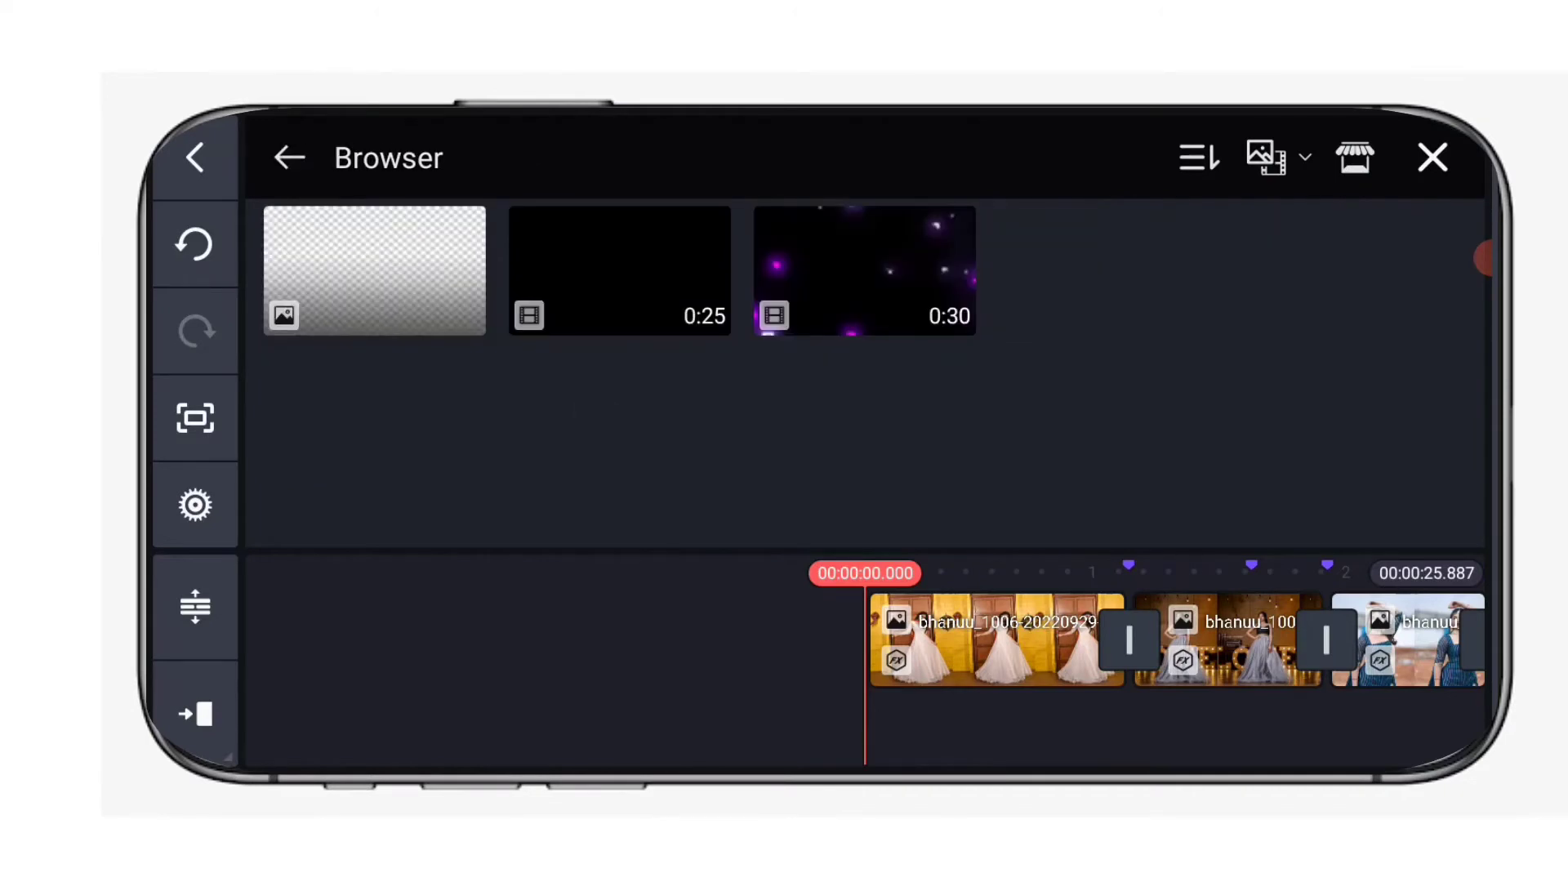
pyautogui.click(852, 291)
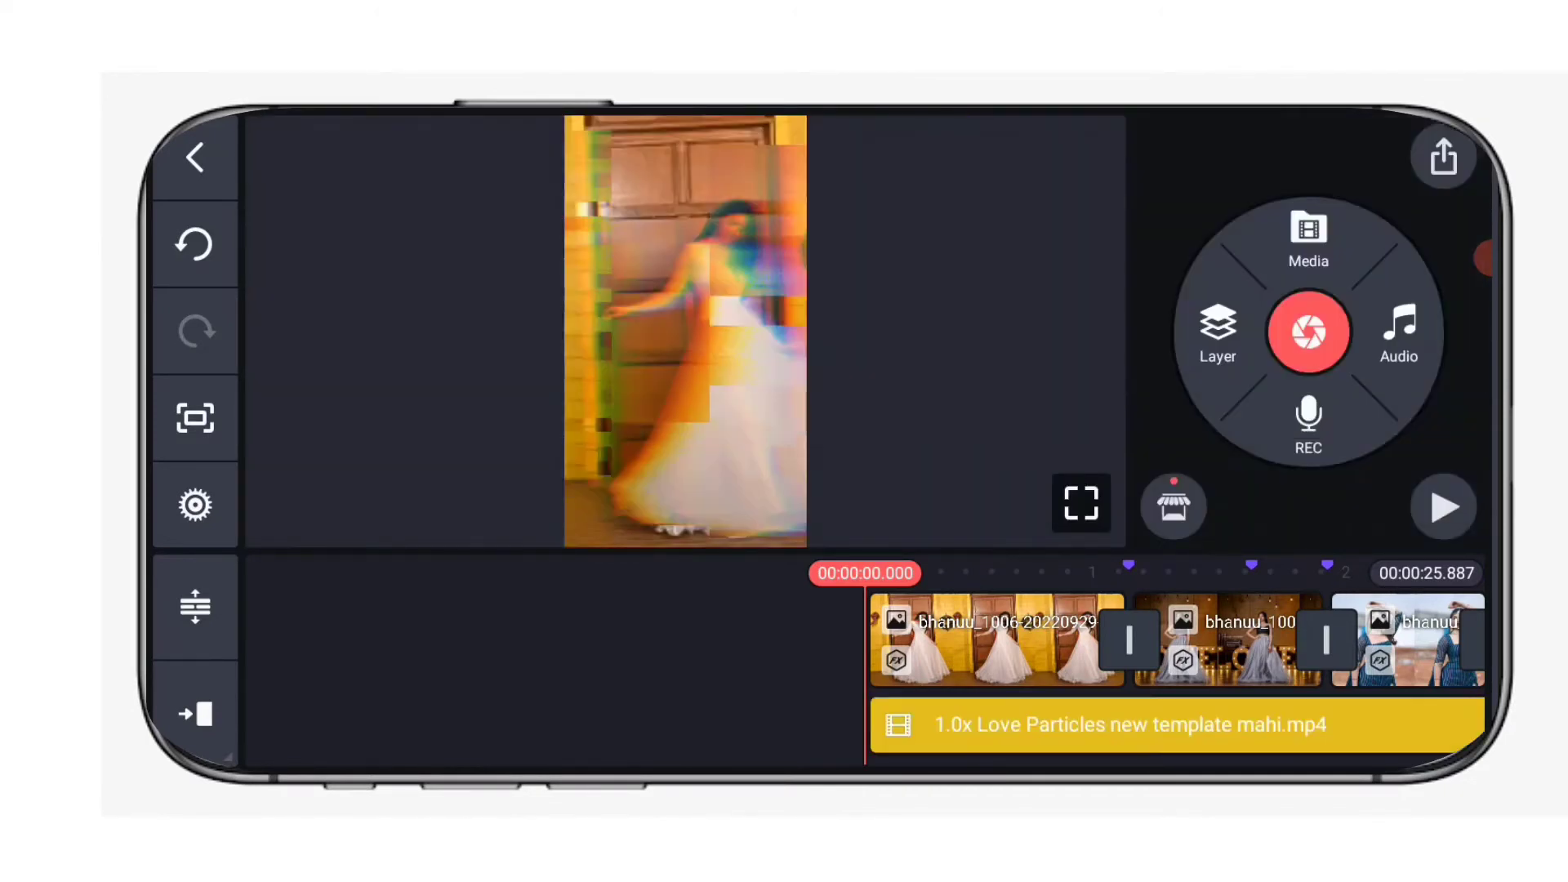
pyautogui.moveTo(576, 632); pyautogui.dragTo(406, 645)
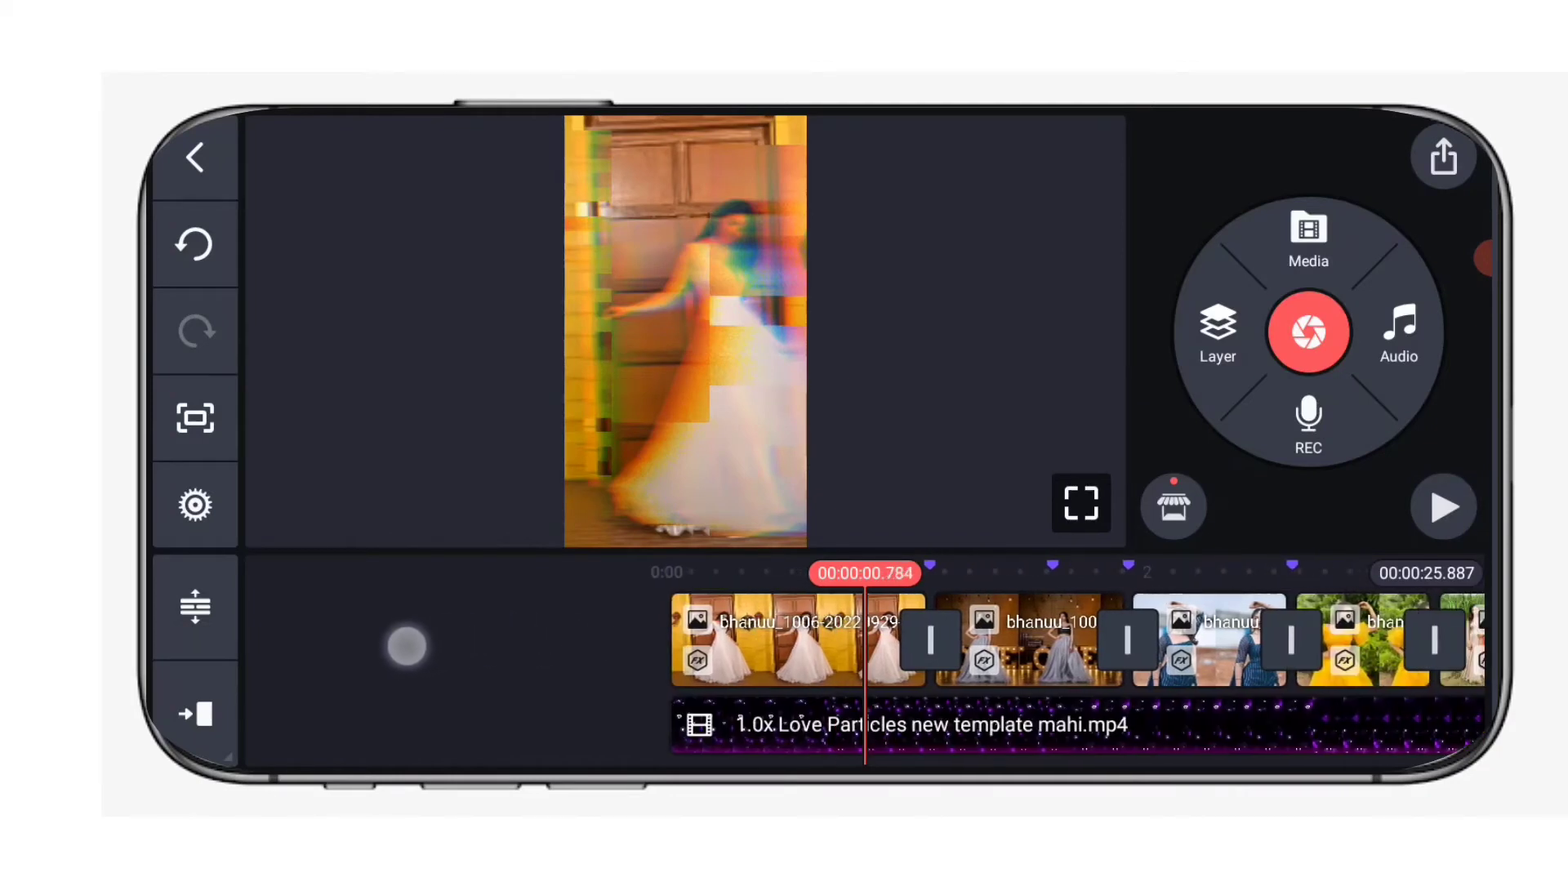
# Stretch the Love Particles overlay to fill the frame and set its blending to Screen.
pyautogui.click(1066, 726)
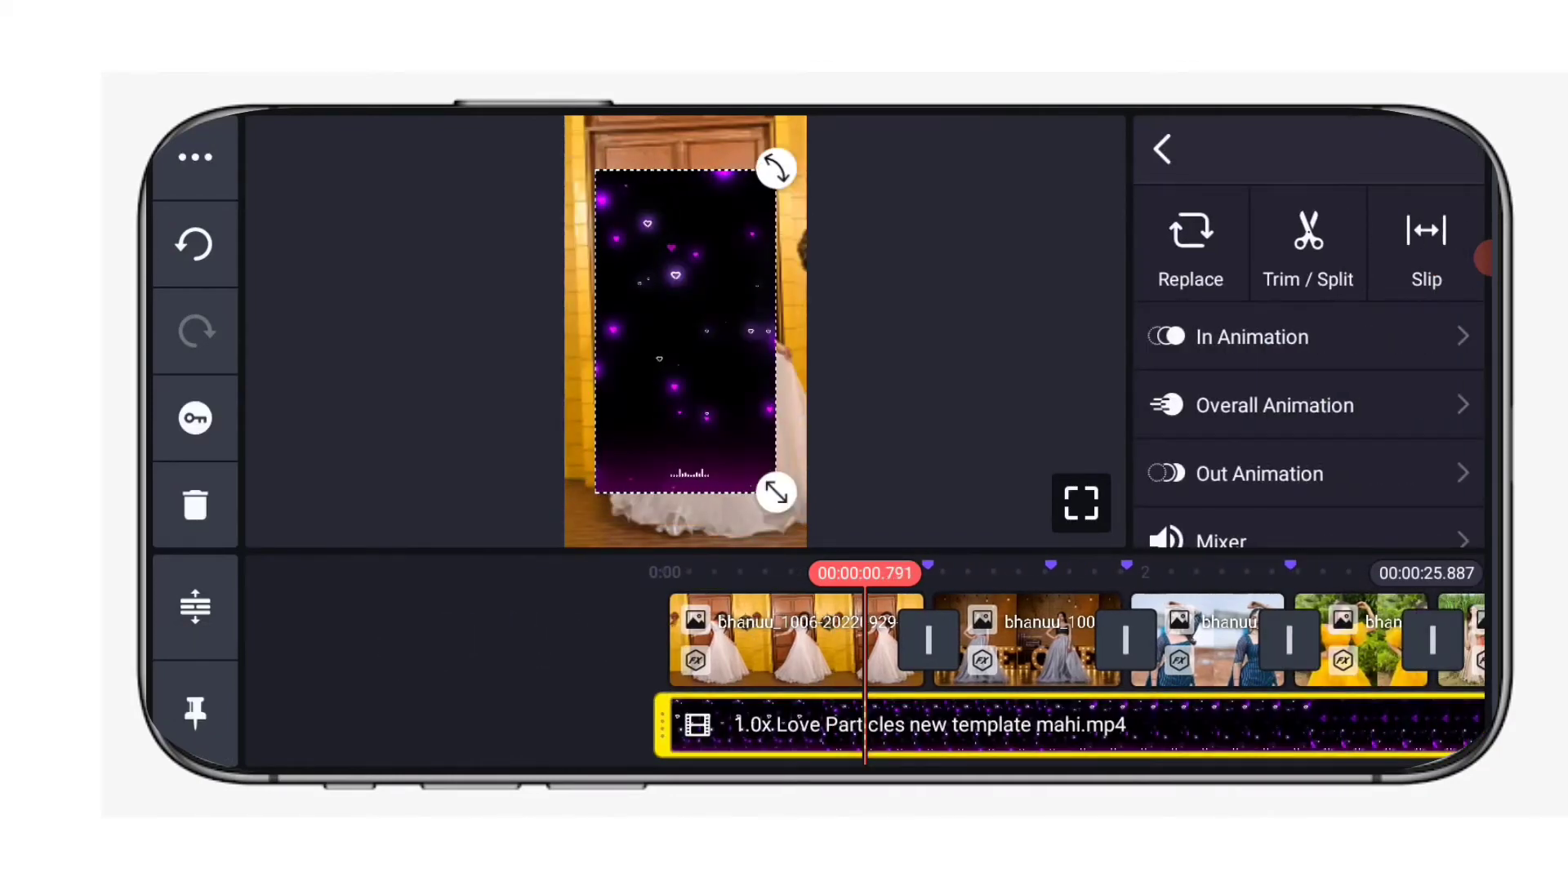
pyautogui.moveTo(1366, 486); pyautogui.dragTo(1407, 249)
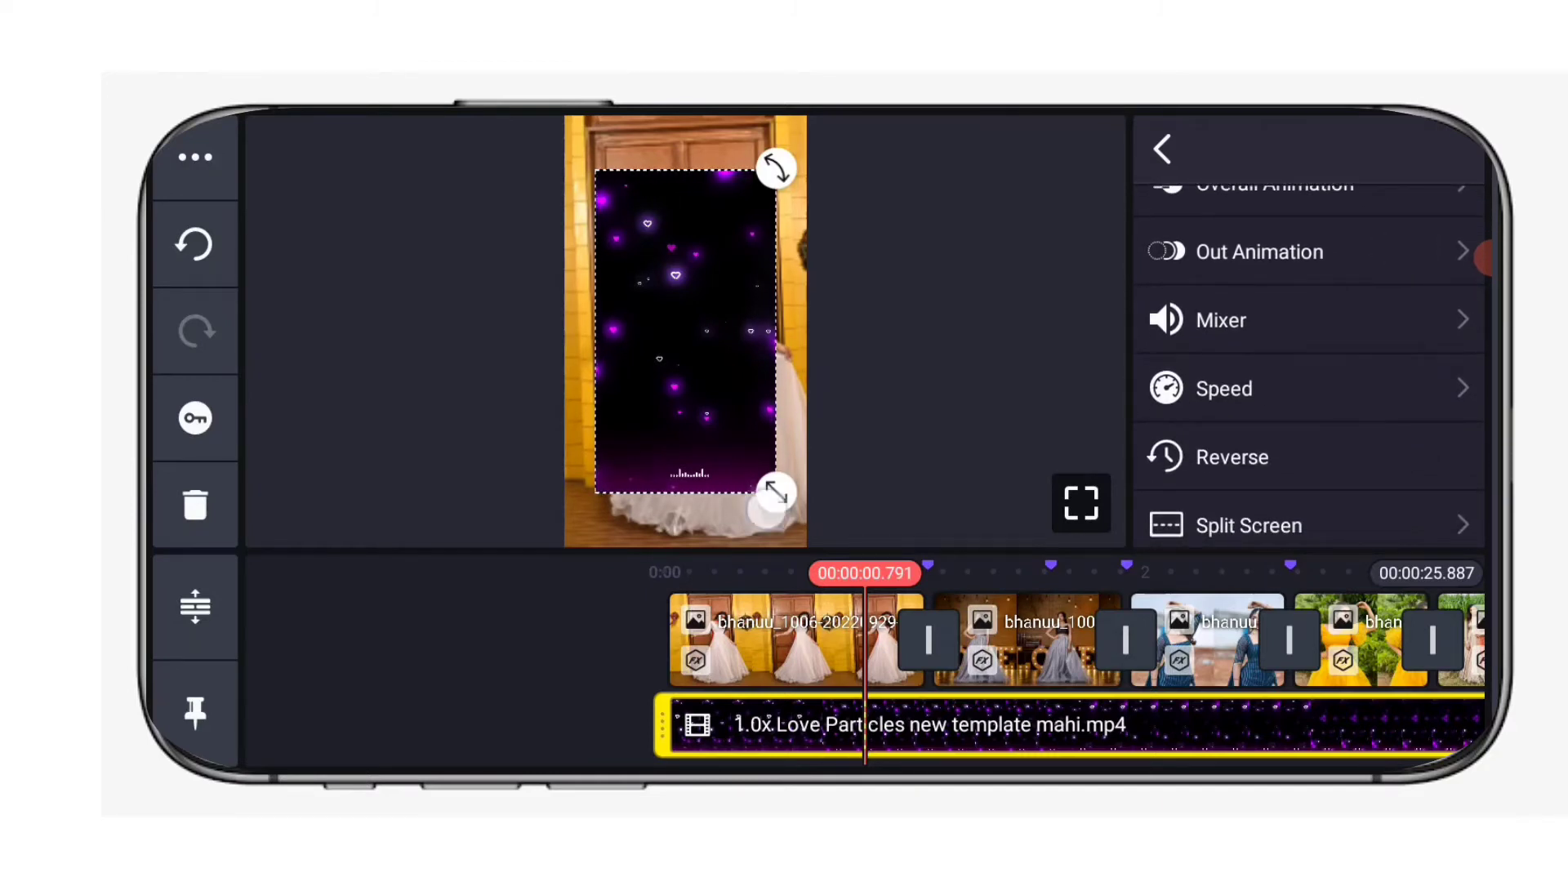
pyautogui.moveTo(769, 508); pyautogui.dragTo(793, 521)
pyautogui.moveTo(733, 427); pyautogui.dragTo(707, 403)
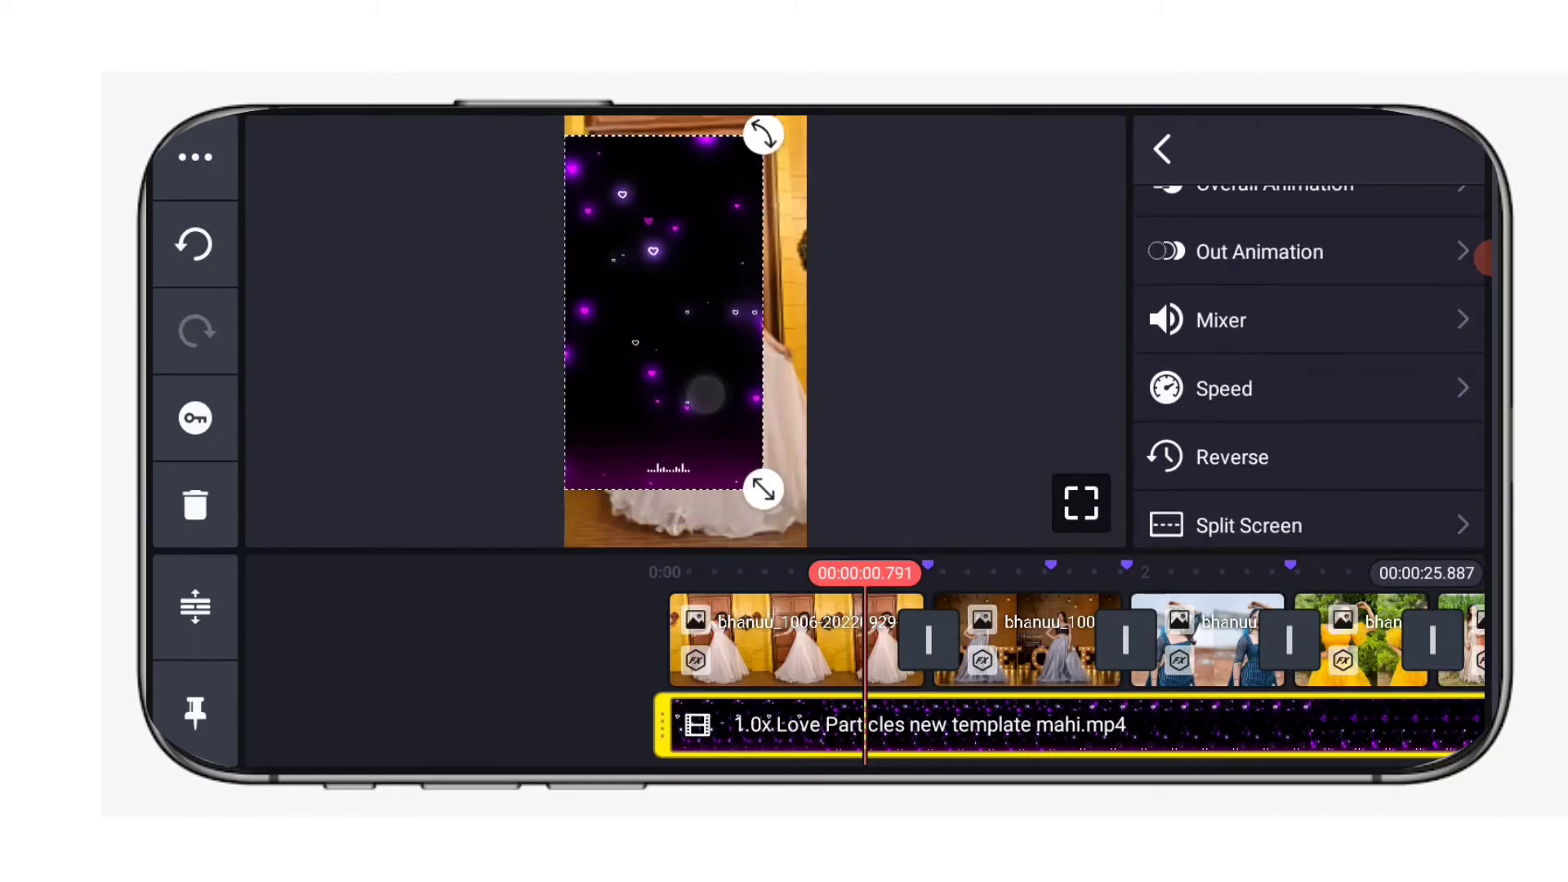
pyautogui.moveTo(767, 501); pyautogui.dragTo(816, 548)
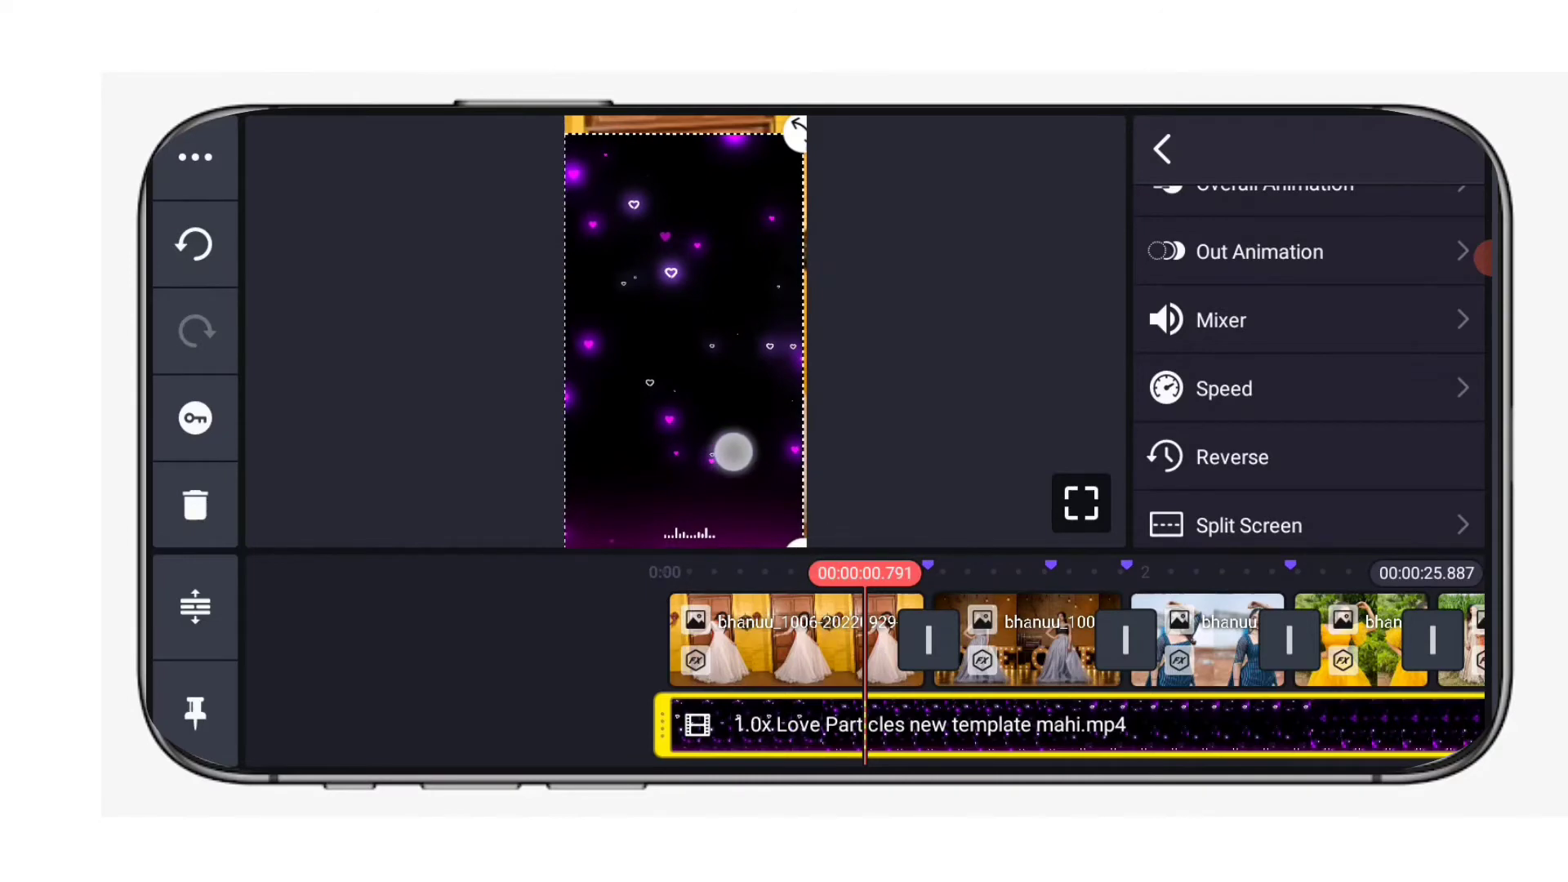
pyautogui.moveTo(732, 449); pyautogui.dragTo(728, 409)
pyautogui.moveTo(817, 536)
pyautogui.mouseDown()
pyautogui.moveTo(826, 557)
pyautogui.moveTo(405, 638)
pyautogui.mouseUp()
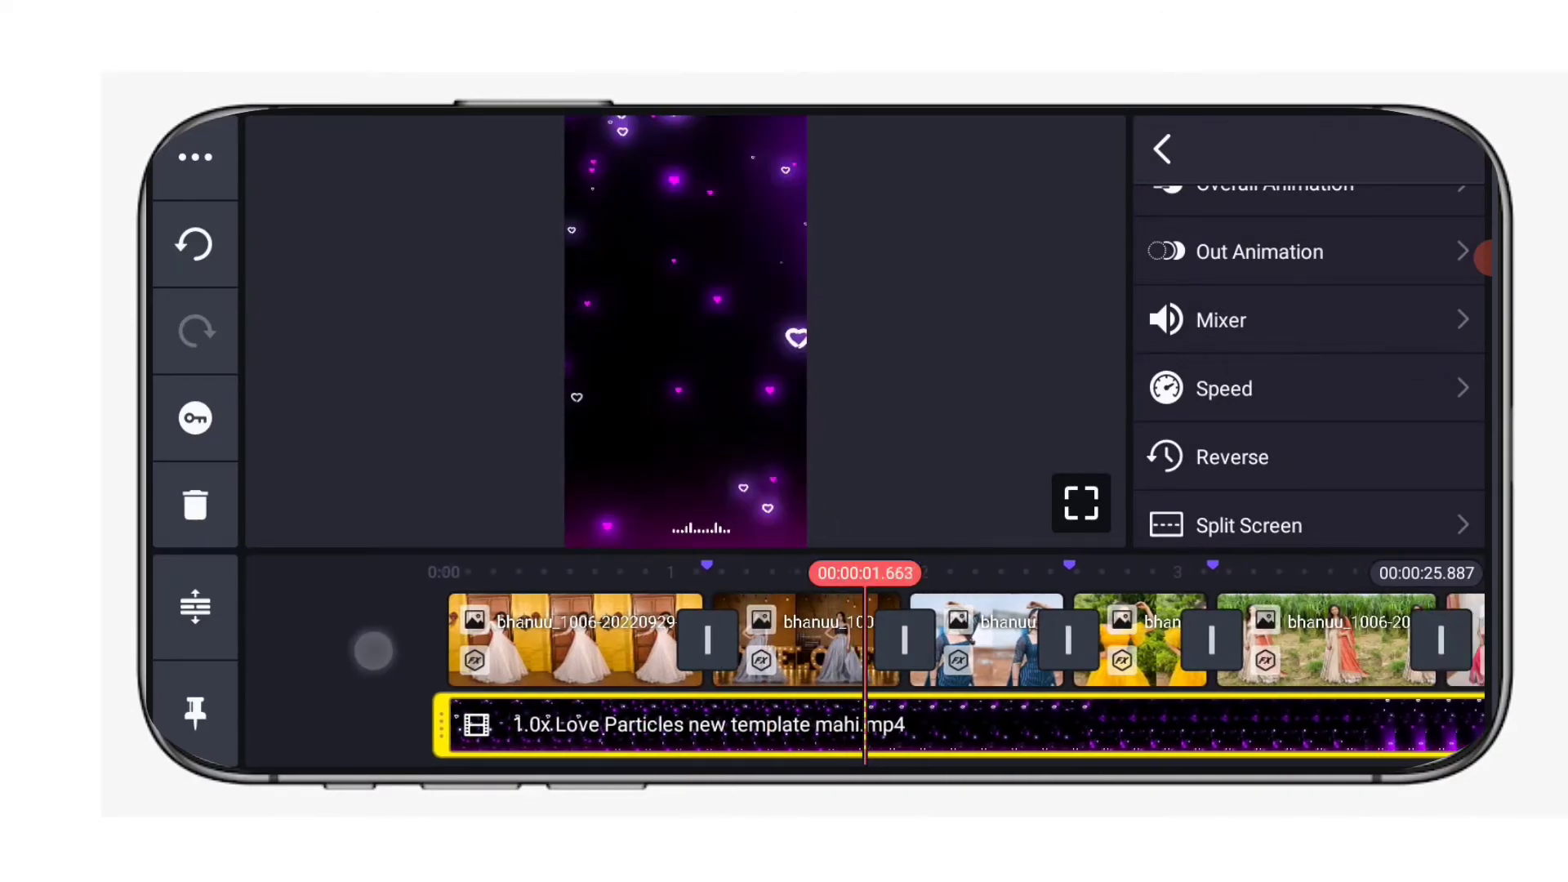
pyautogui.moveTo(1378, 456); pyautogui.dragTo(1429, 235)
pyautogui.moveTo(1386, 392); pyautogui.dragTo(1440, 178)
pyautogui.moveTo(1429, 438); pyautogui.dragTo(1407, 153)
pyautogui.click(1234, 406)
pyautogui.moveTo(1366, 458); pyautogui.dragTo(1380, 335)
pyautogui.click(1321, 414)
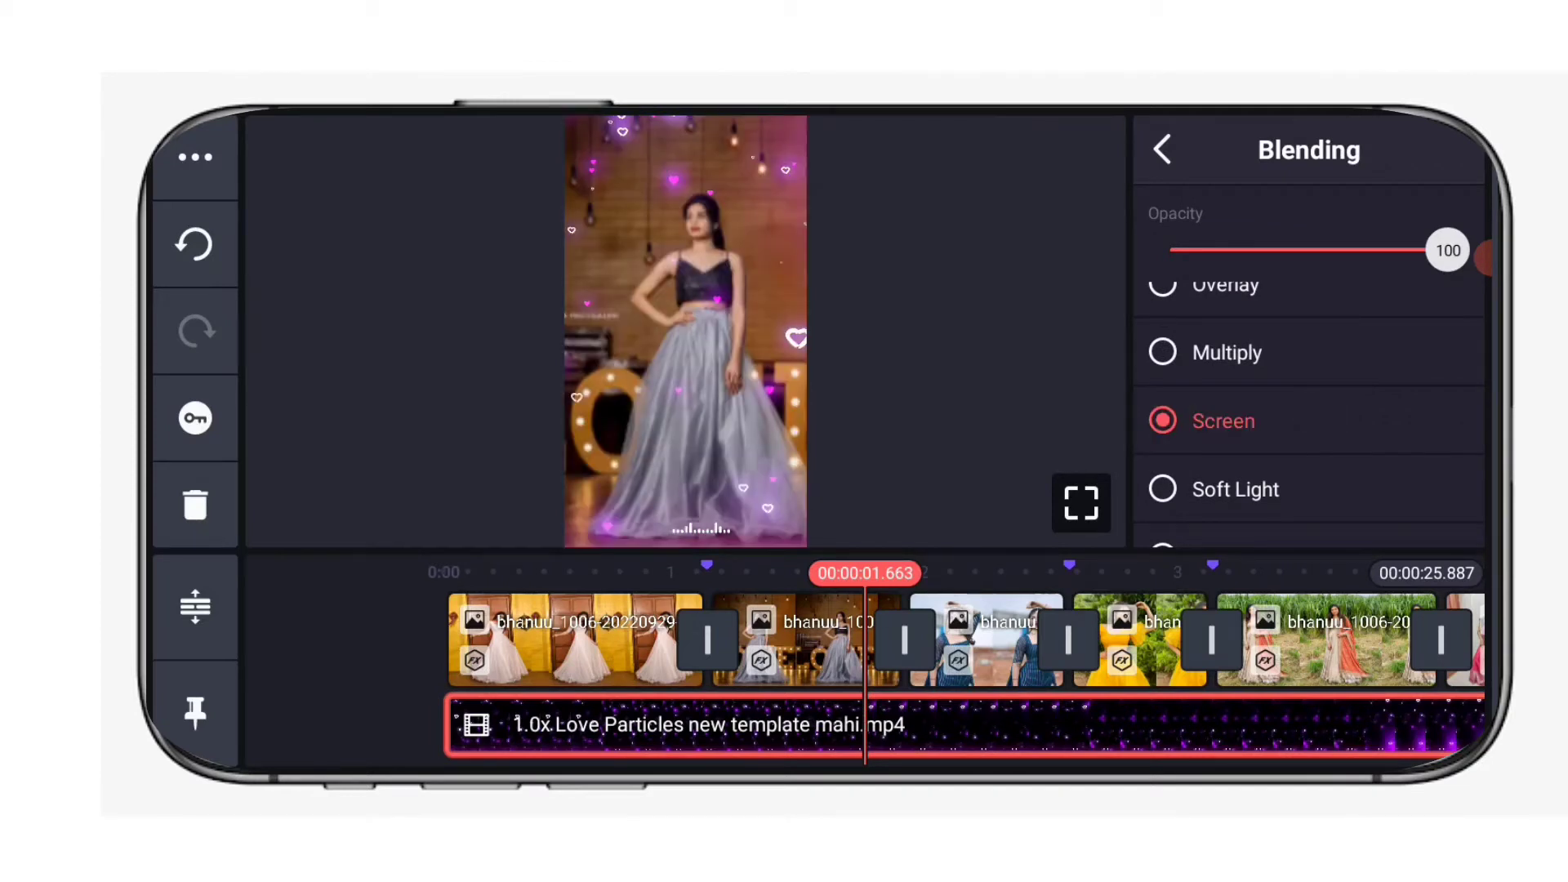
pyautogui.click(1386, 572)
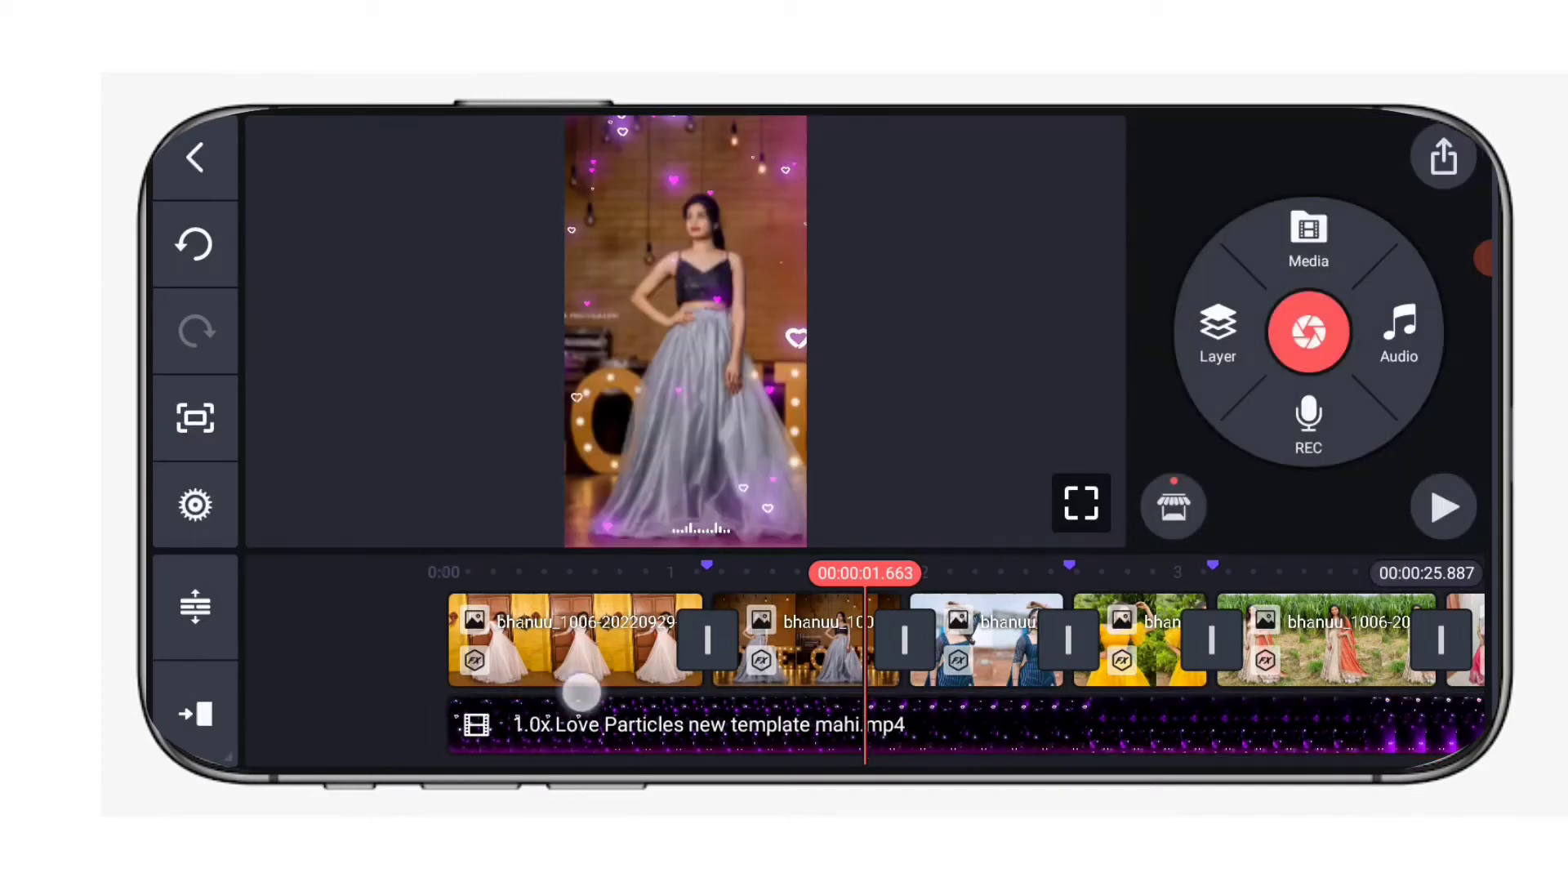
pyautogui.moveTo(597, 696); pyautogui.dragTo(931, 699)
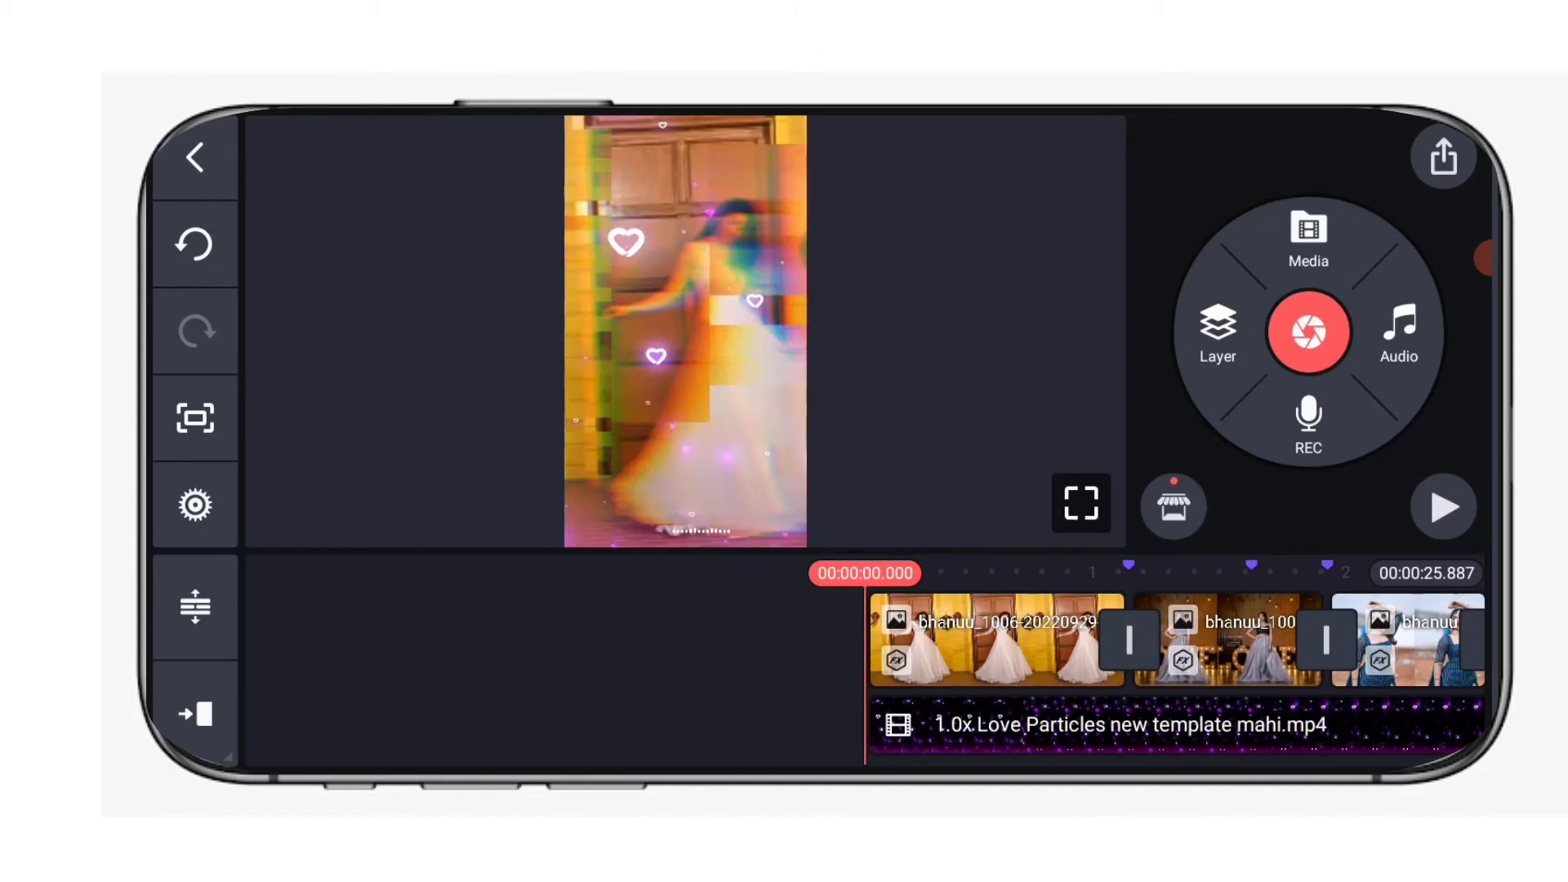
# Mute the Love Particles layer's sound in the Mixer and replay the slideshow.
pyautogui.click(1443, 507)
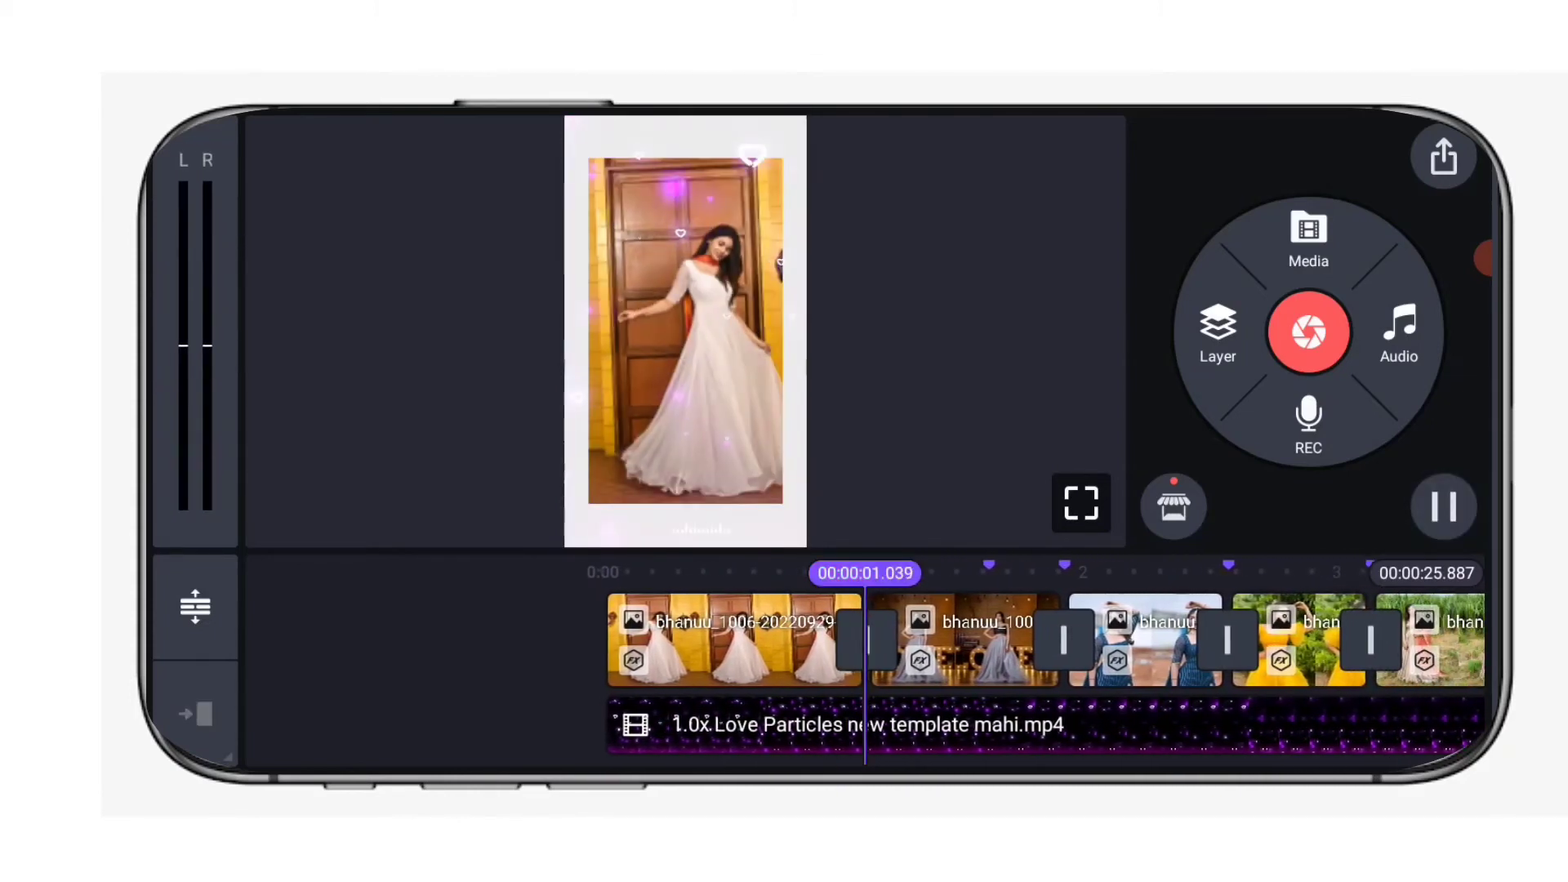
pyautogui.click(1443, 507)
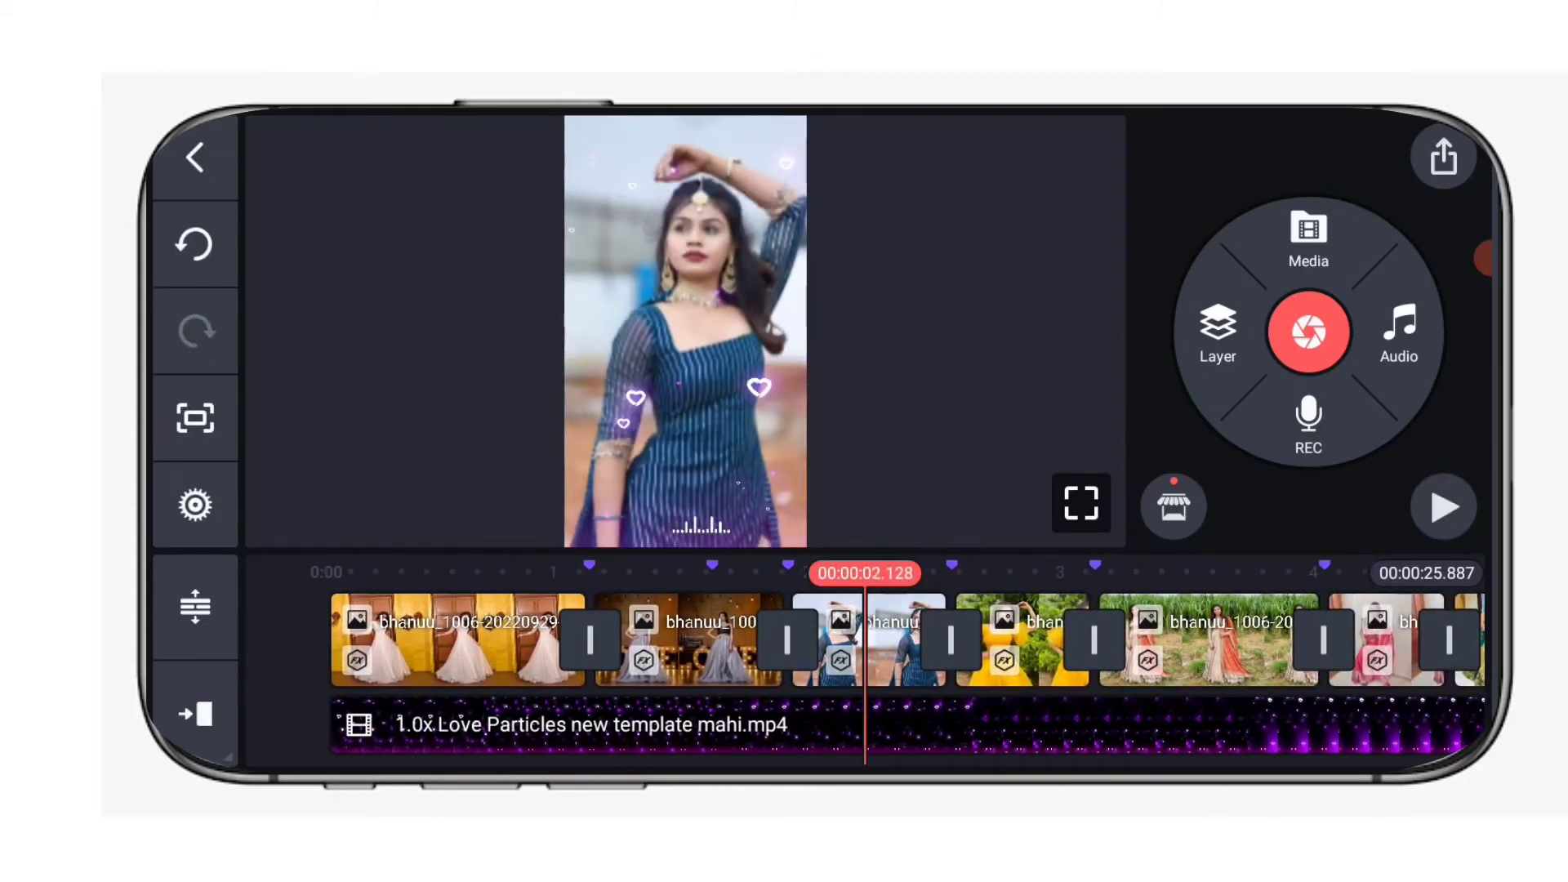
pyautogui.click(800, 720)
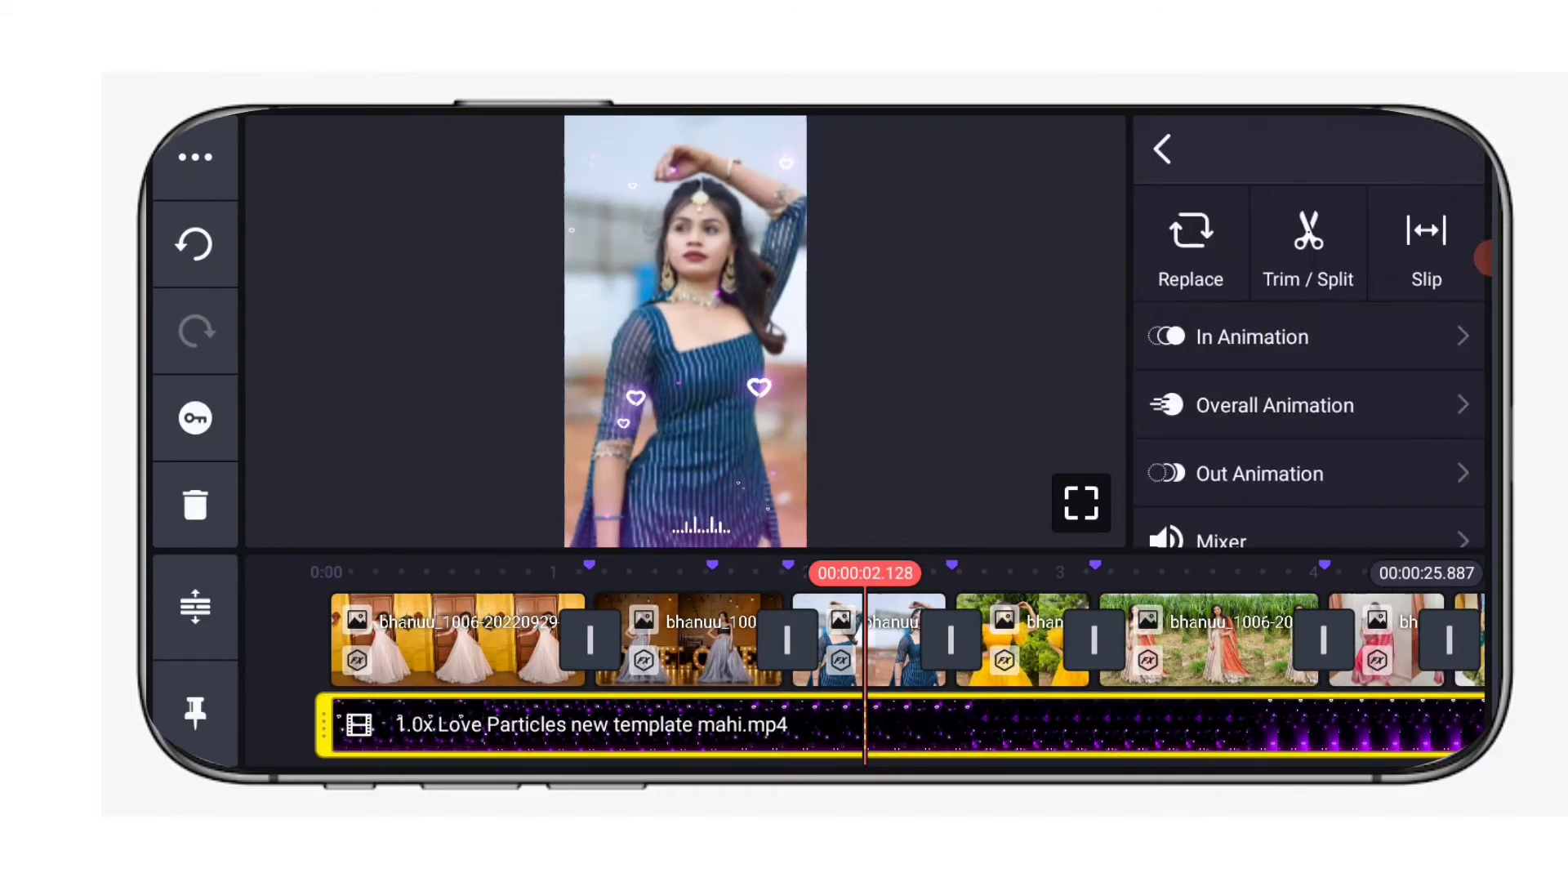
pyautogui.moveTo(1404, 500); pyautogui.dragTo(1418, 356)
pyautogui.click(1336, 406)
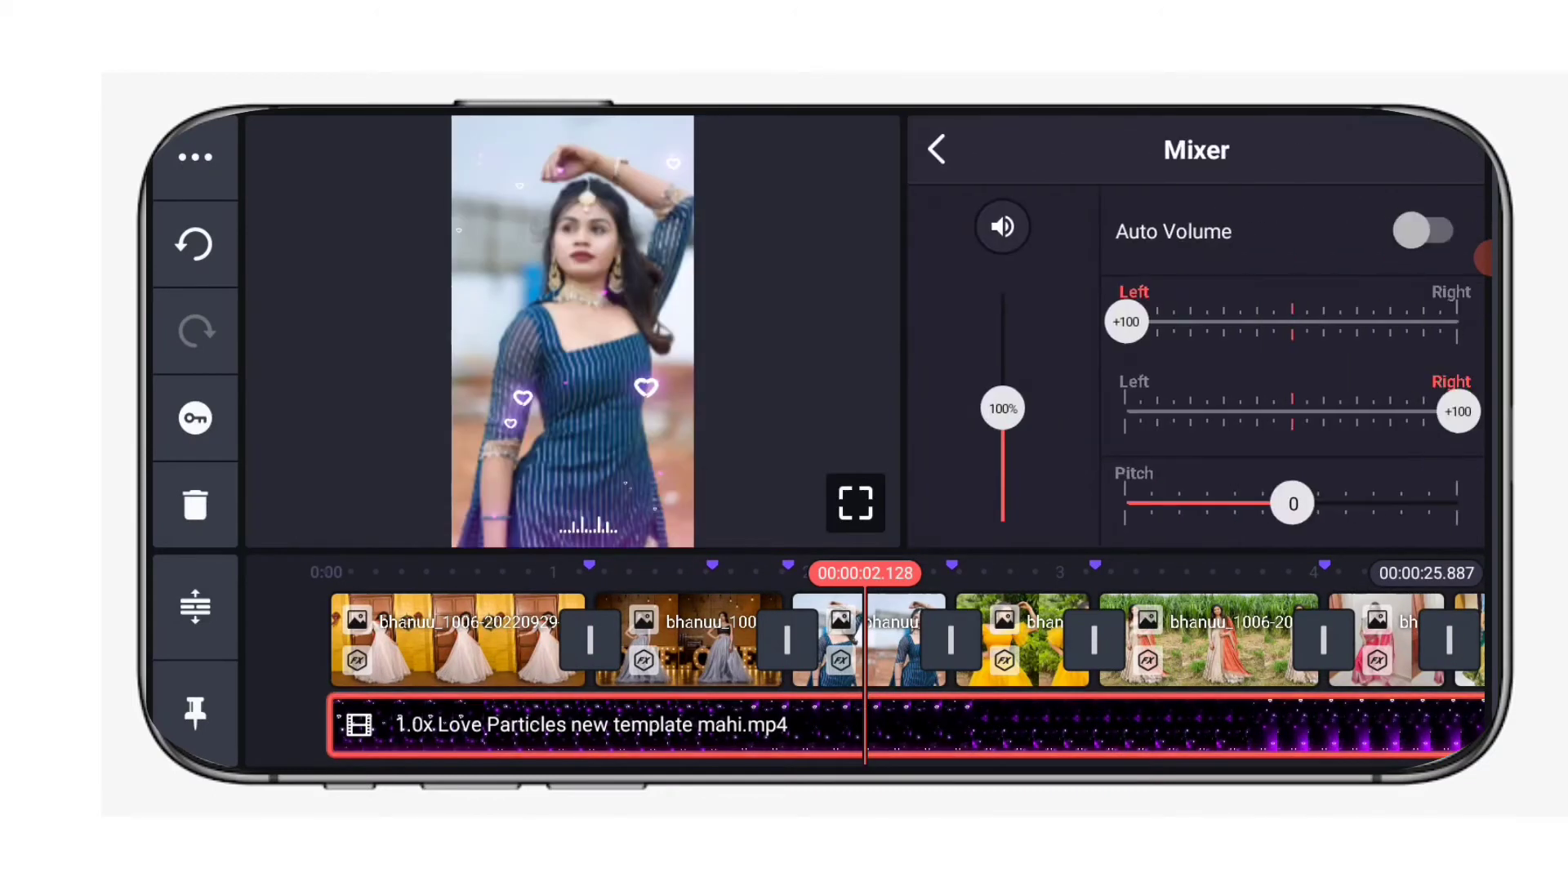
pyautogui.click(1002, 227)
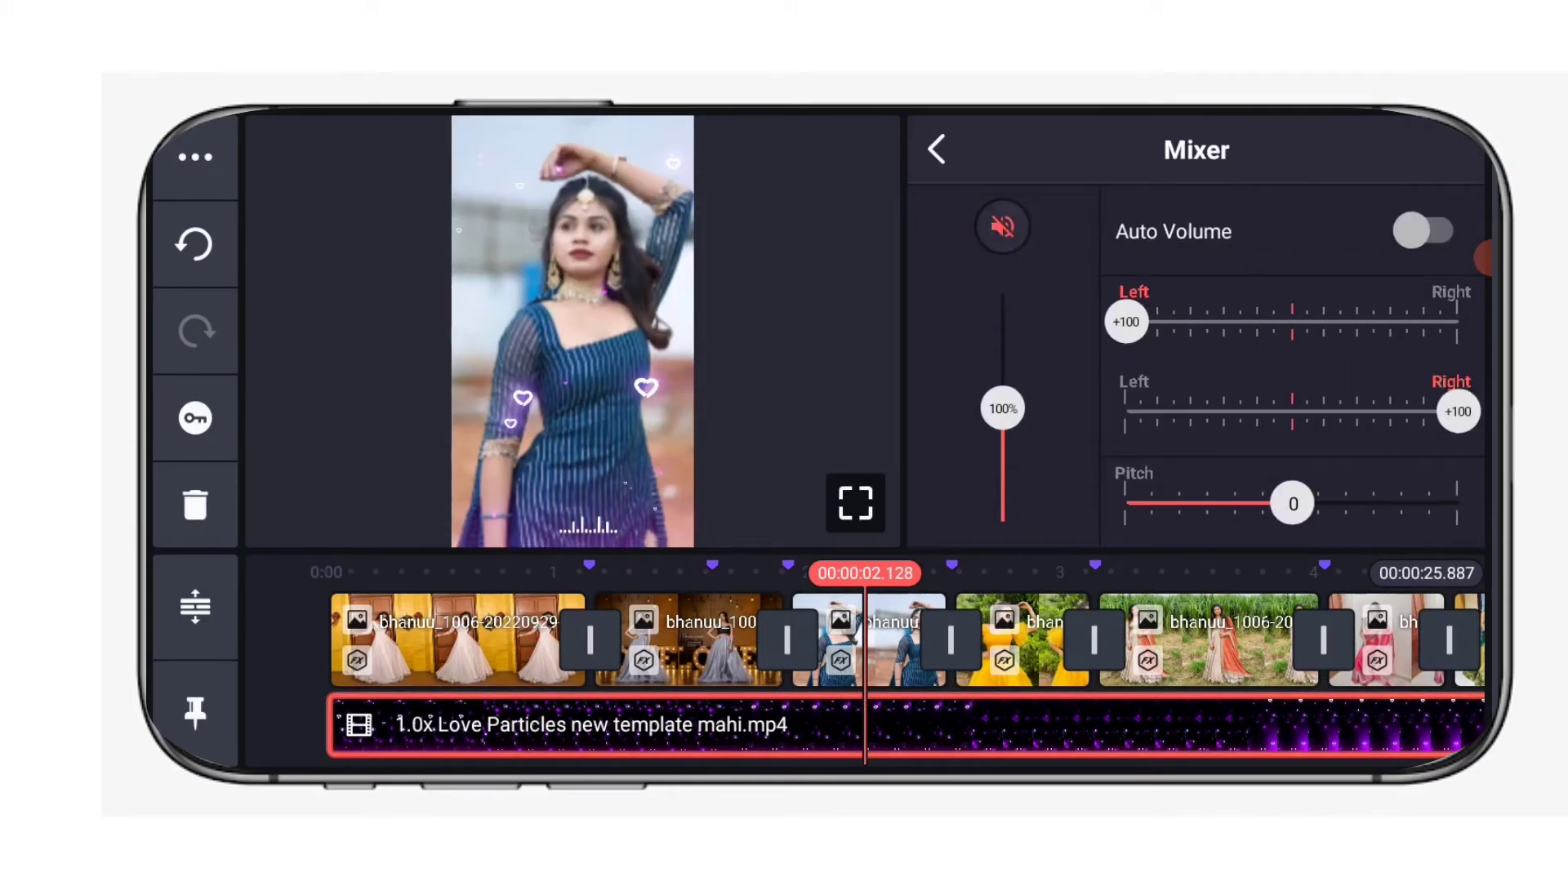
pyautogui.click(950, 149)
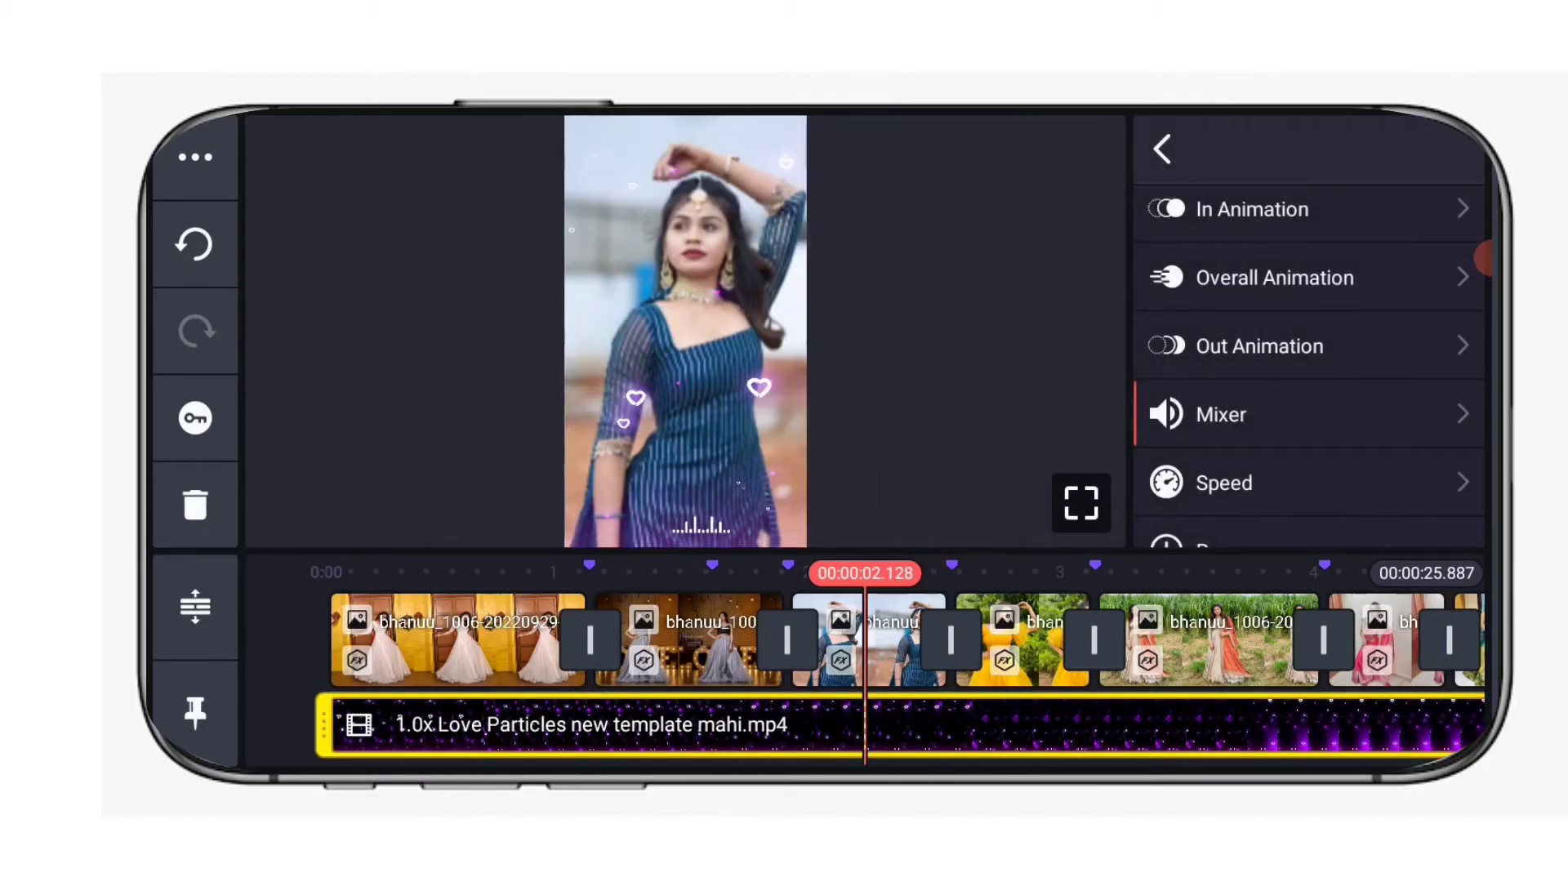
pyautogui.press('Escape')
pyautogui.click(1443, 506)
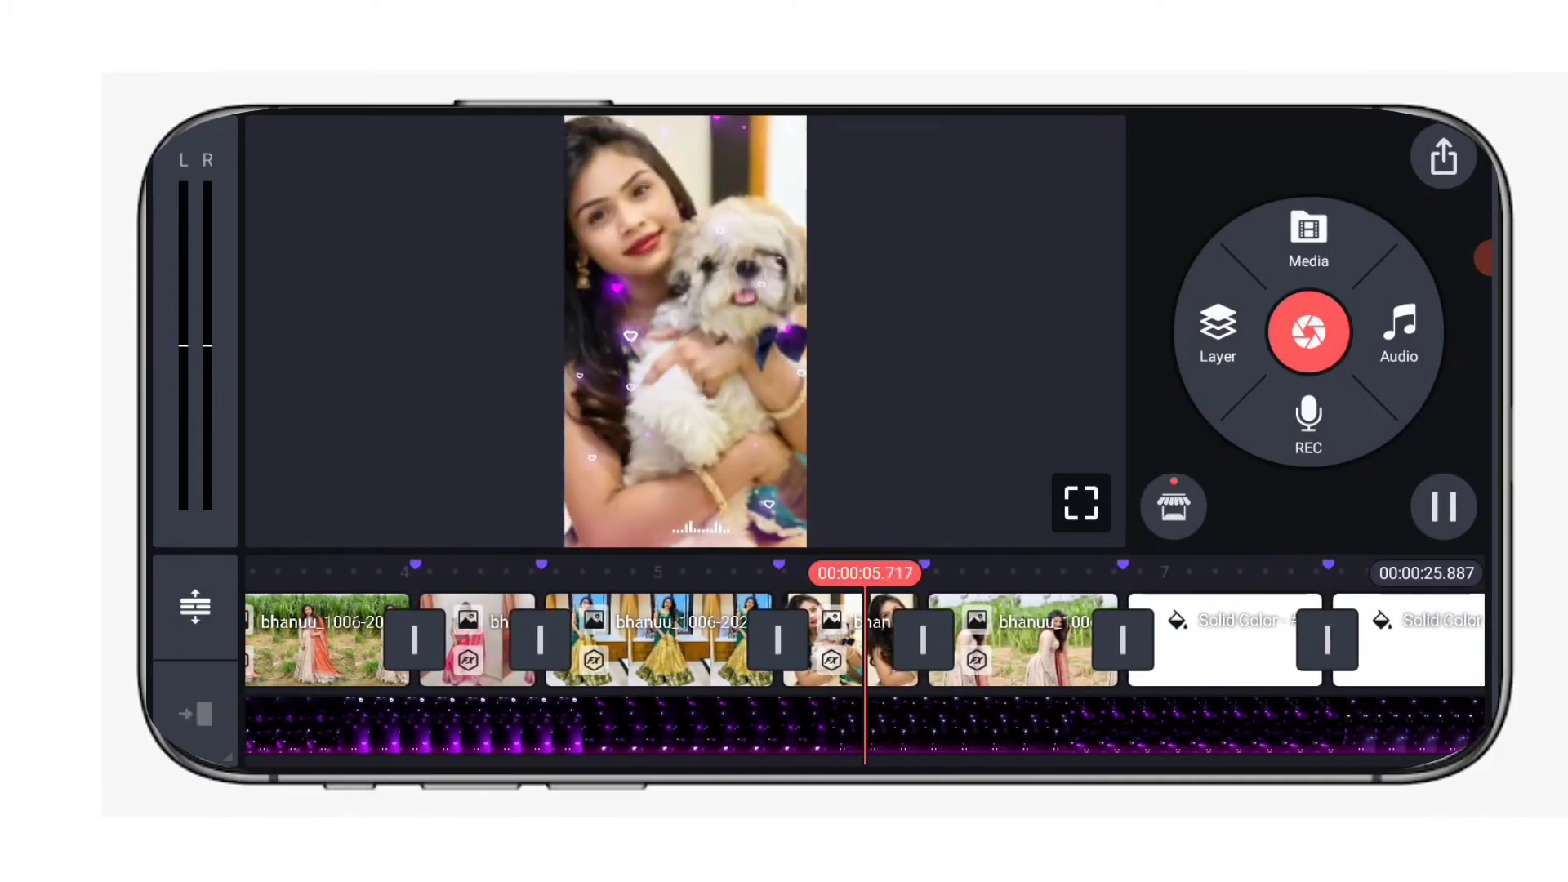
# Stop playback, scrub through the white solid-colour clips, then return to the earlier photos.
pyautogui.click(1080, 503)
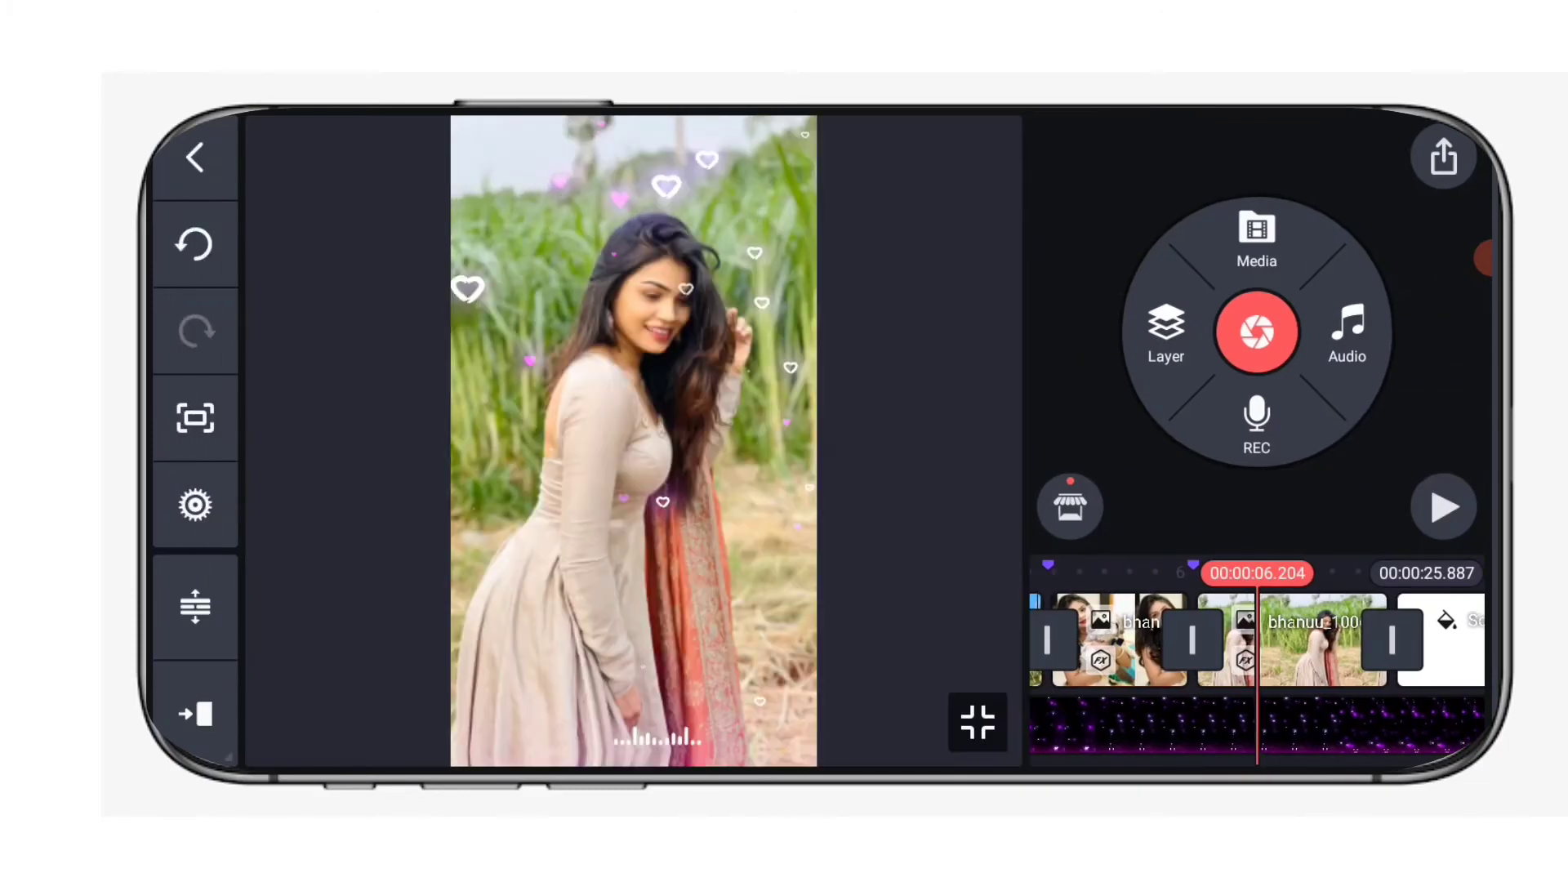
pyautogui.moveTo(1373, 637); pyautogui.dragTo(1133, 638)
pyautogui.click(976, 724)
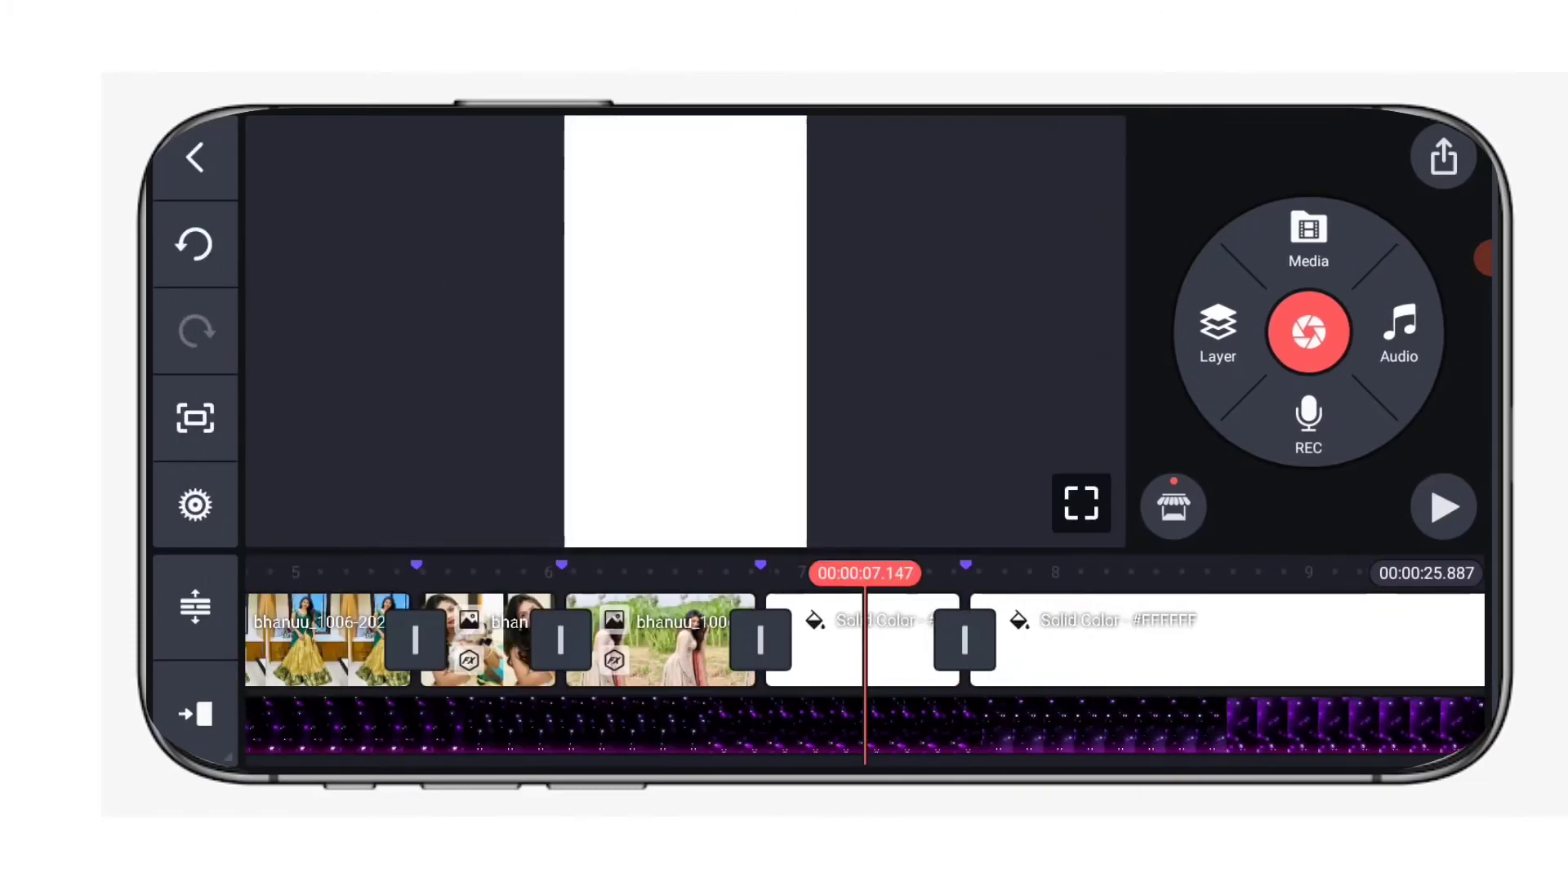
pyautogui.moveTo(1421, 641); pyautogui.dragTo(883, 641)
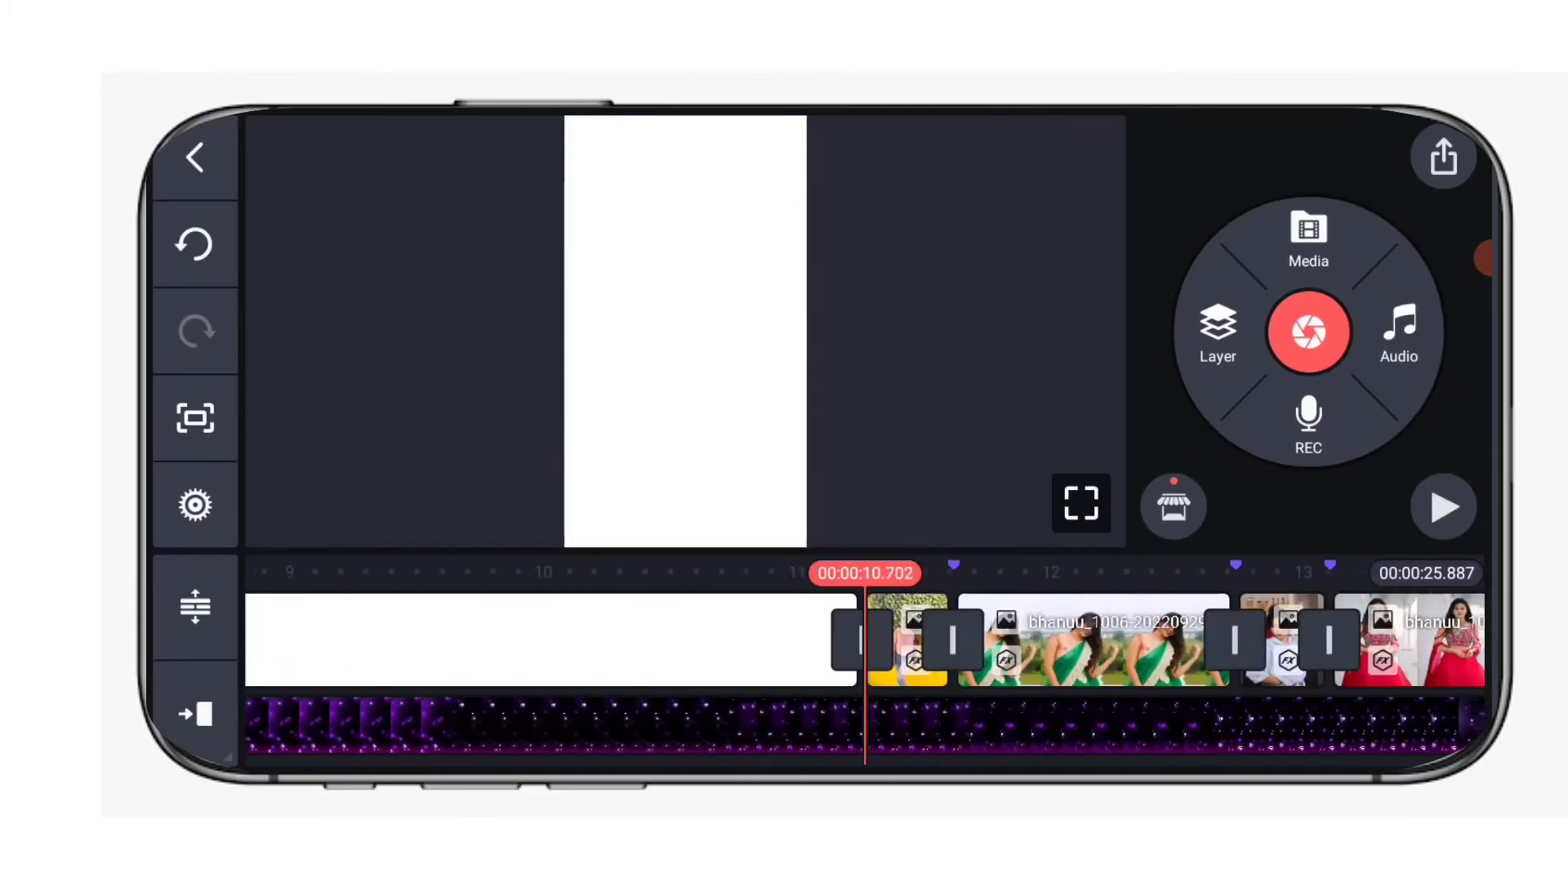
pyautogui.moveTo(728, 695); pyautogui.dragTo(1296, 694)
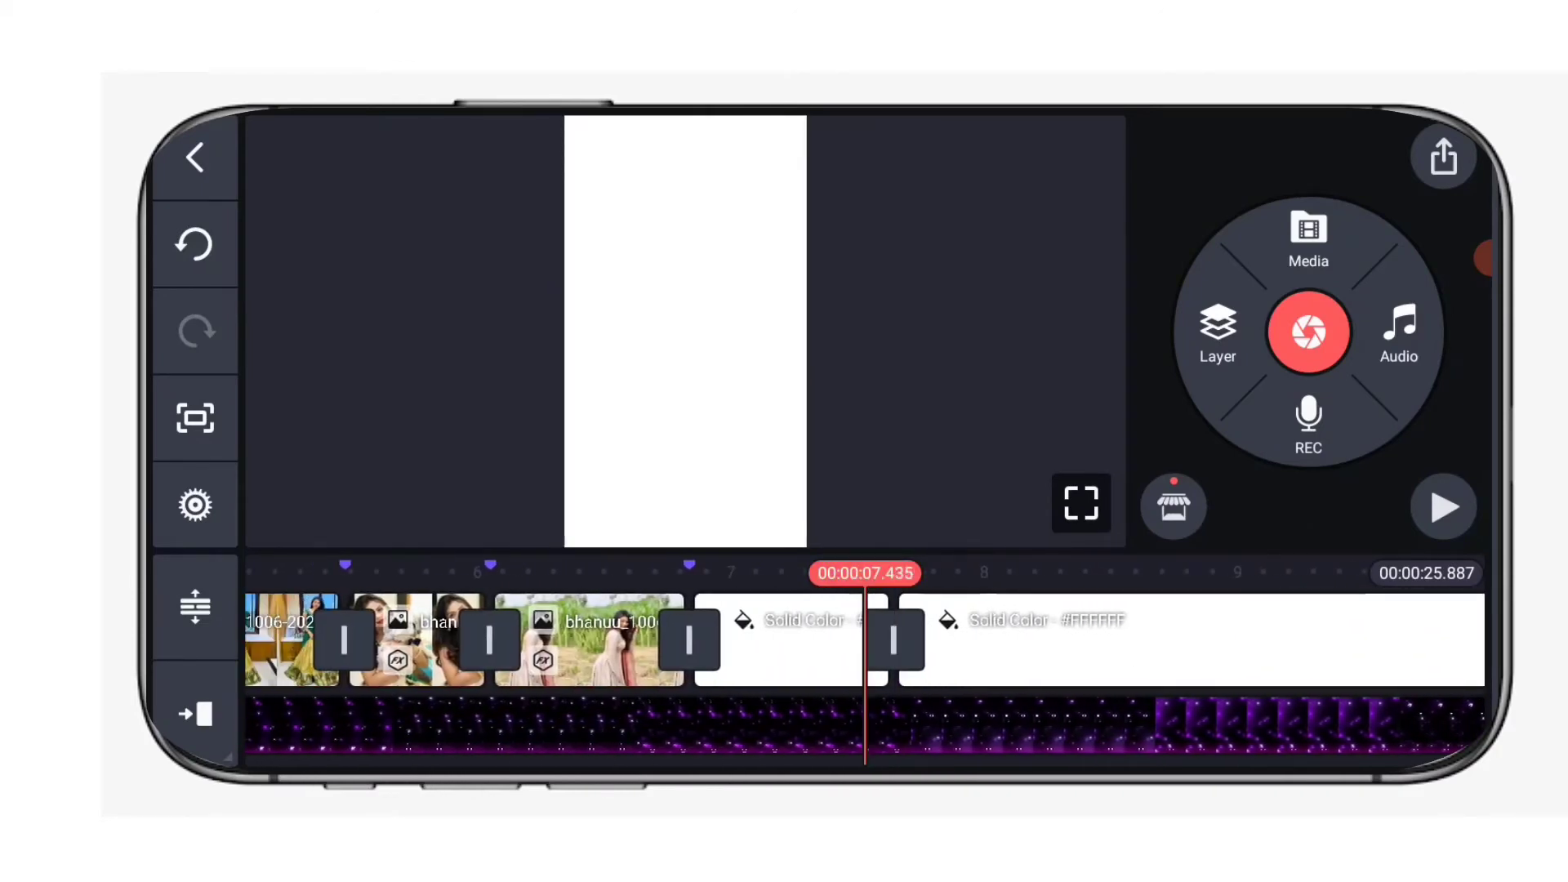
pyautogui.moveTo(1105, 686); pyautogui.dragTo(1470, 686)
pyautogui.moveTo(490, 640); pyautogui.dragTo(784, 641)
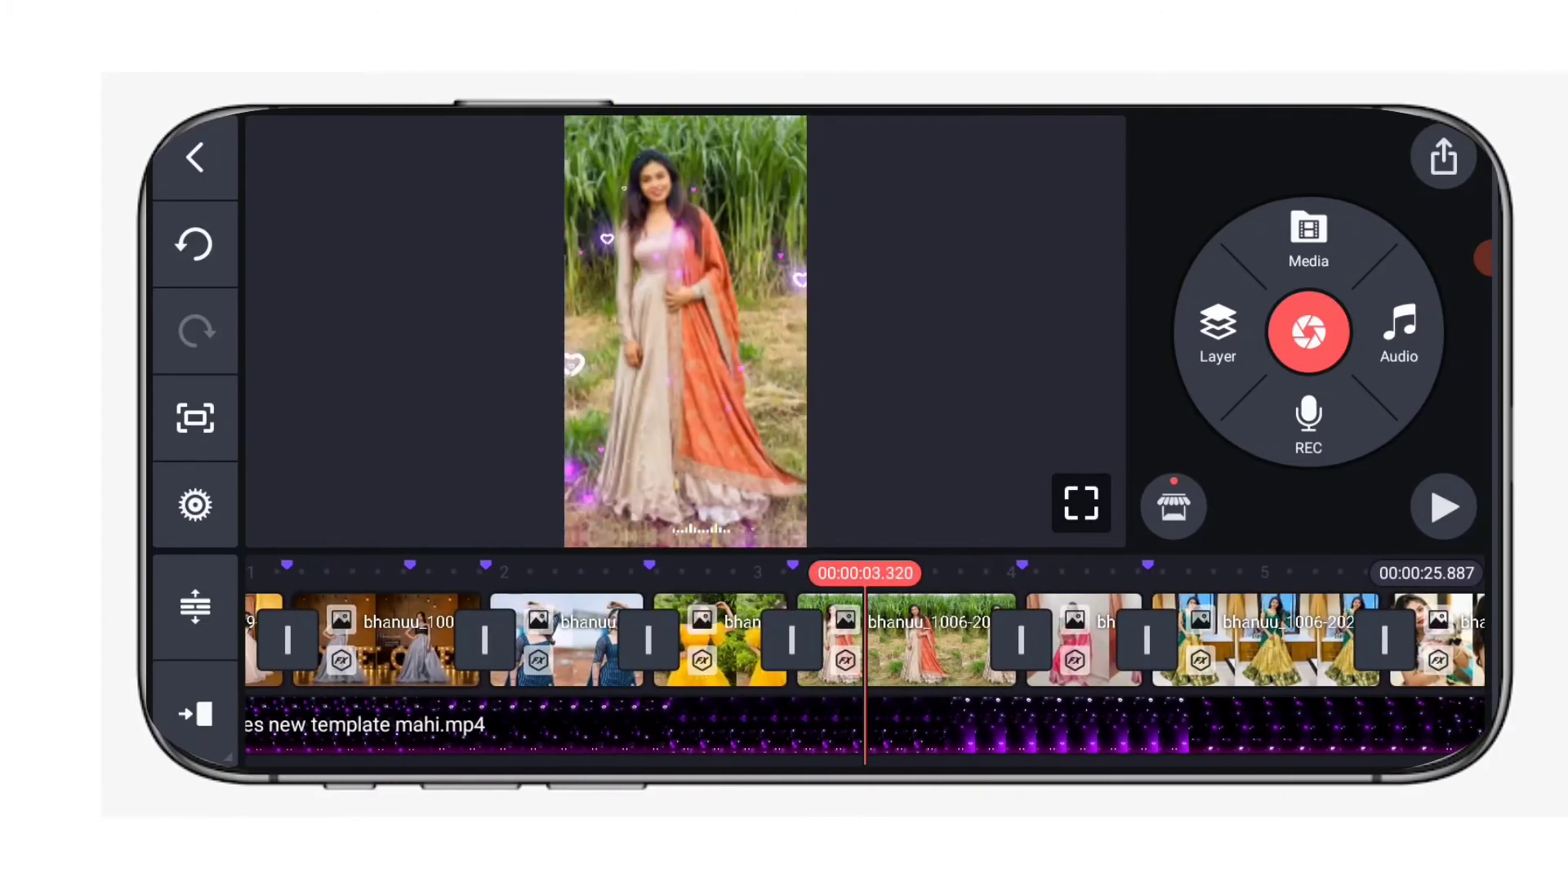
pyautogui.moveTo(614, 640); pyautogui.dragTo(1225, 641)
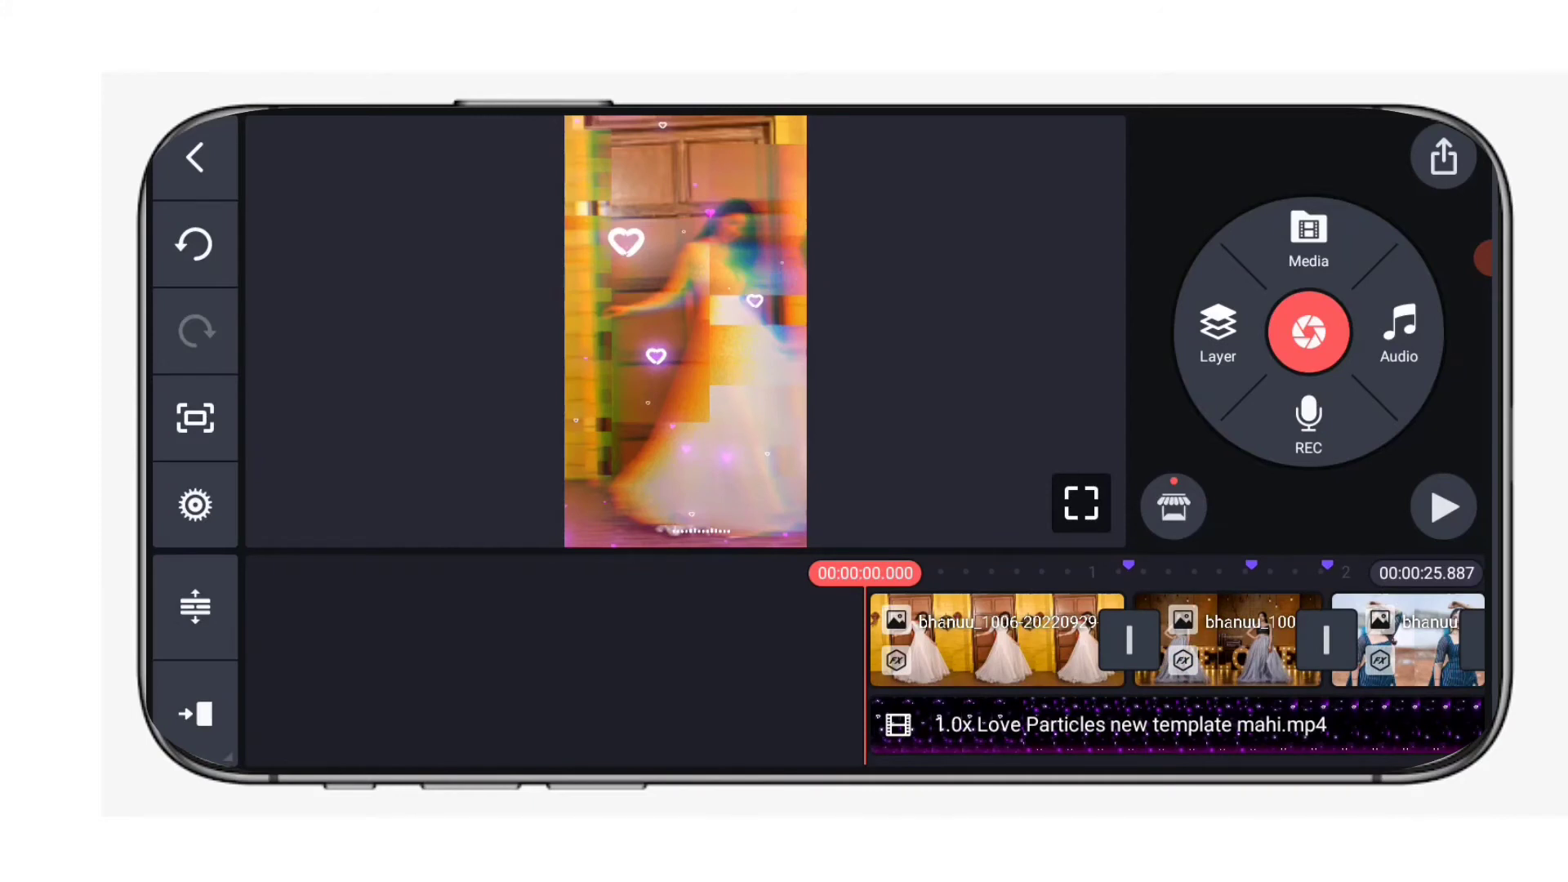
# Add the 0:25 Dj Folk Music Lyrics video as a layer and scrub to about 6.7 s.
pyautogui.click(1200, 330)
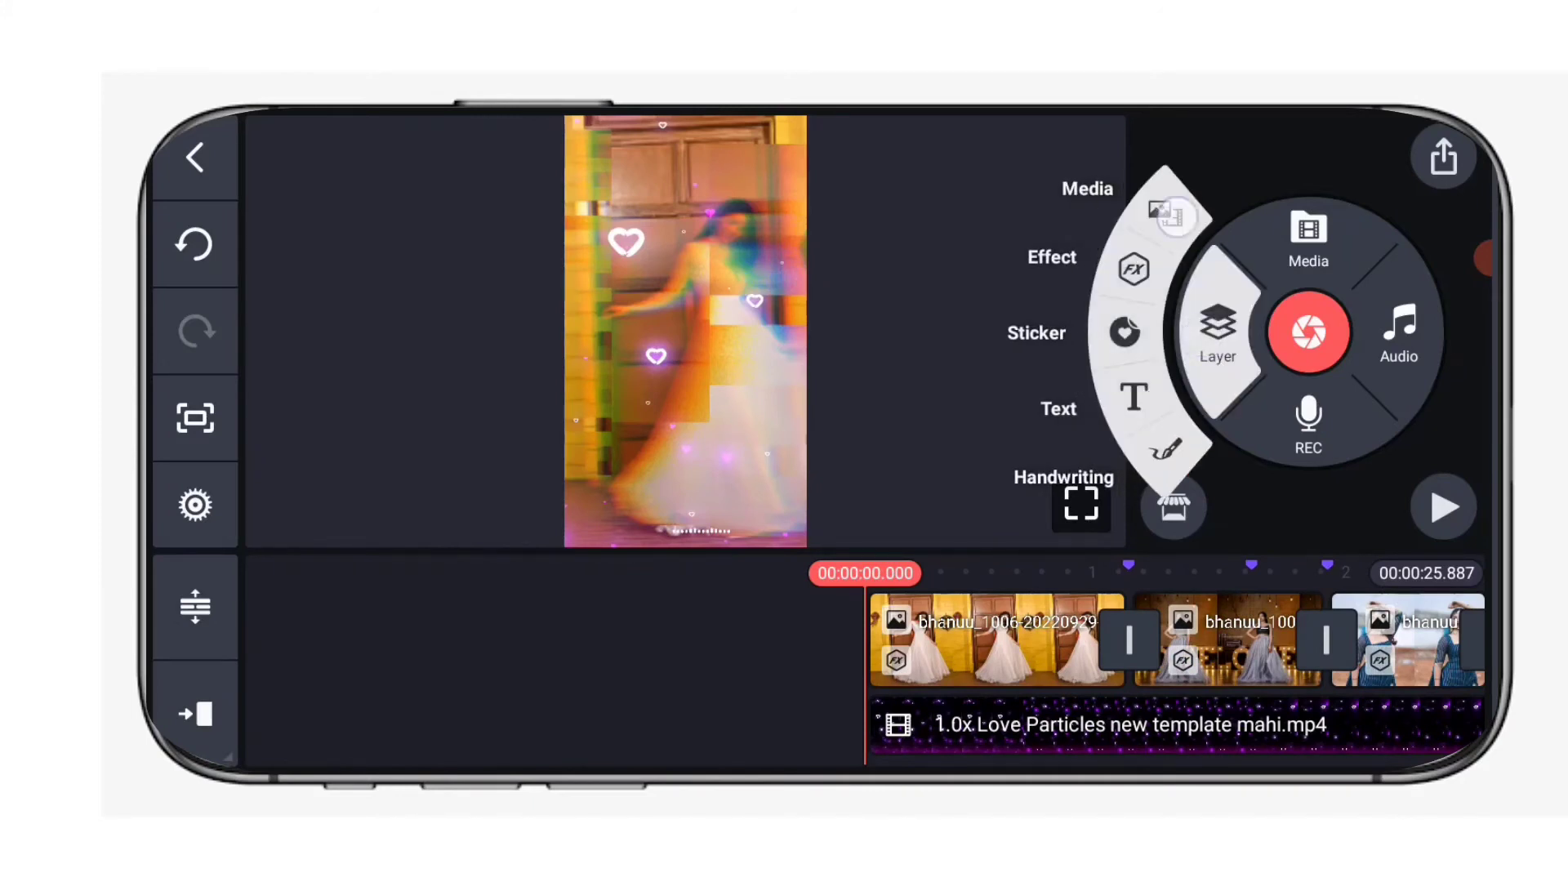
pyautogui.click(1170, 214)
pyautogui.click(640, 426)
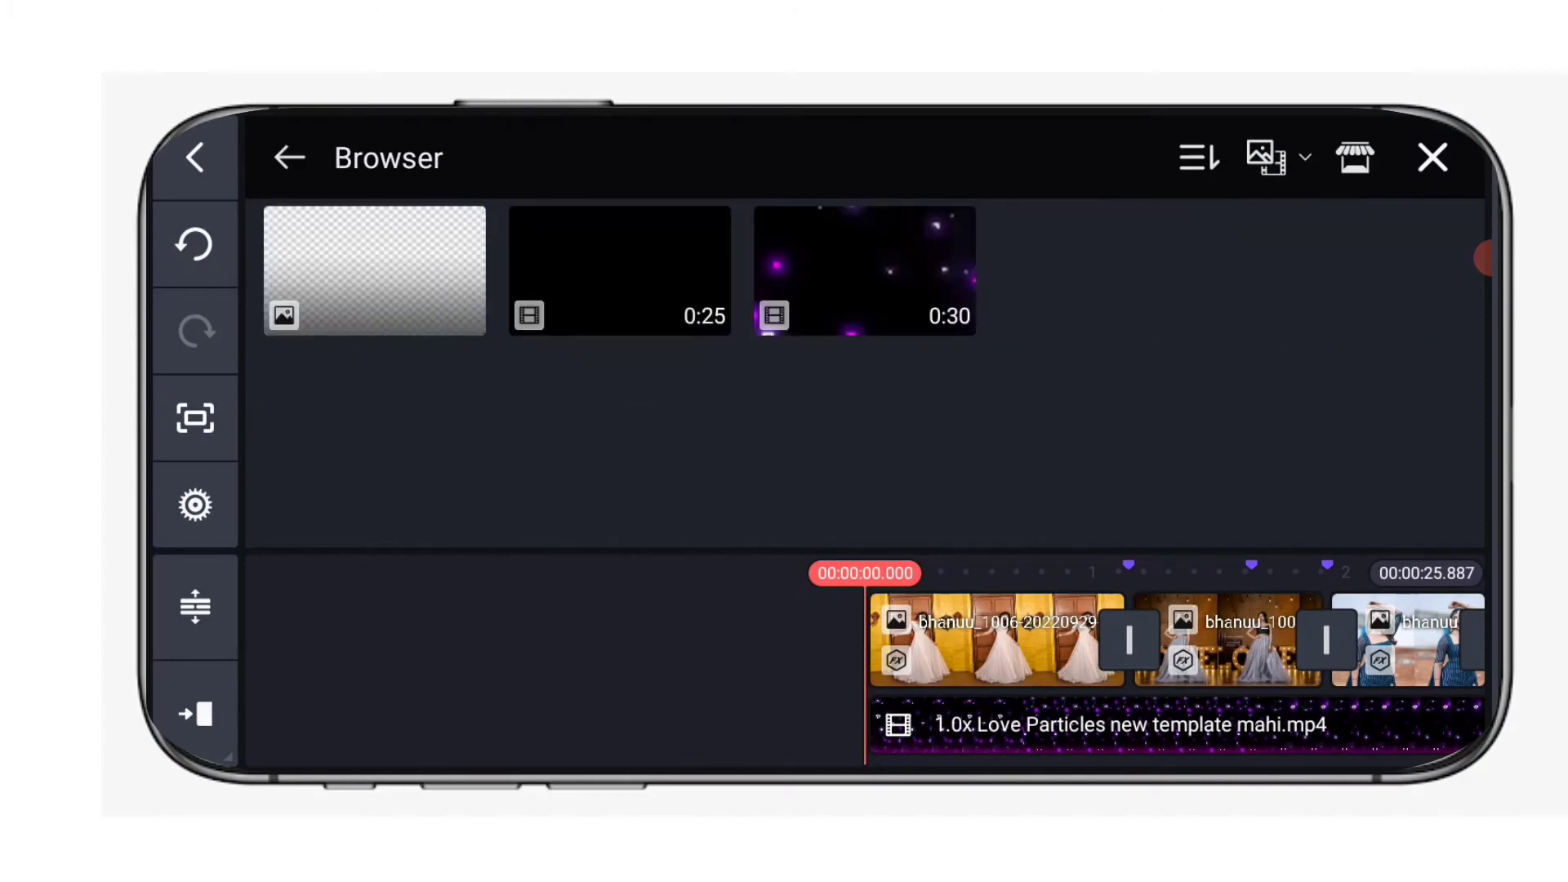
pyautogui.click(768, 328)
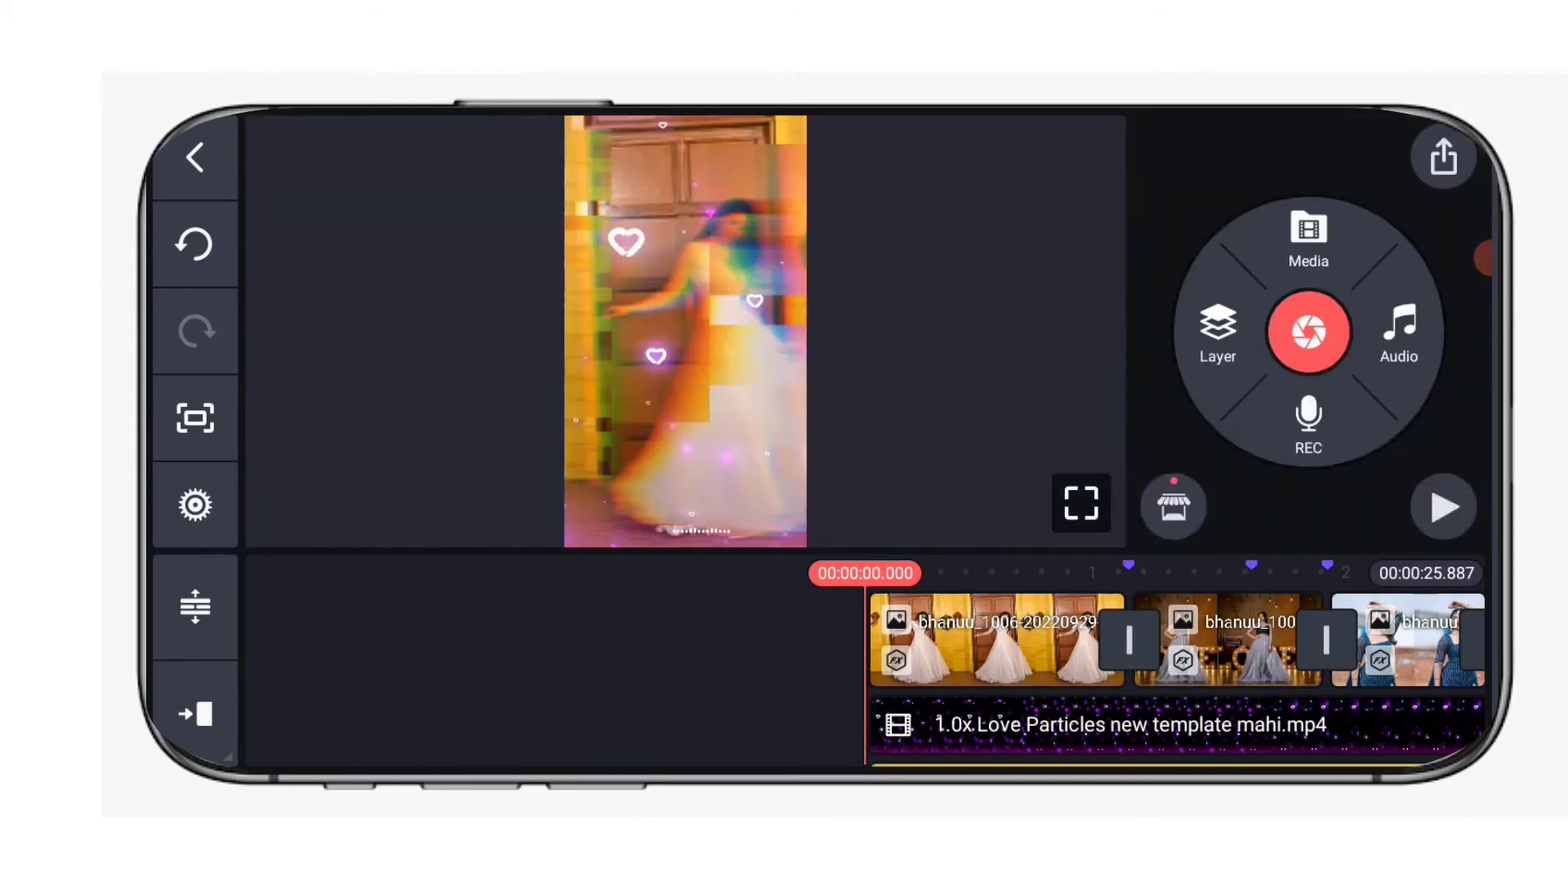
pyautogui.moveTo(674, 681); pyautogui.dragTo(460, 686)
pyautogui.moveTo(1087, 673); pyautogui.dragTo(735, 674)
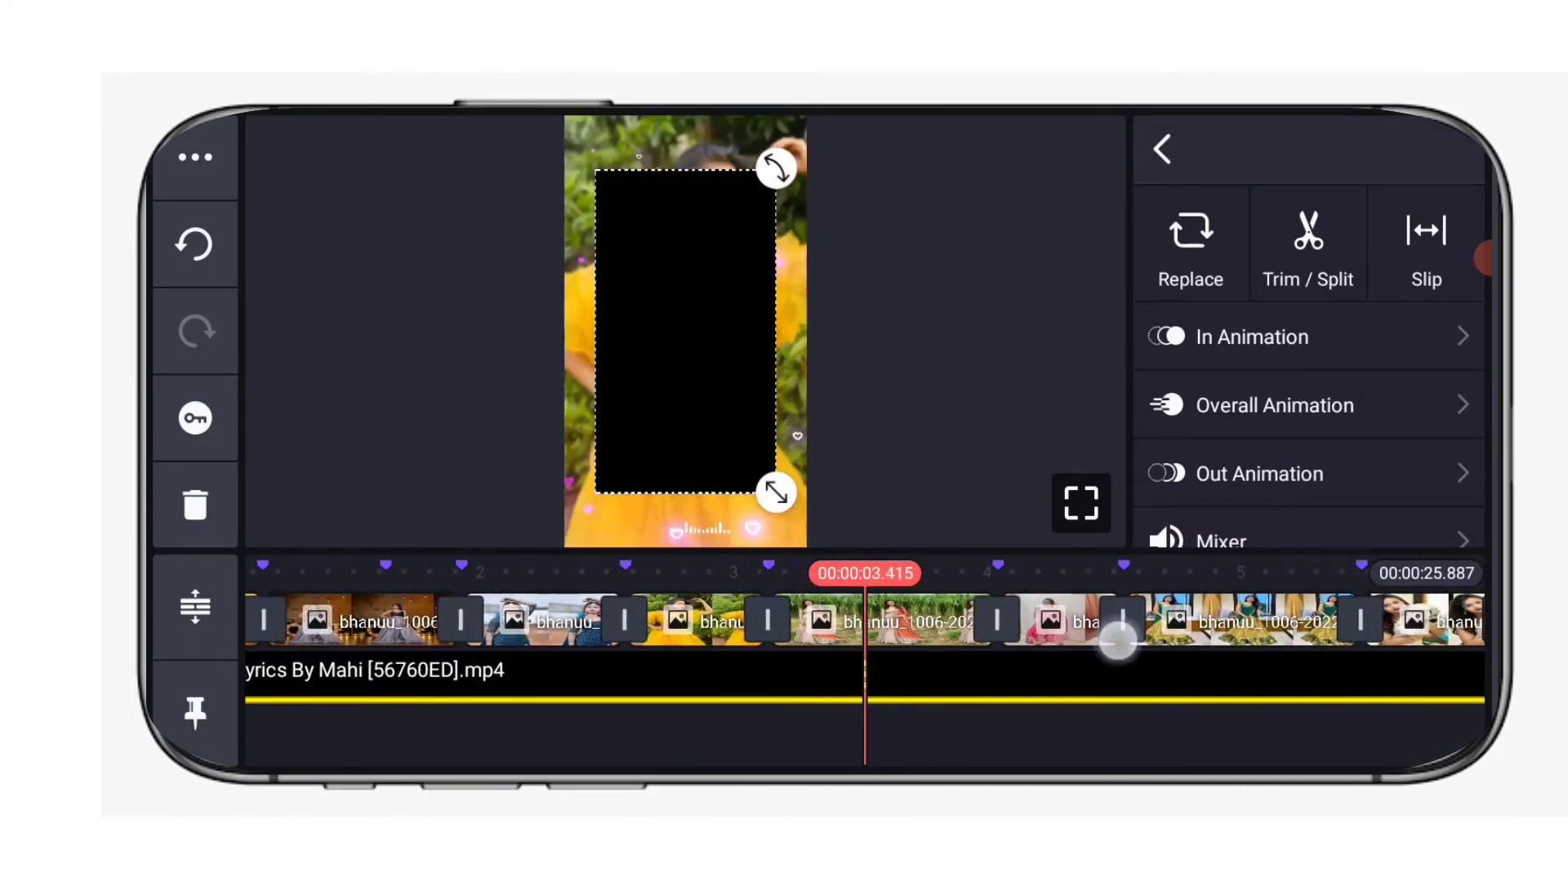
pyautogui.moveTo(1113, 639)
pyautogui.mouseDown()
pyautogui.moveTo(889, 693)
pyautogui.moveTo(527, 703)
pyautogui.mouseUp()
pyautogui.moveTo(1288, 718); pyautogui.dragTo(1036, 713)
# Set the playhead to 6.734 s and select the lyrics layer.
pyautogui.click(551, 736)
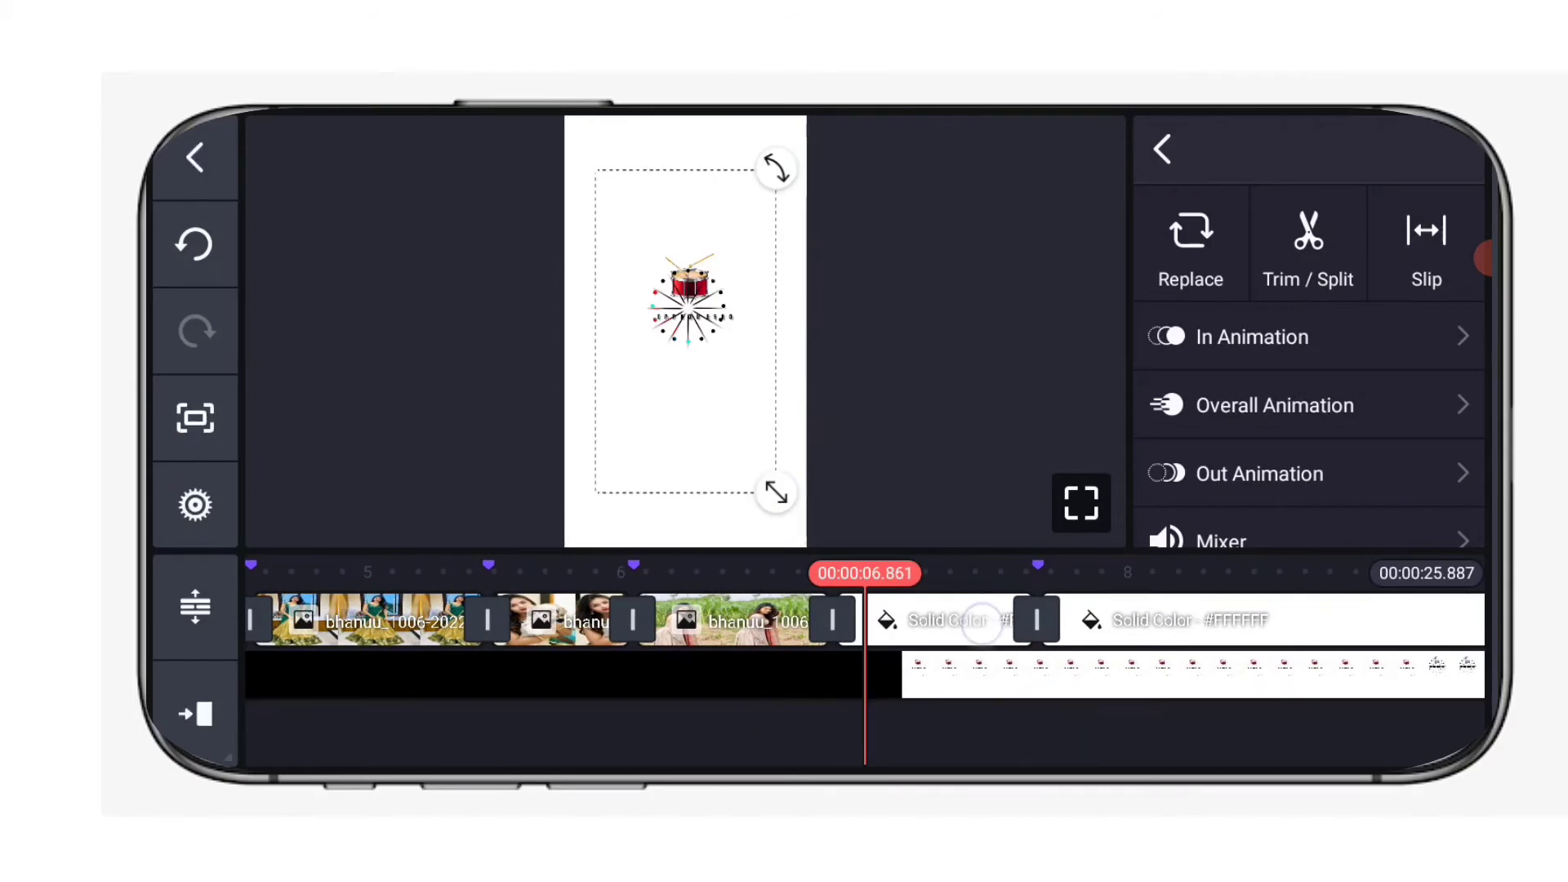
pyautogui.click(943, 620)
pyautogui.moveTo(997, 722); pyautogui.dragTo(1053, 722)
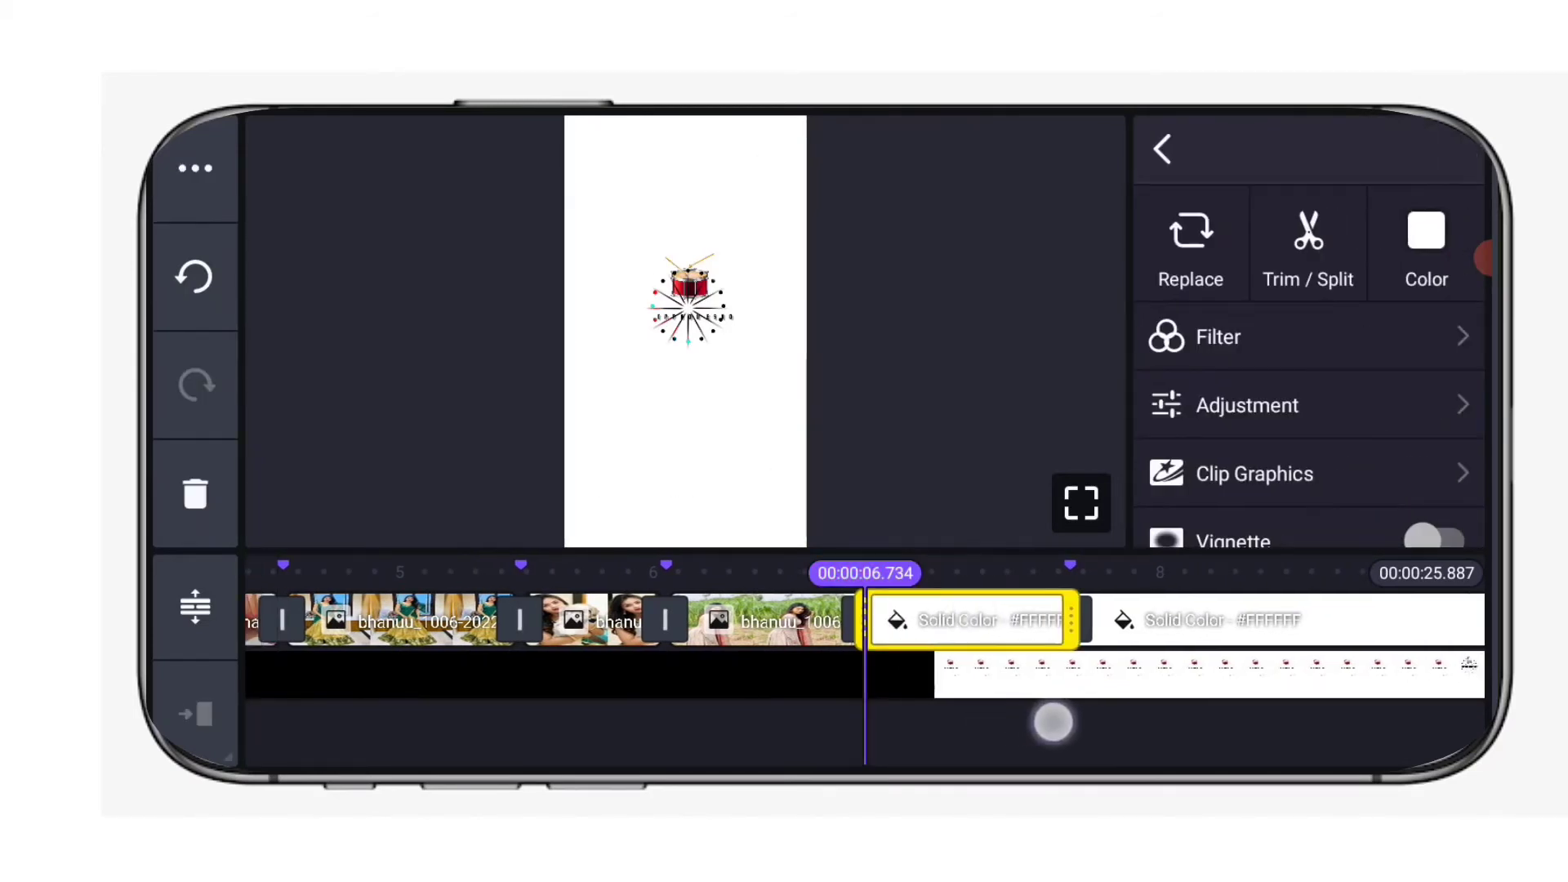
pyautogui.click(1053, 724)
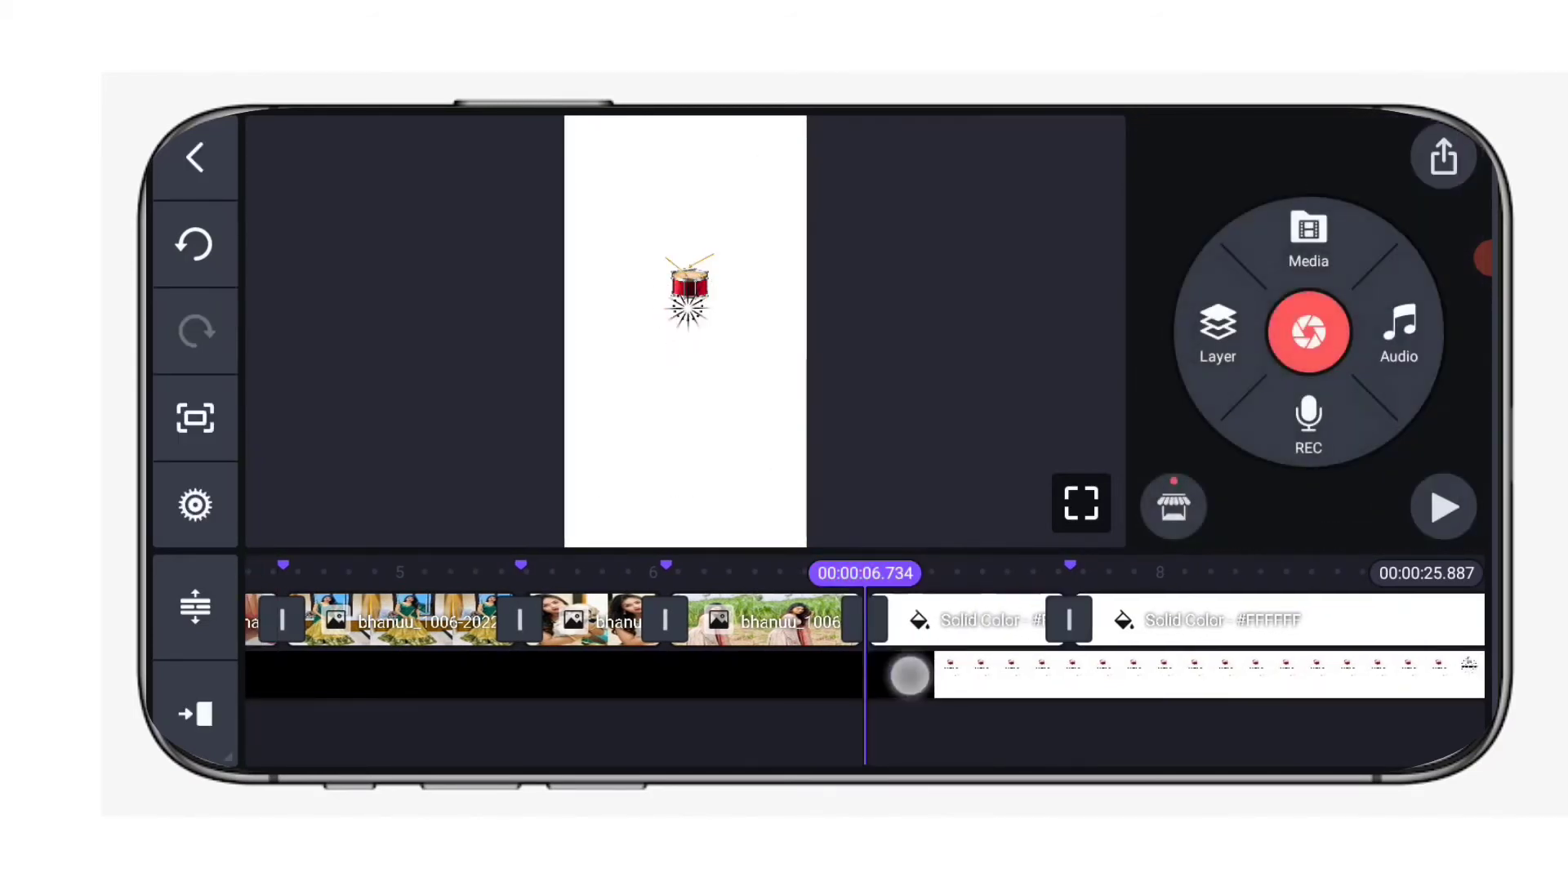
pyautogui.click(908, 675)
pyautogui.click(778, 737)
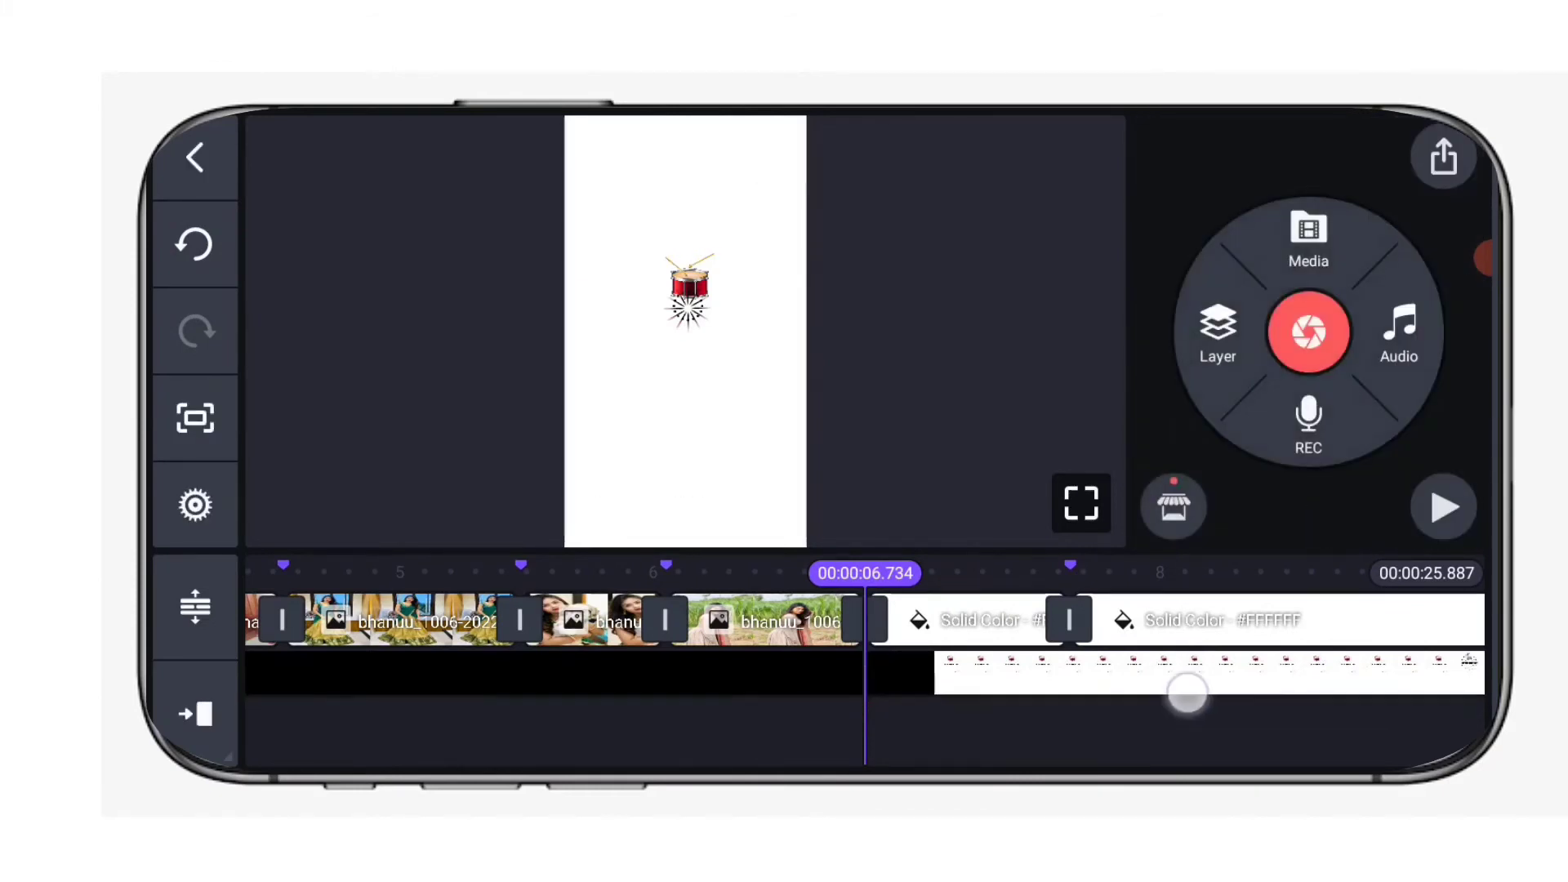
pyautogui.click(842, 673)
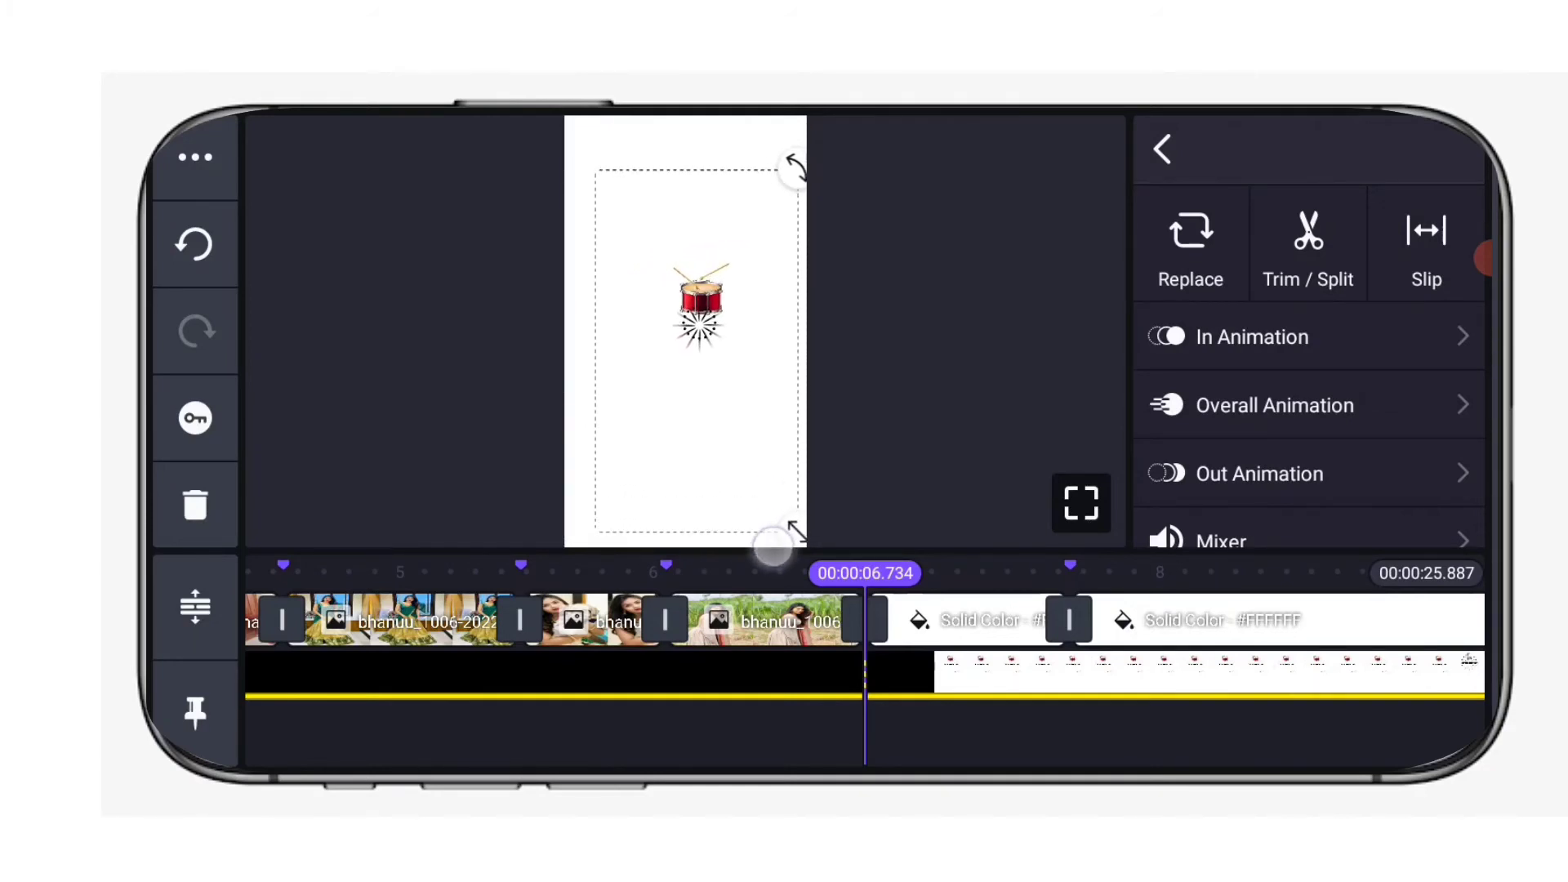
pyautogui.moveTo(752, 716)
pyautogui.mouseDown()
pyautogui.moveTo(516, 659)
pyautogui.moveTo(567, 666)
pyautogui.mouseUp()
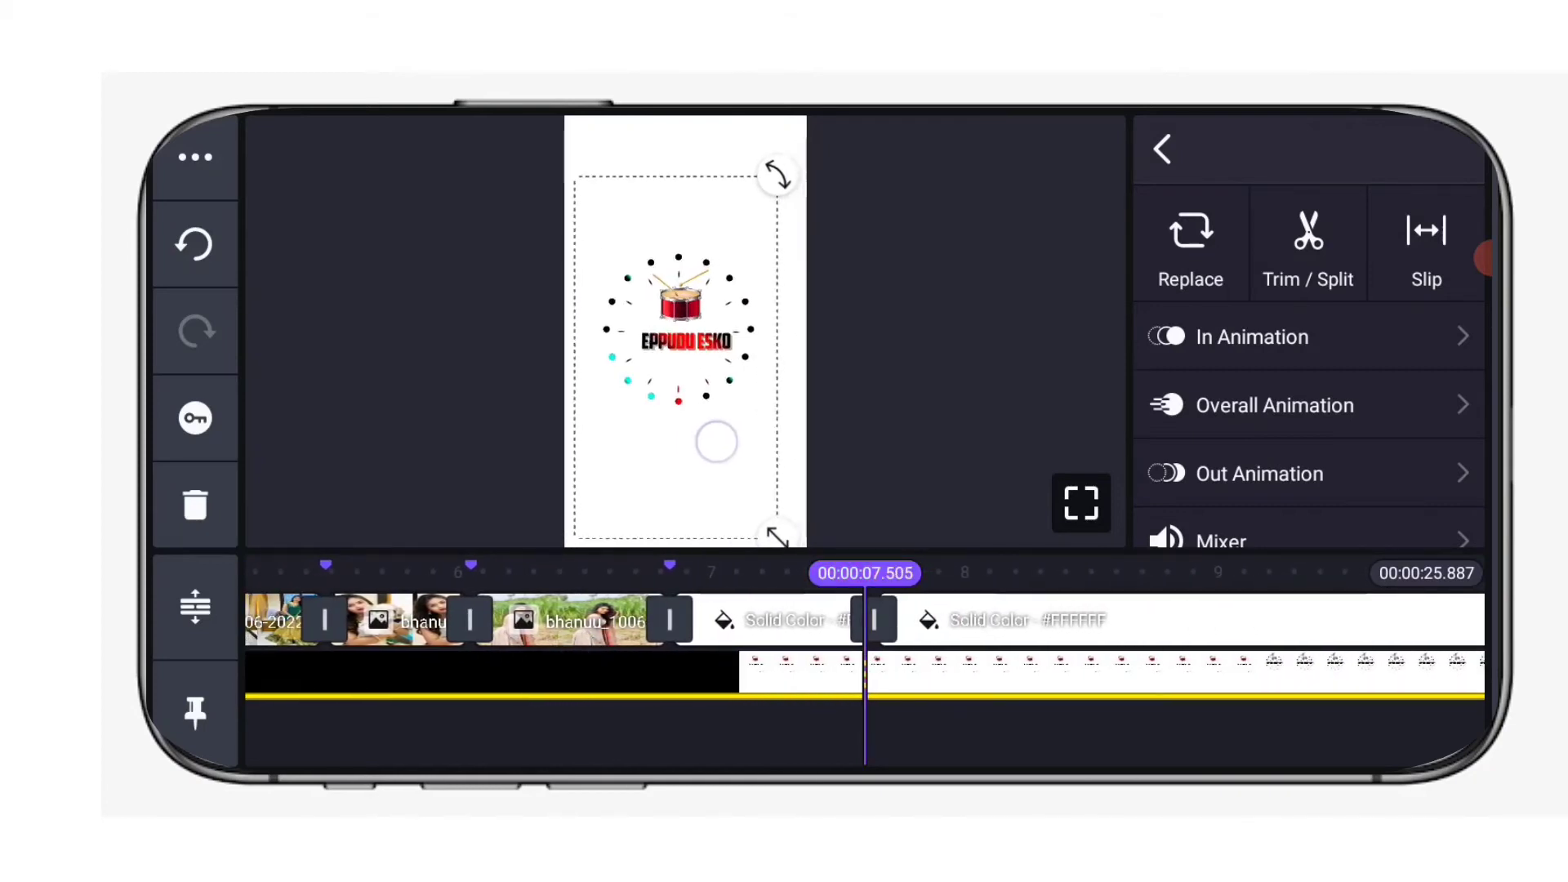
# Nudge the lyrics layer slightly left and select it again.
pyautogui.moveTo(715, 443); pyautogui.dragTo(710, 443)
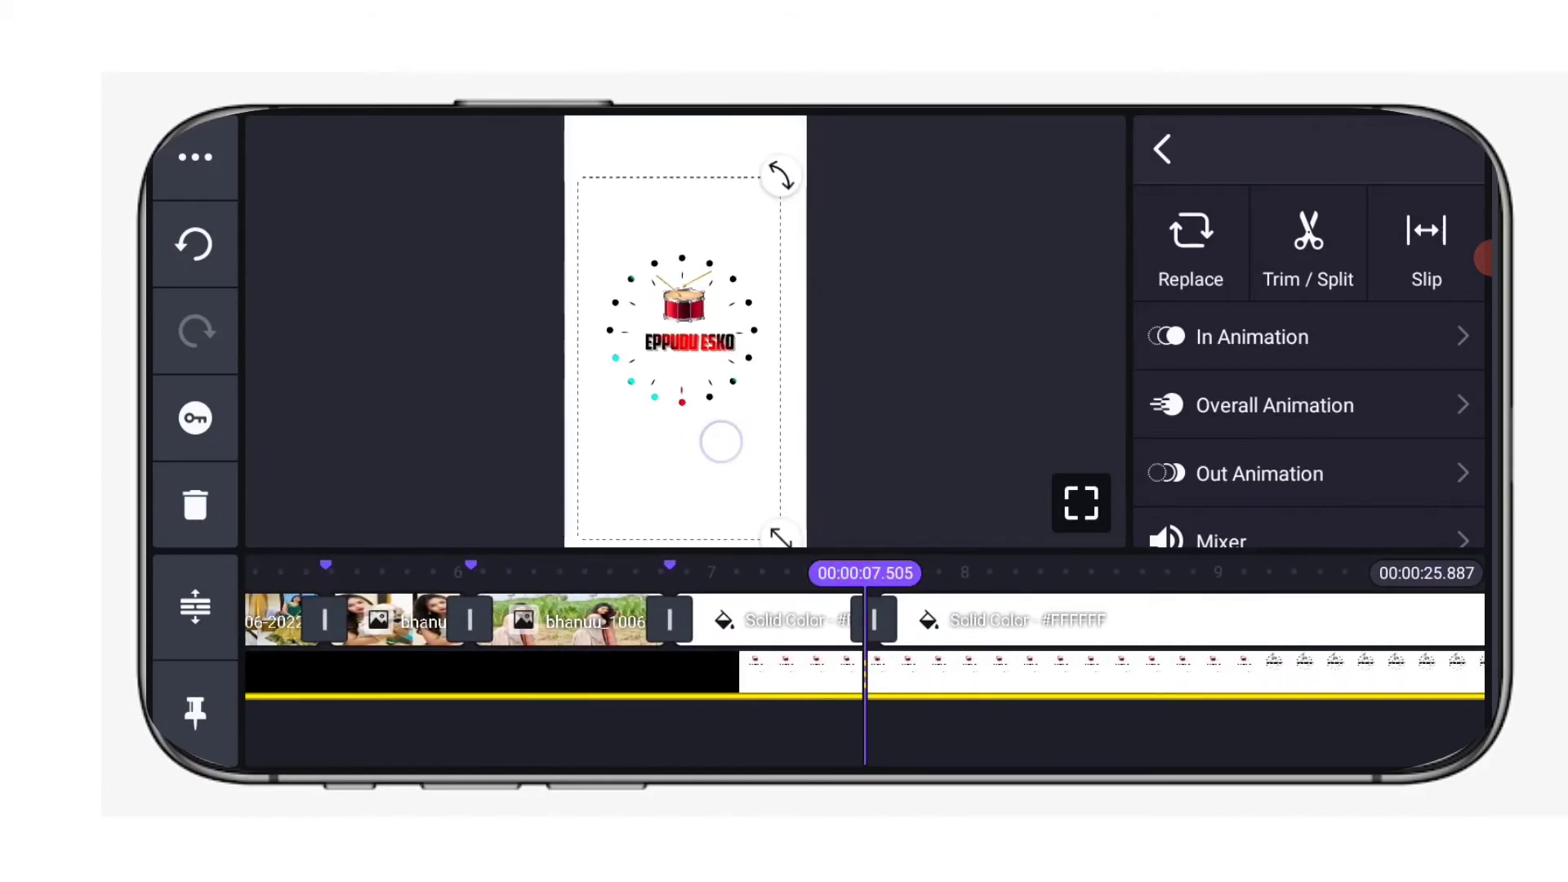
pyautogui.moveTo(1138, 718); pyautogui.dragTo(1253, 718)
pyautogui.click(1165, 501)
pyautogui.click(968, 622)
pyautogui.moveTo(1050, 728); pyautogui.dragTo(1131, 728)
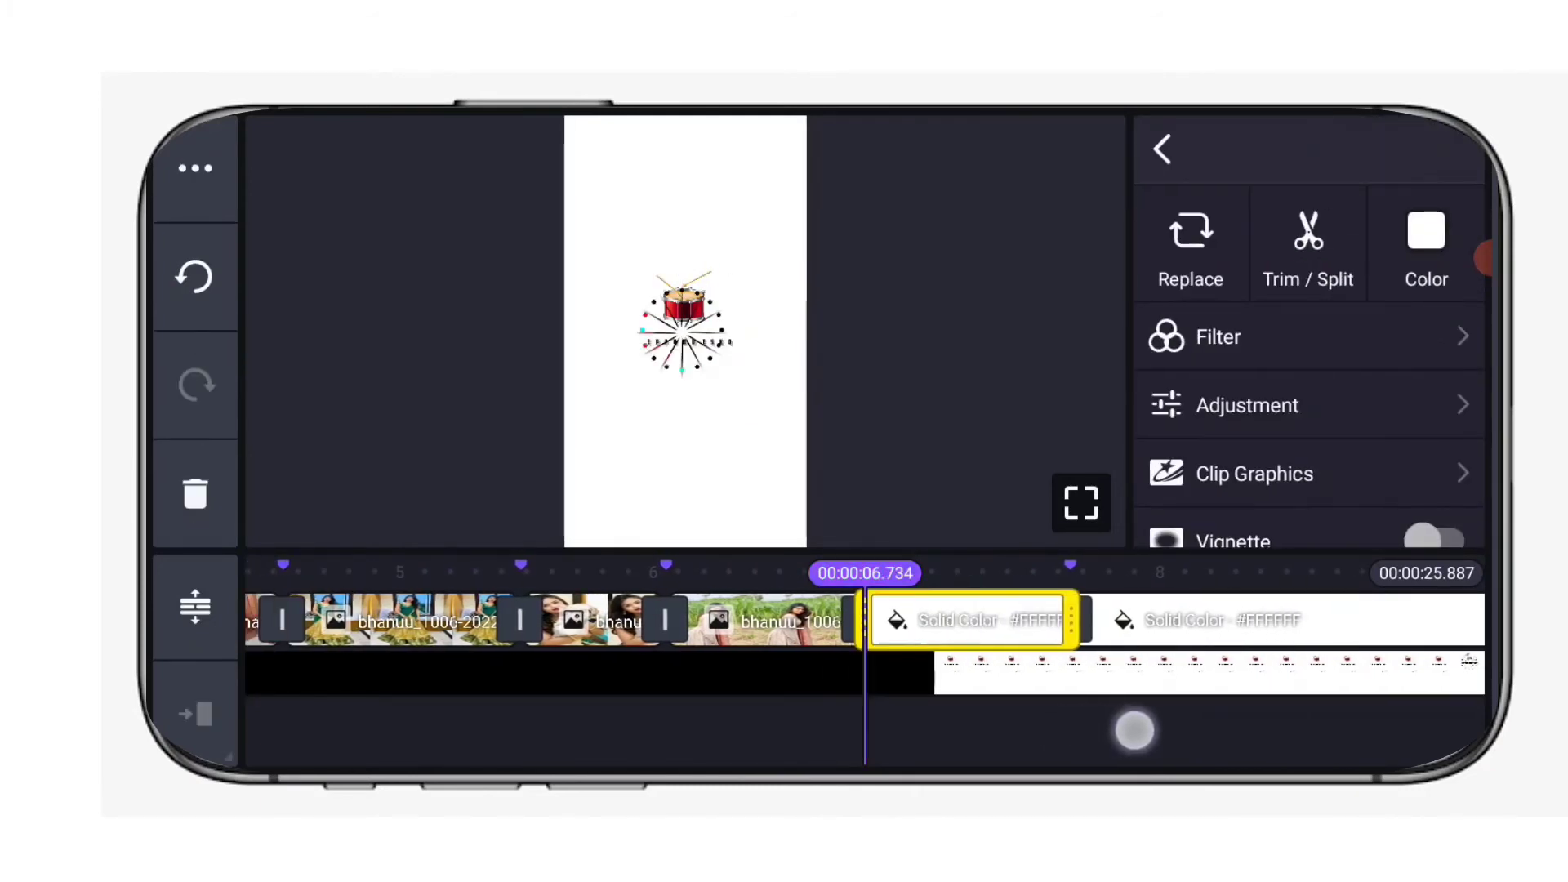
pyautogui.click(1075, 729)
pyautogui.click(851, 699)
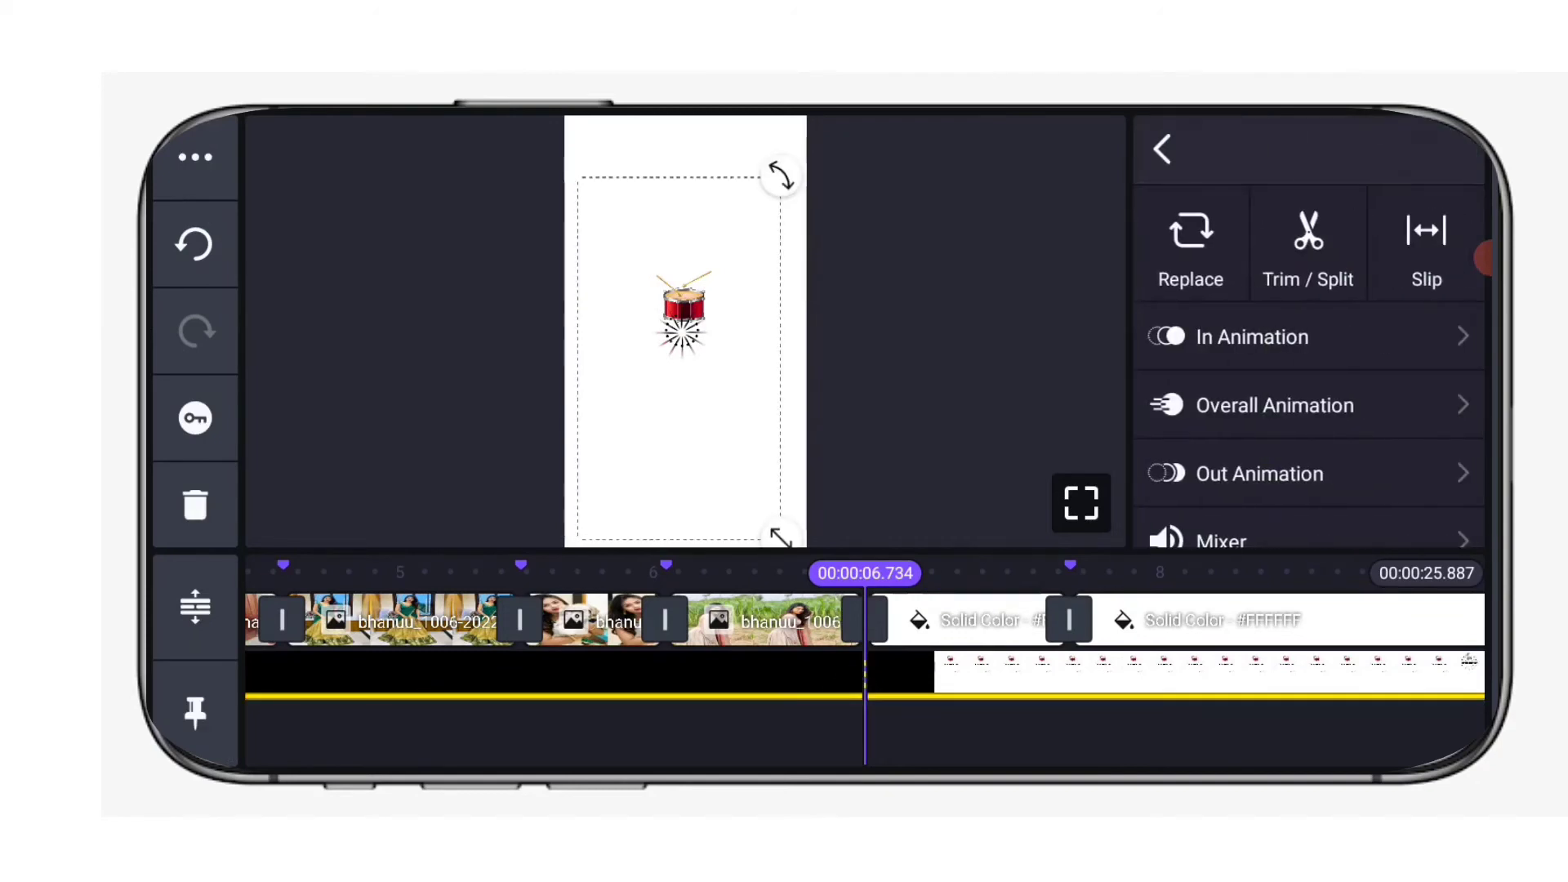
# Split the lyrics layer at 6.734 seconds.
pyautogui.click(1308, 246)
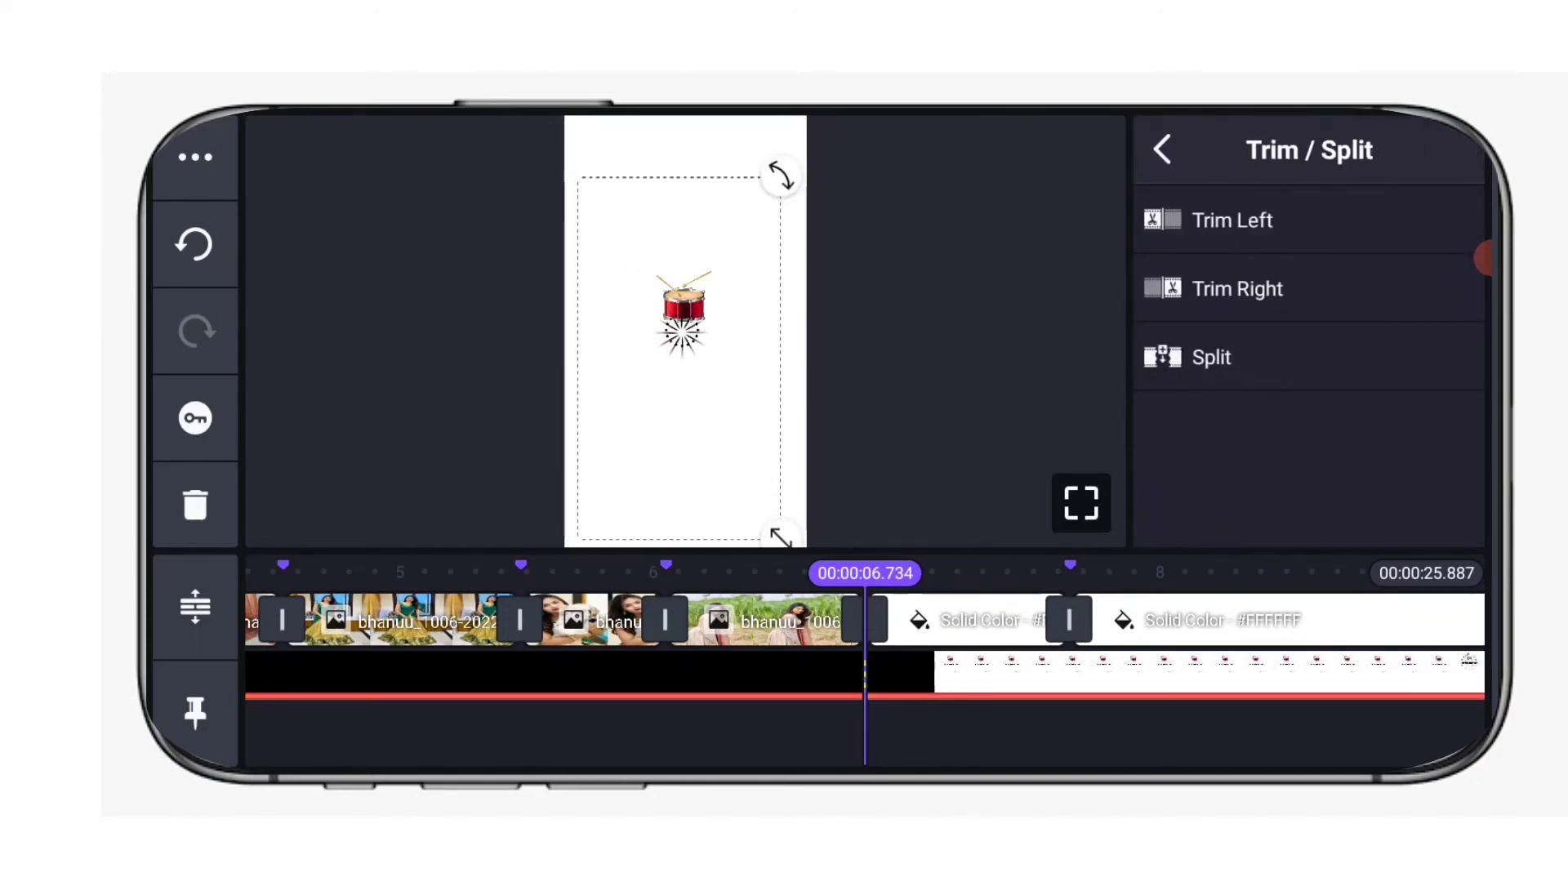
pyautogui.click(1320, 354)
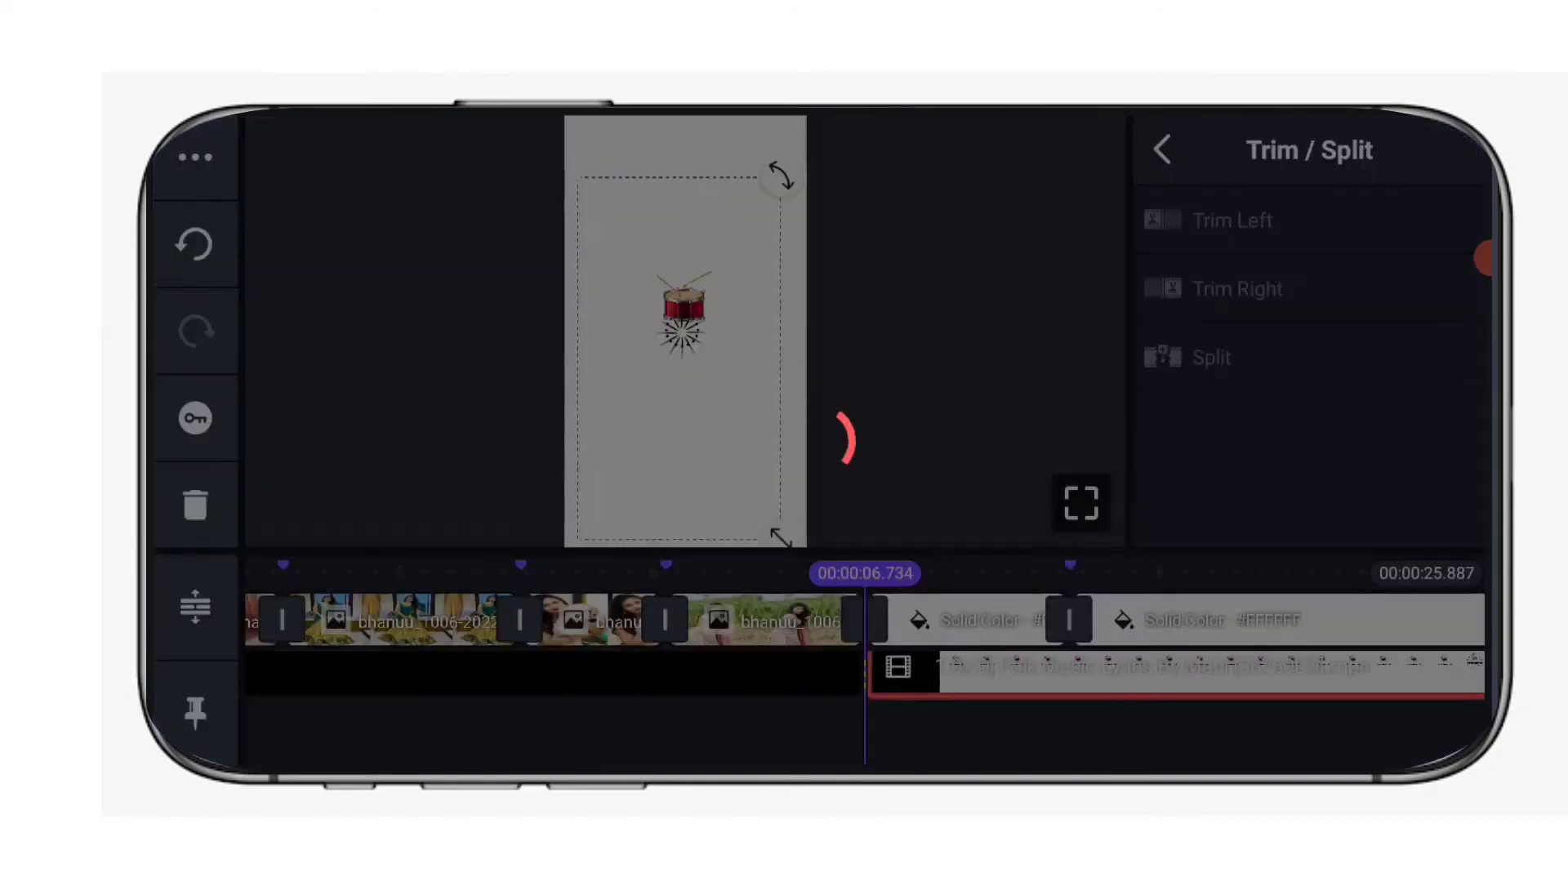
pyautogui.moveTo(1274, 719); pyautogui.dragTo(1018, 728)
pyautogui.moveTo(1158, 720); pyautogui.dragTo(1042, 725)
pyautogui.click(962, 636)
pyautogui.click(962, 635)
pyautogui.moveTo(759, 667); pyautogui.dragTo(656, 678)
# Split the lyrics layer again at 11.154 seconds.
pyautogui.click(1082, 740)
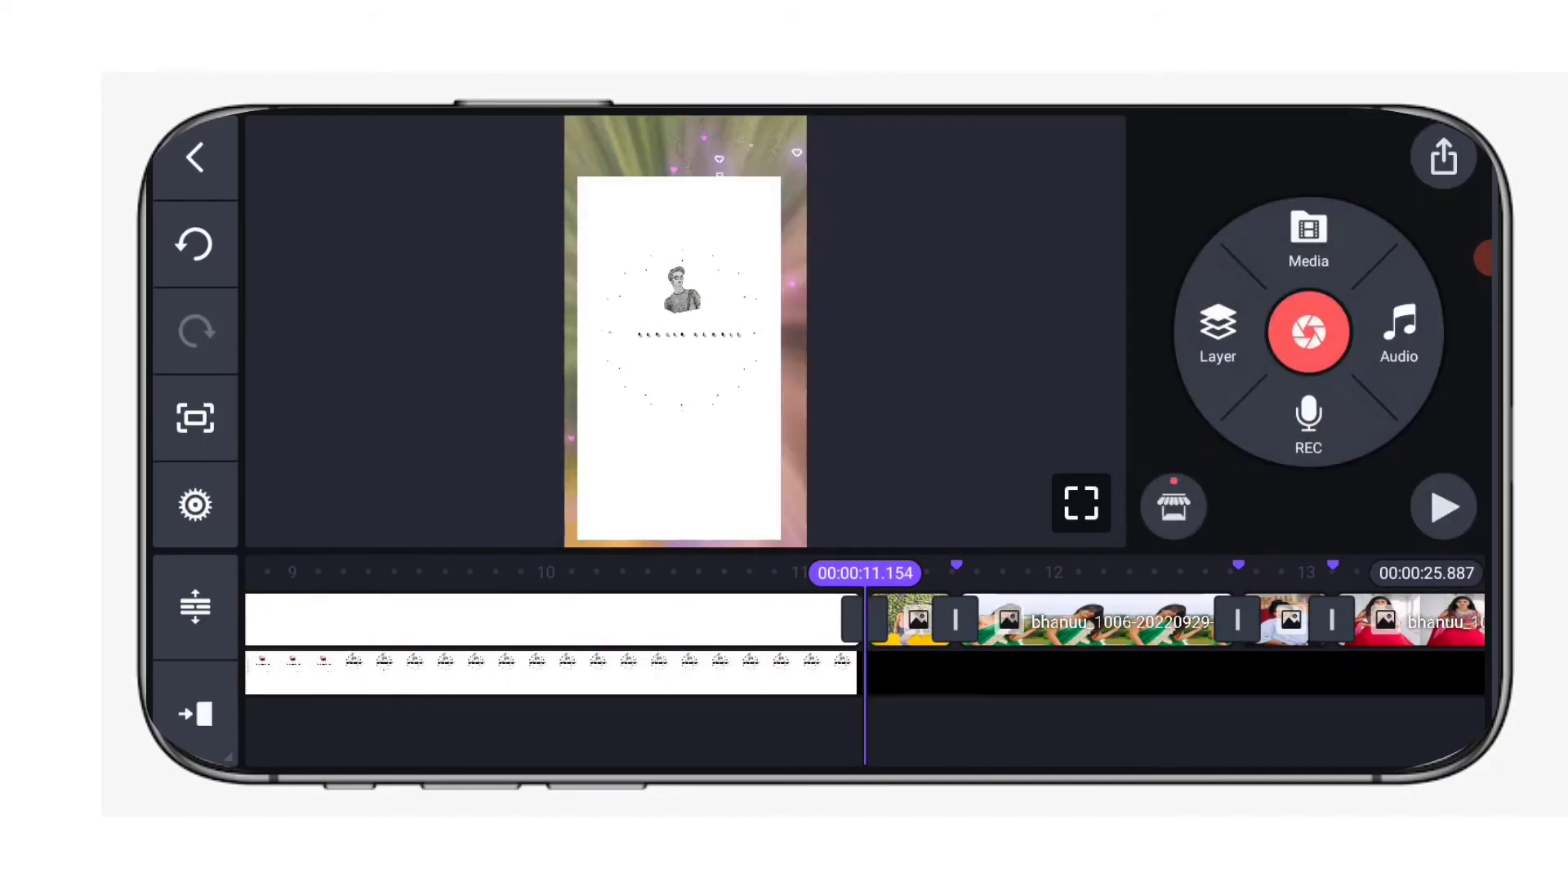
pyautogui.click(1003, 677)
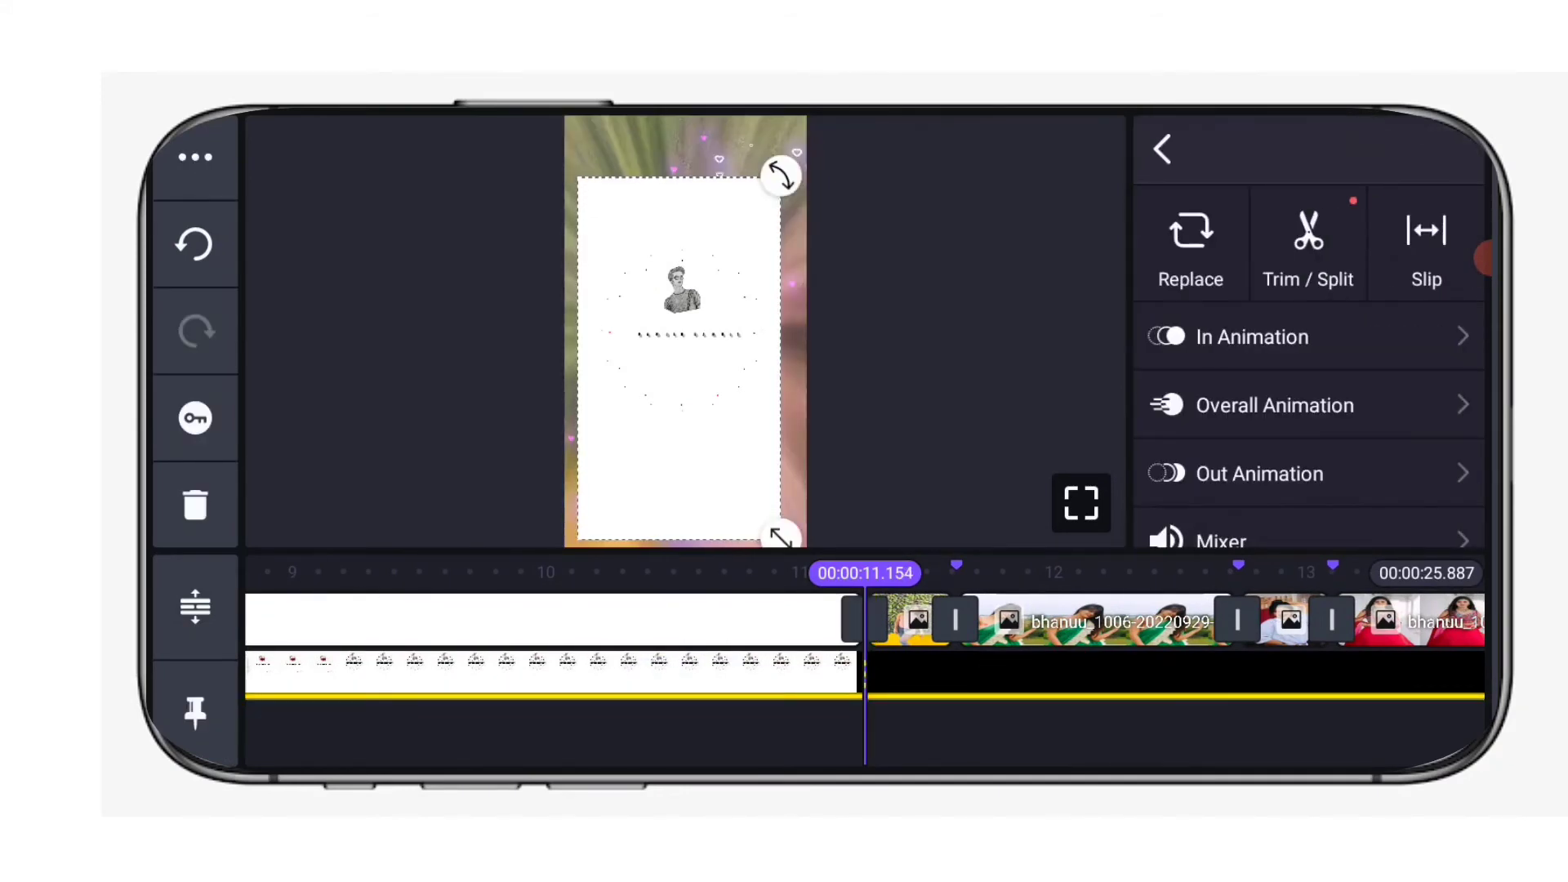
pyautogui.click(1308, 245)
pyautogui.click(1326, 353)
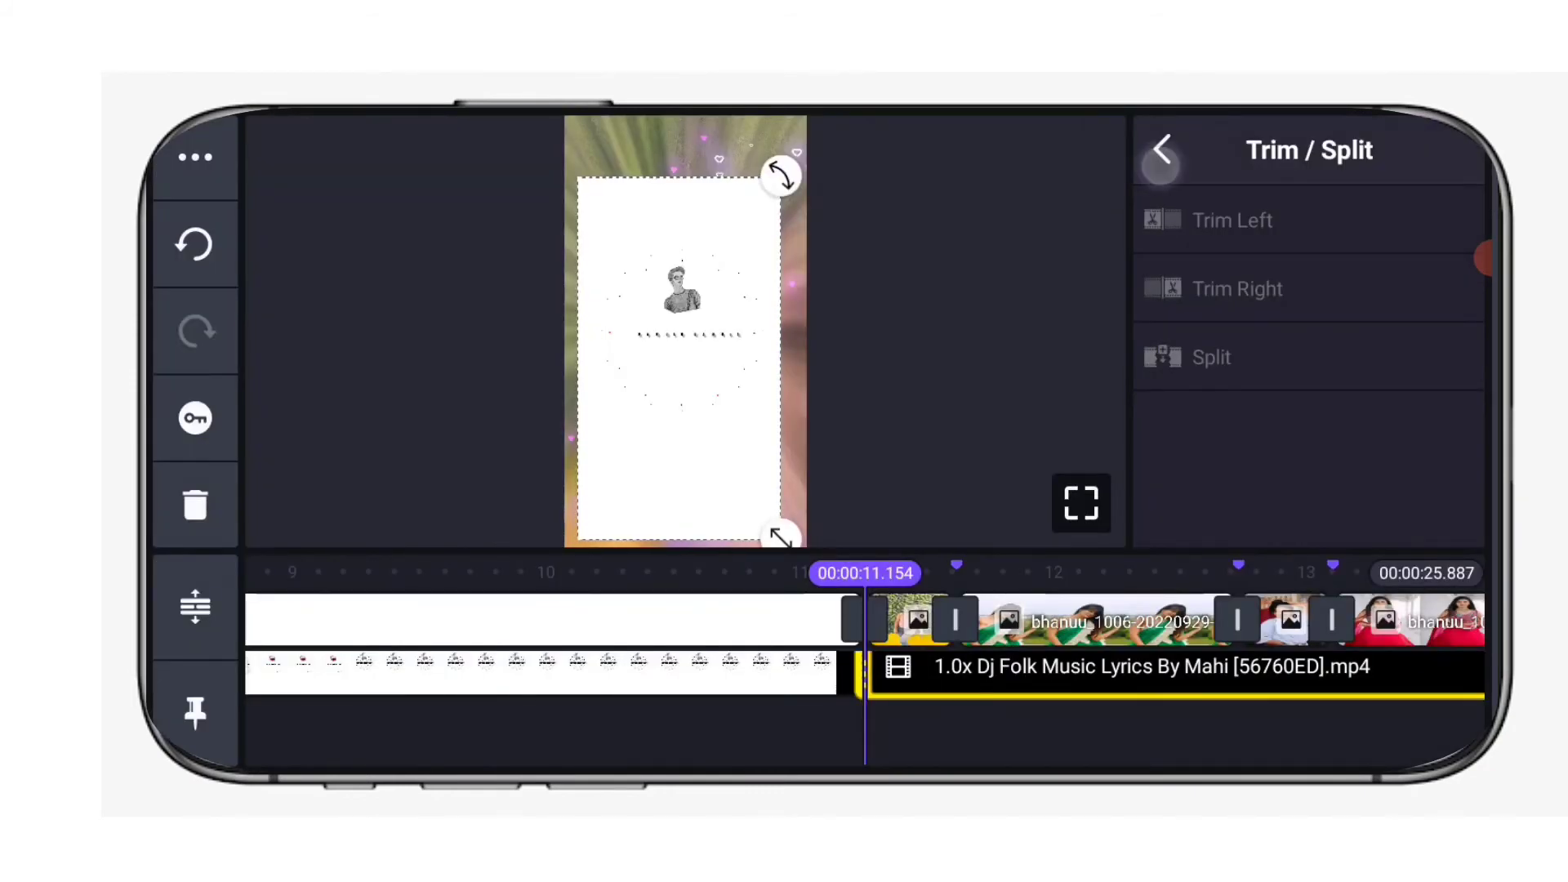
pyautogui.click(1161, 153)
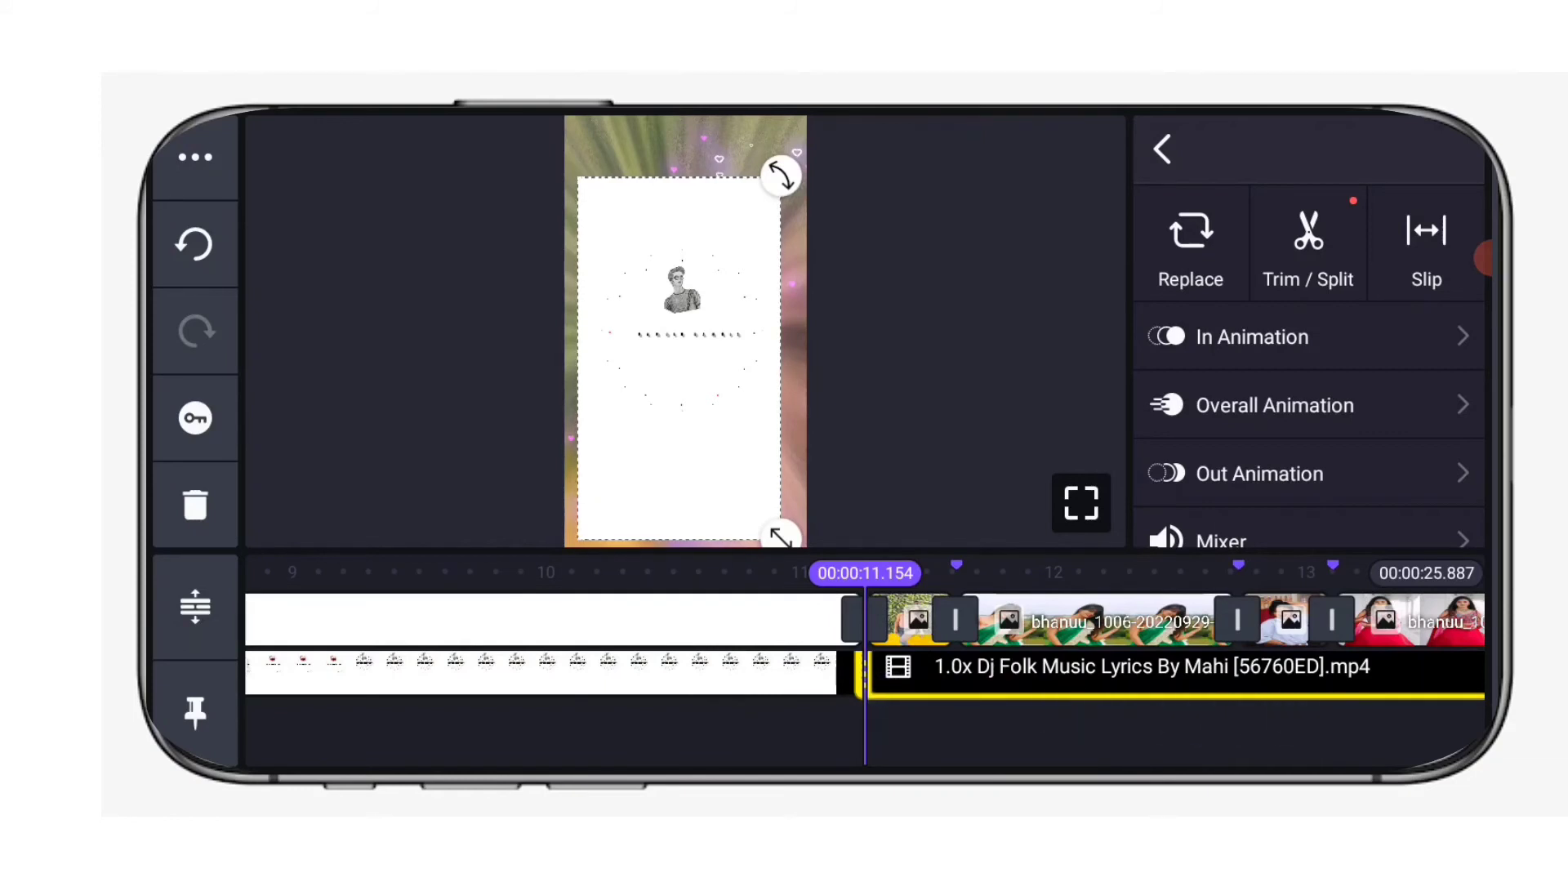
# Extract the audio from the black leading piece of the lyrics layer.
pyautogui.click(1149, 734)
pyautogui.moveTo(650, 690); pyautogui.dragTo(997, 703)
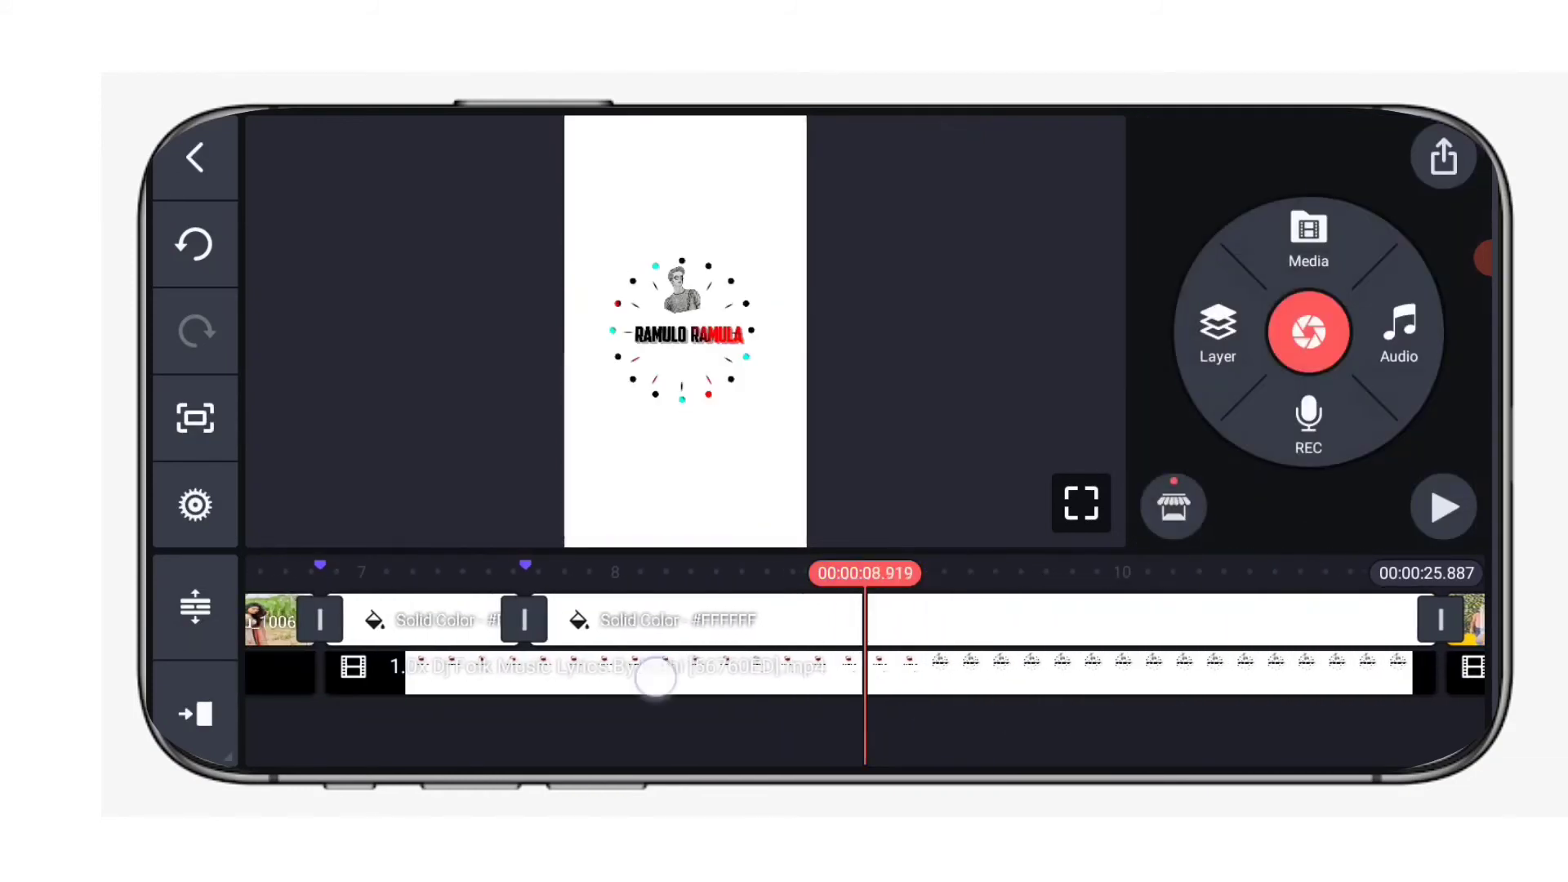
pyautogui.moveTo(656, 678); pyautogui.dragTo(1083, 662)
pyautogui.click(610, 693)
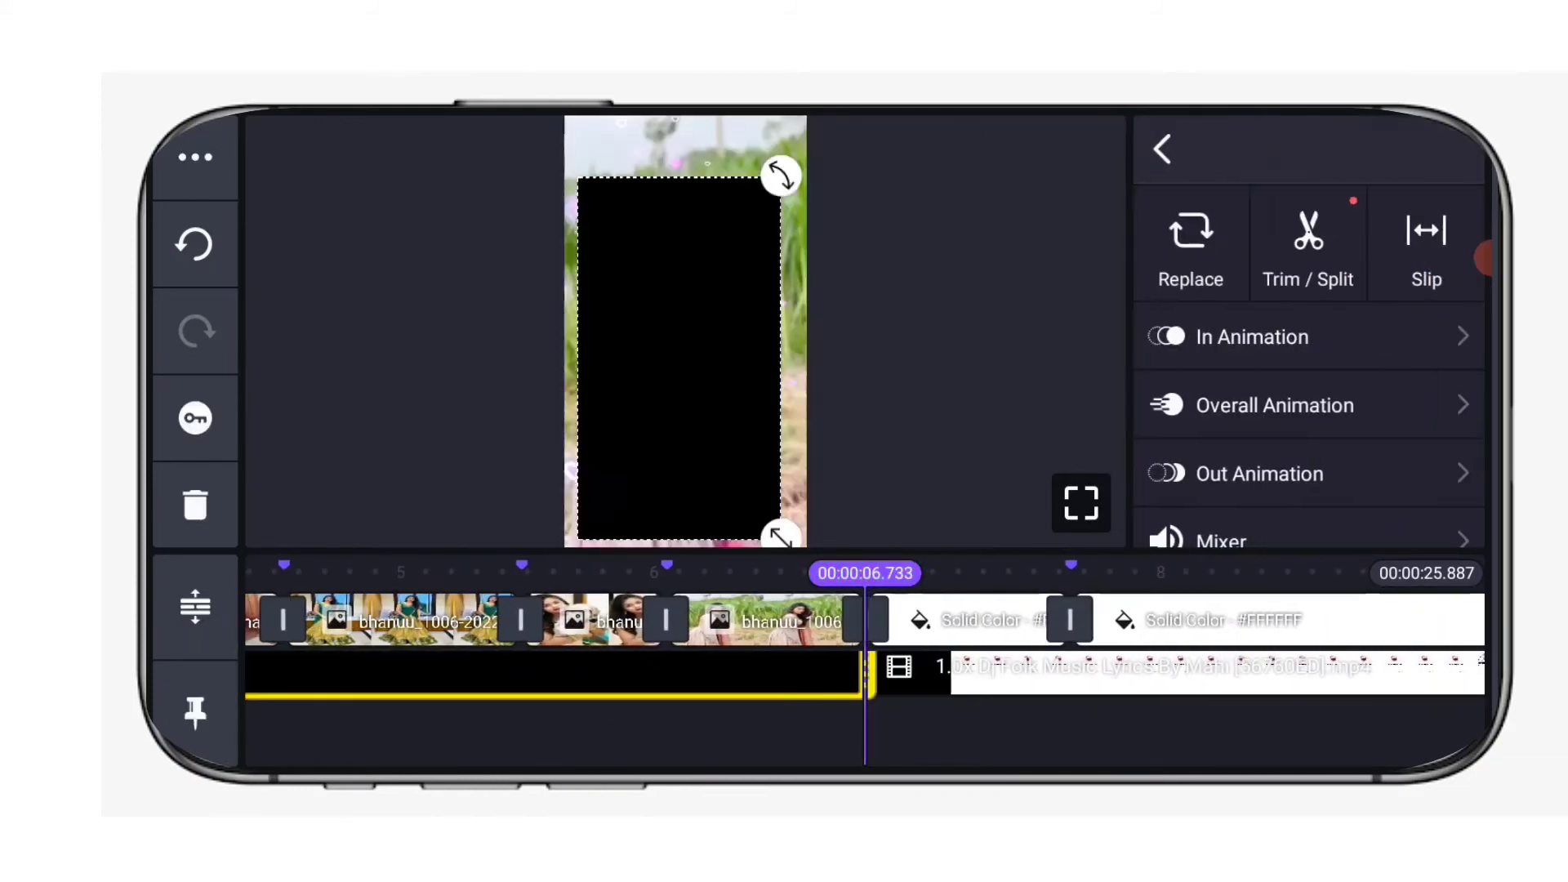
pyautogui.moveTo(1445, 491); pyautogui.dragTo(1445, 353)
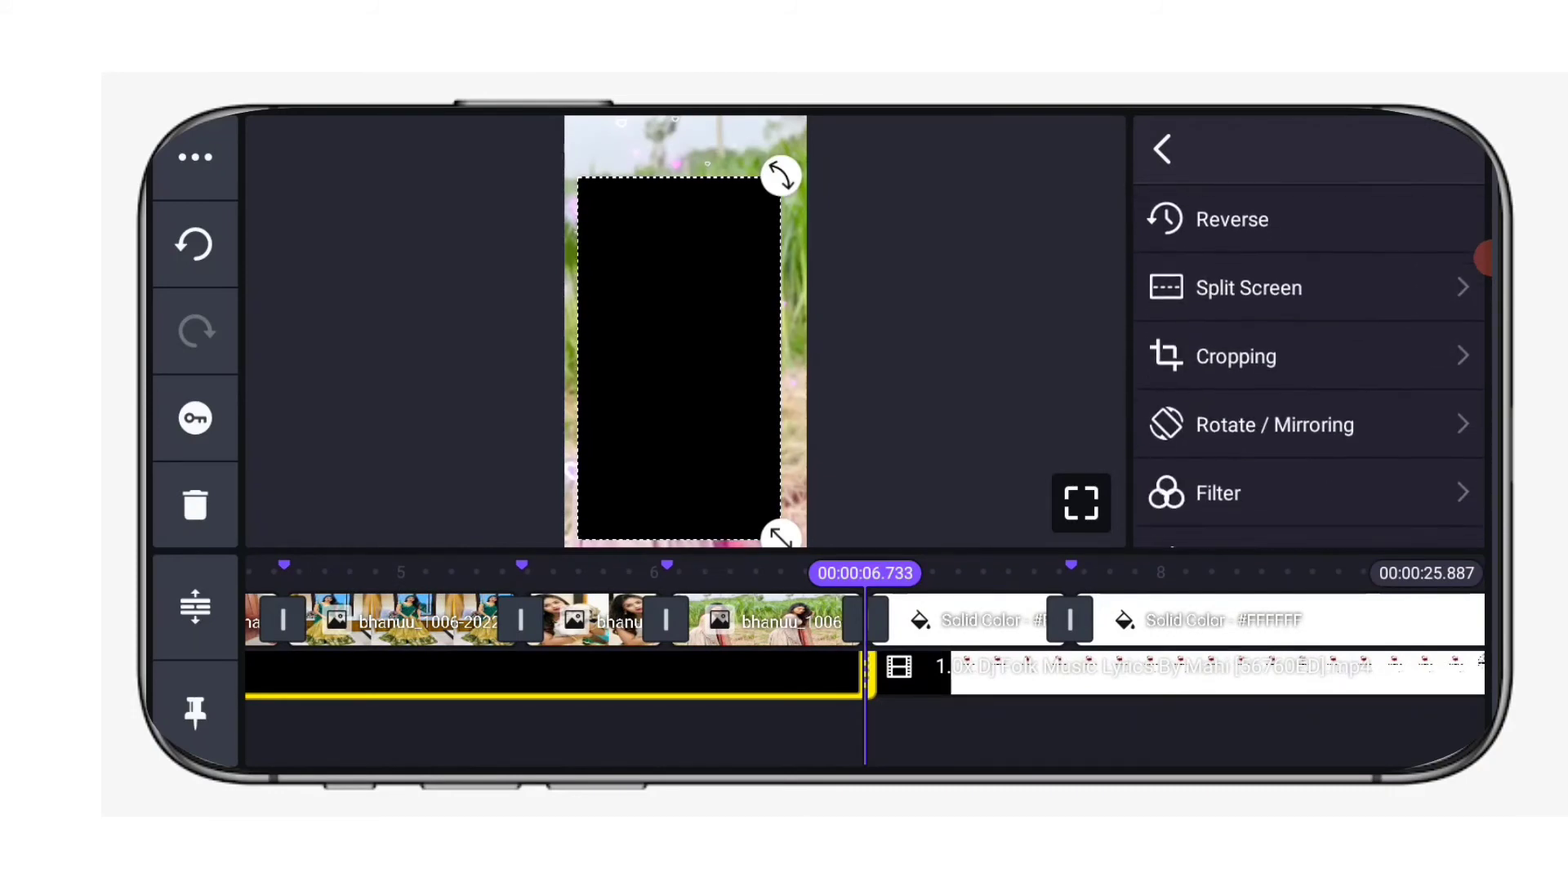
pyautogui.moveTo(1446, 489); pyautogui.dragTo(1447, 350)
pyautogui.moveTo(1413, 455); pyautogui.dragTo(1413, 307)
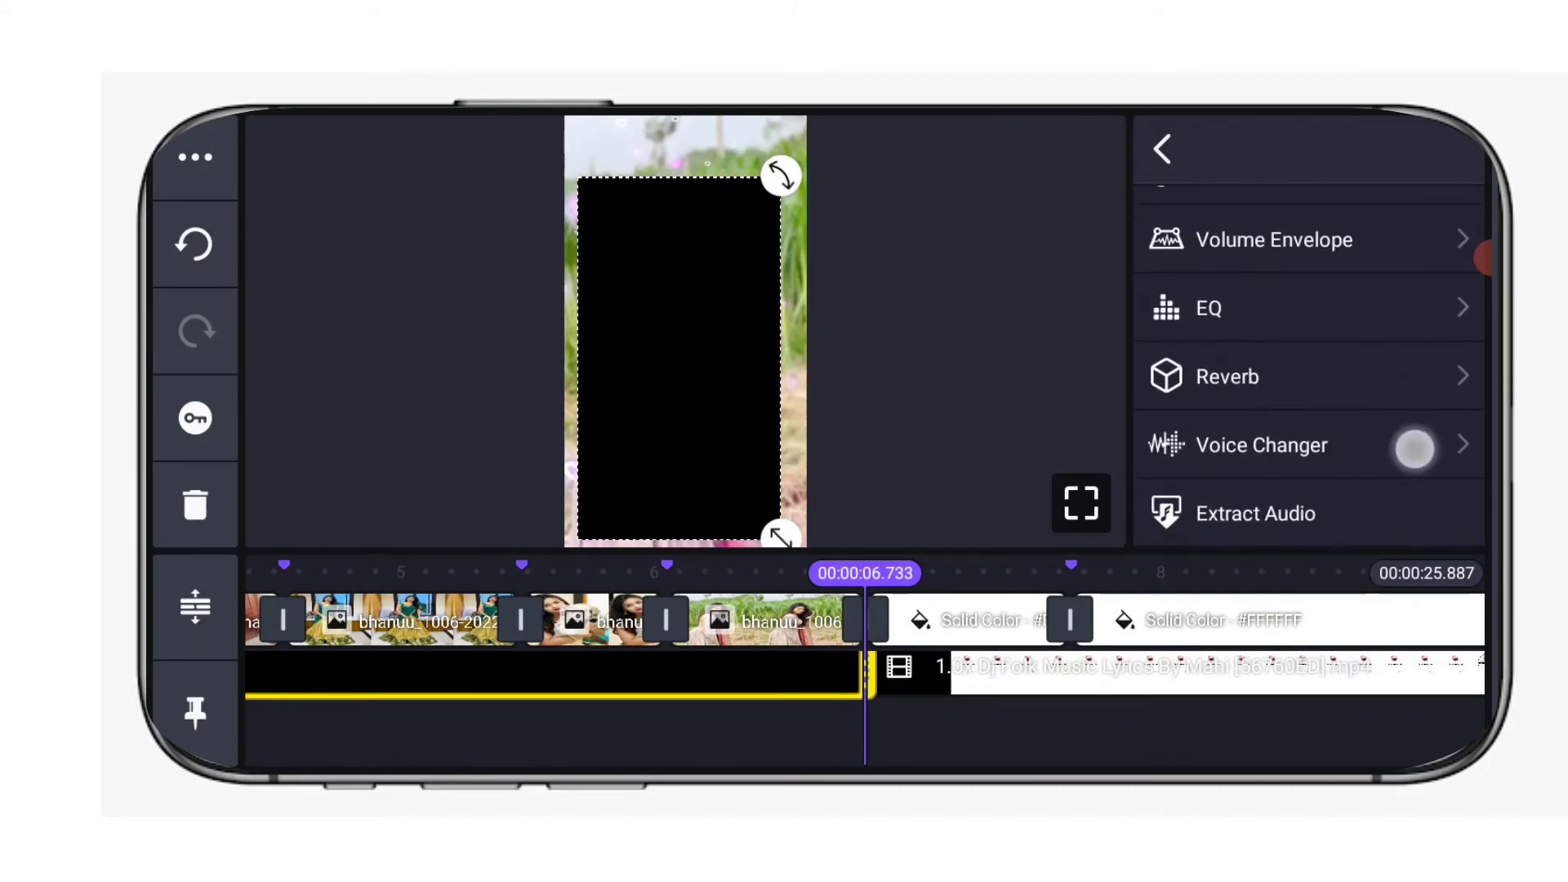
pyautogui.moveTo(1418, 427); pyautogui.dragTo(1440, 376)
pyautogui.click(1256, 435)
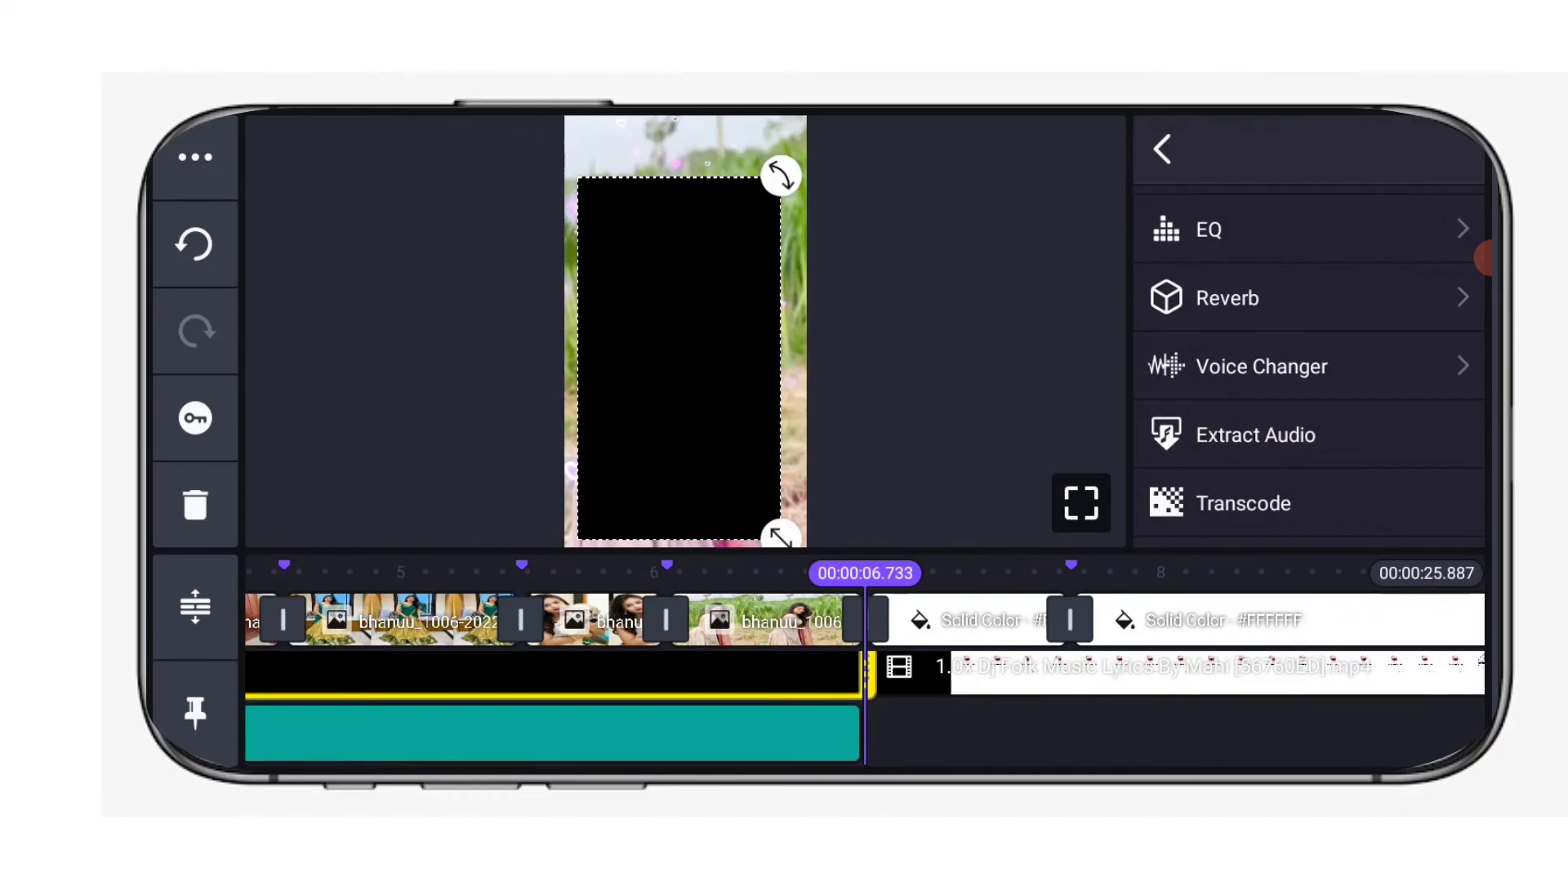
# Delete the black leading lyrics video piece, leaving its extracted audio.
pyautogui.moveTo(1114, 725); pyautogui.dragTo(1306, 728)
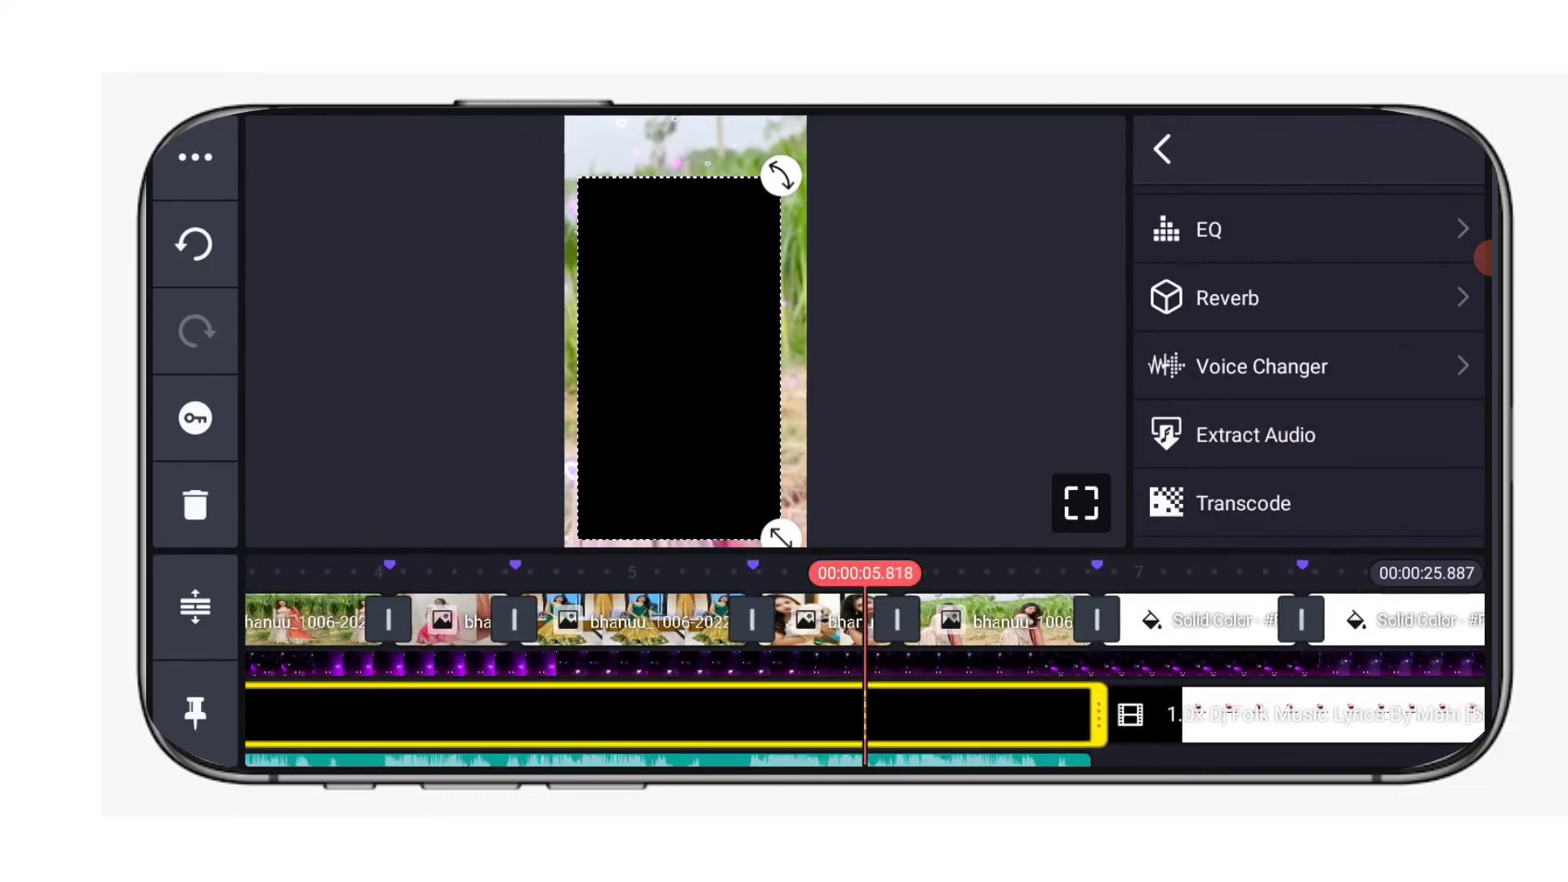
pyautogui.click(1161, 149)
pyautogui.click(690, 708)
pyautogui.click(196, 506)
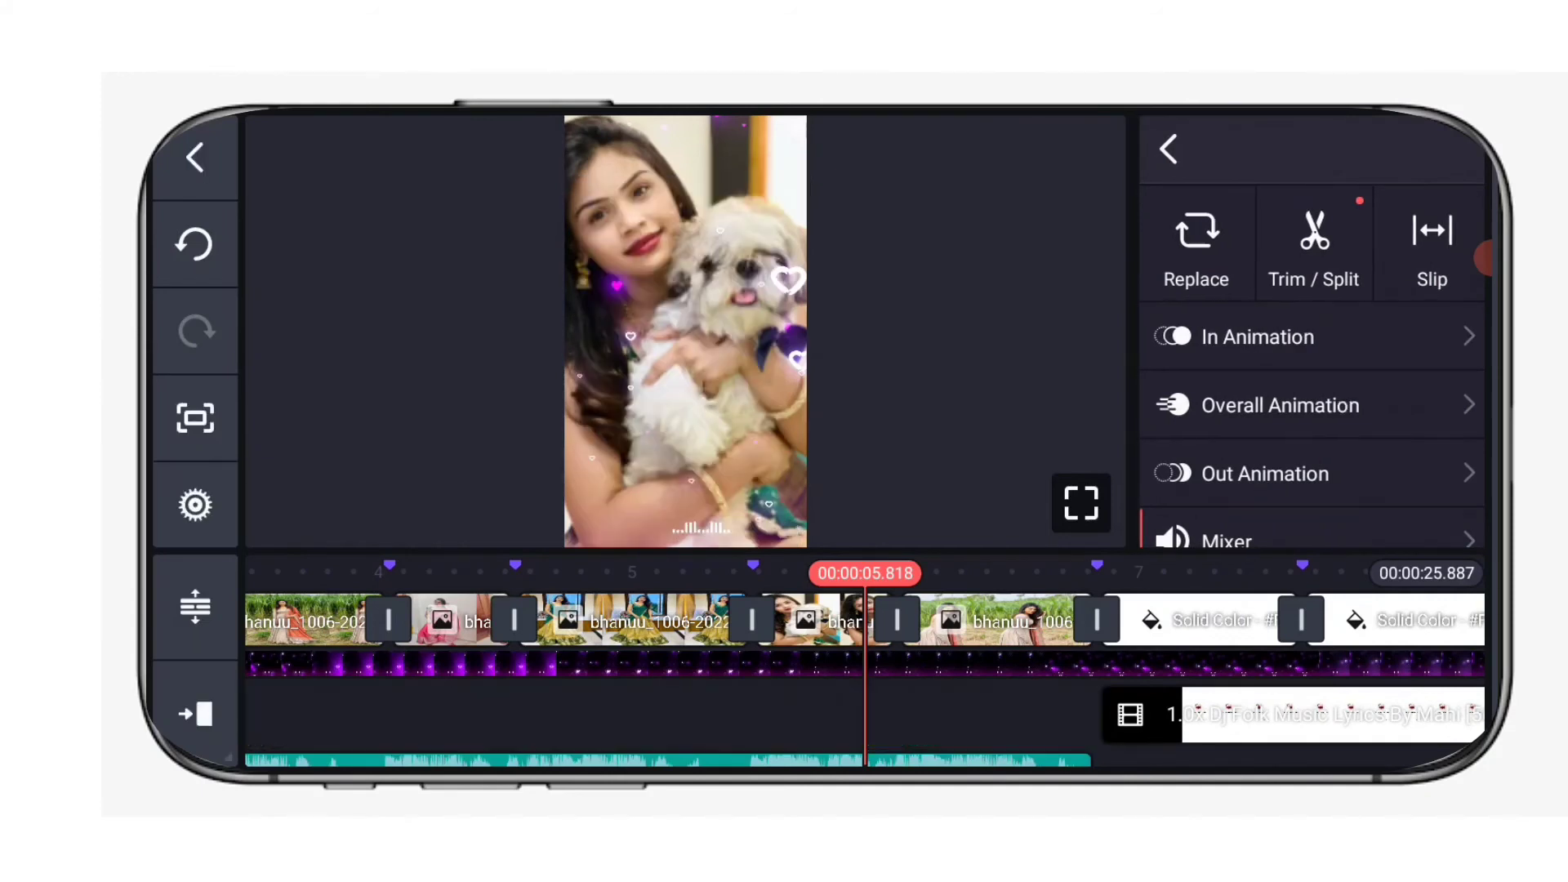
pyautogui.moveTo(850, 696); pyautogui.dragTo(301, 659)
pyautogui.moveTo(690, 634); pyautogui.dragTo(367, 649)
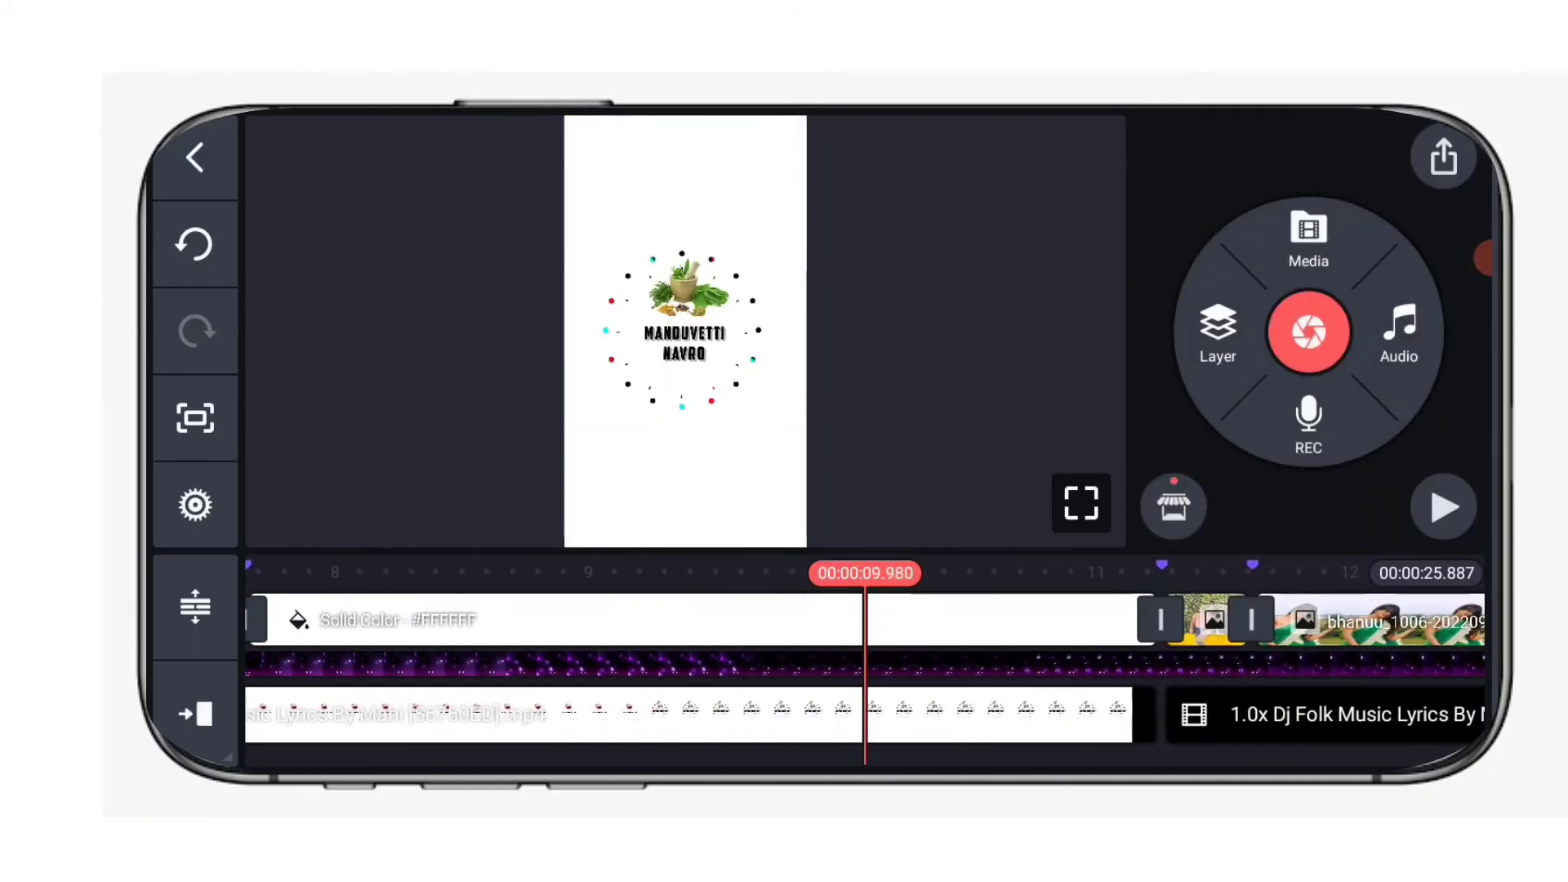
pyautogui.moveTo(700, 675); pyautogui.dragTo(509, 672)
# Extract the lyrics video's audio onto its own track and delete the video layer.
pyautogui.click(1166, 710)
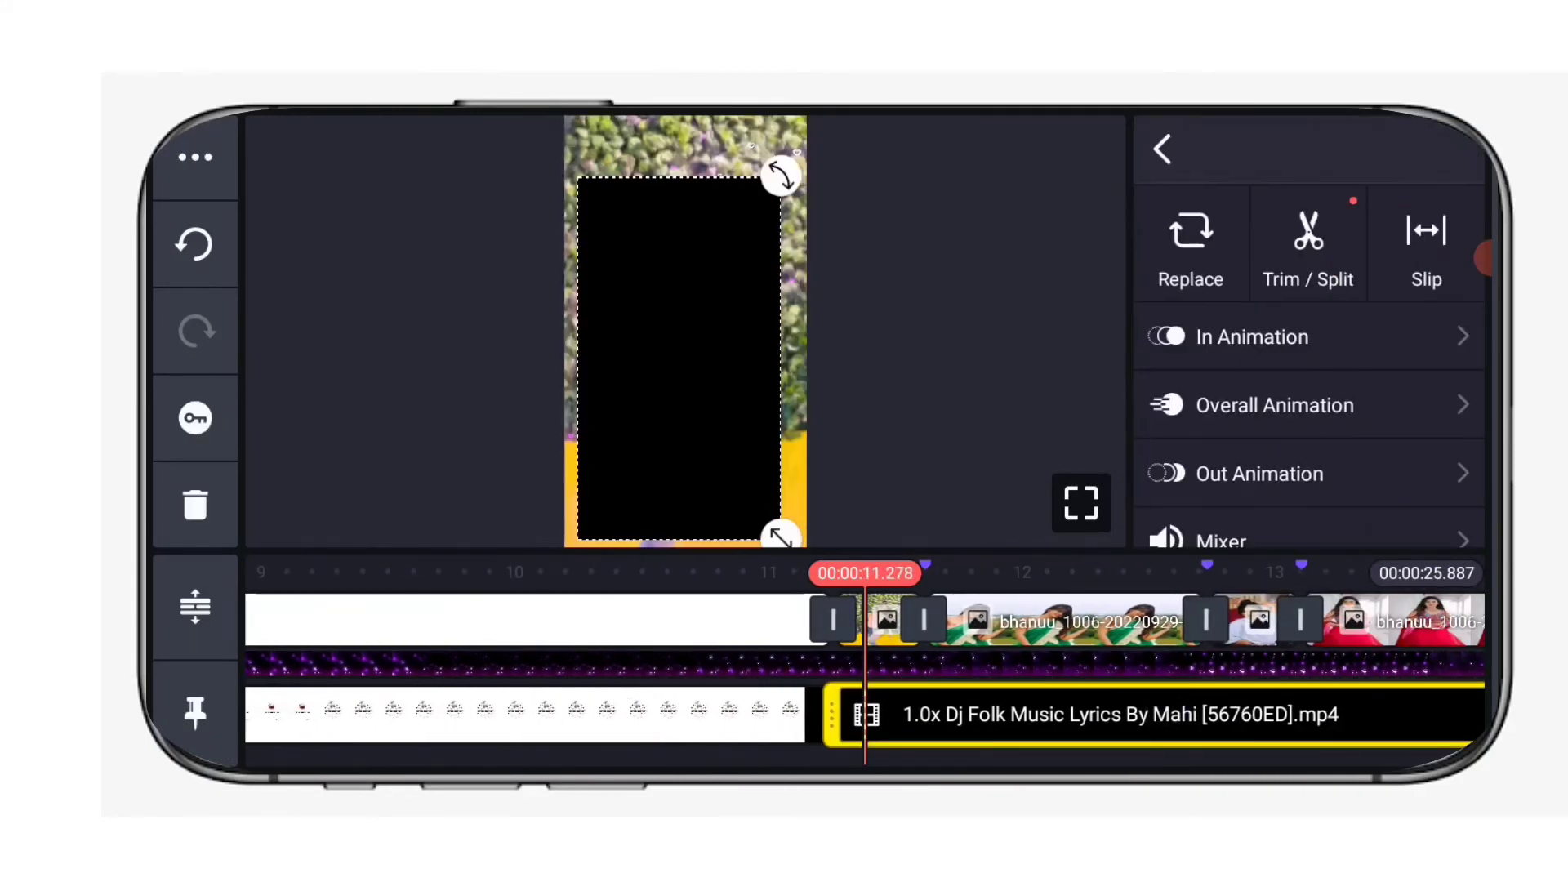
pyautogui.scroll(-5, 1311, 367)
pyautogui.scroll(-3, 1312, 369)
pyautogui.scroll(-3, 1409, 368)
pyautogui.scroll(-3, 1409, 368)
pyautogui.scroll(-1, 1408, 368)
pyautogui.click(1369, 387)
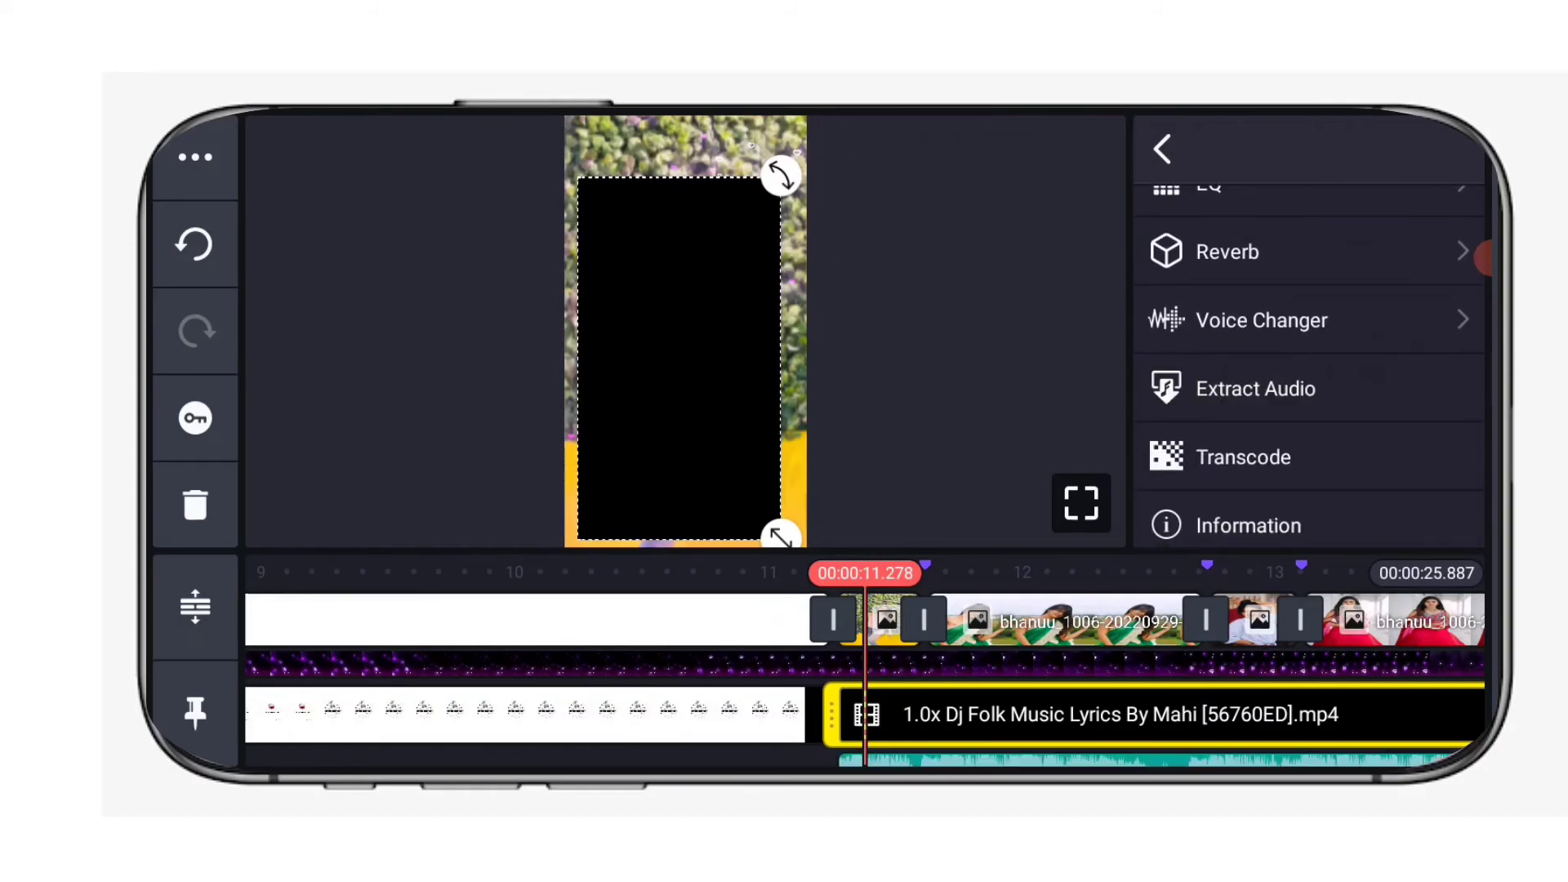
pyautogui.click(195, 509)
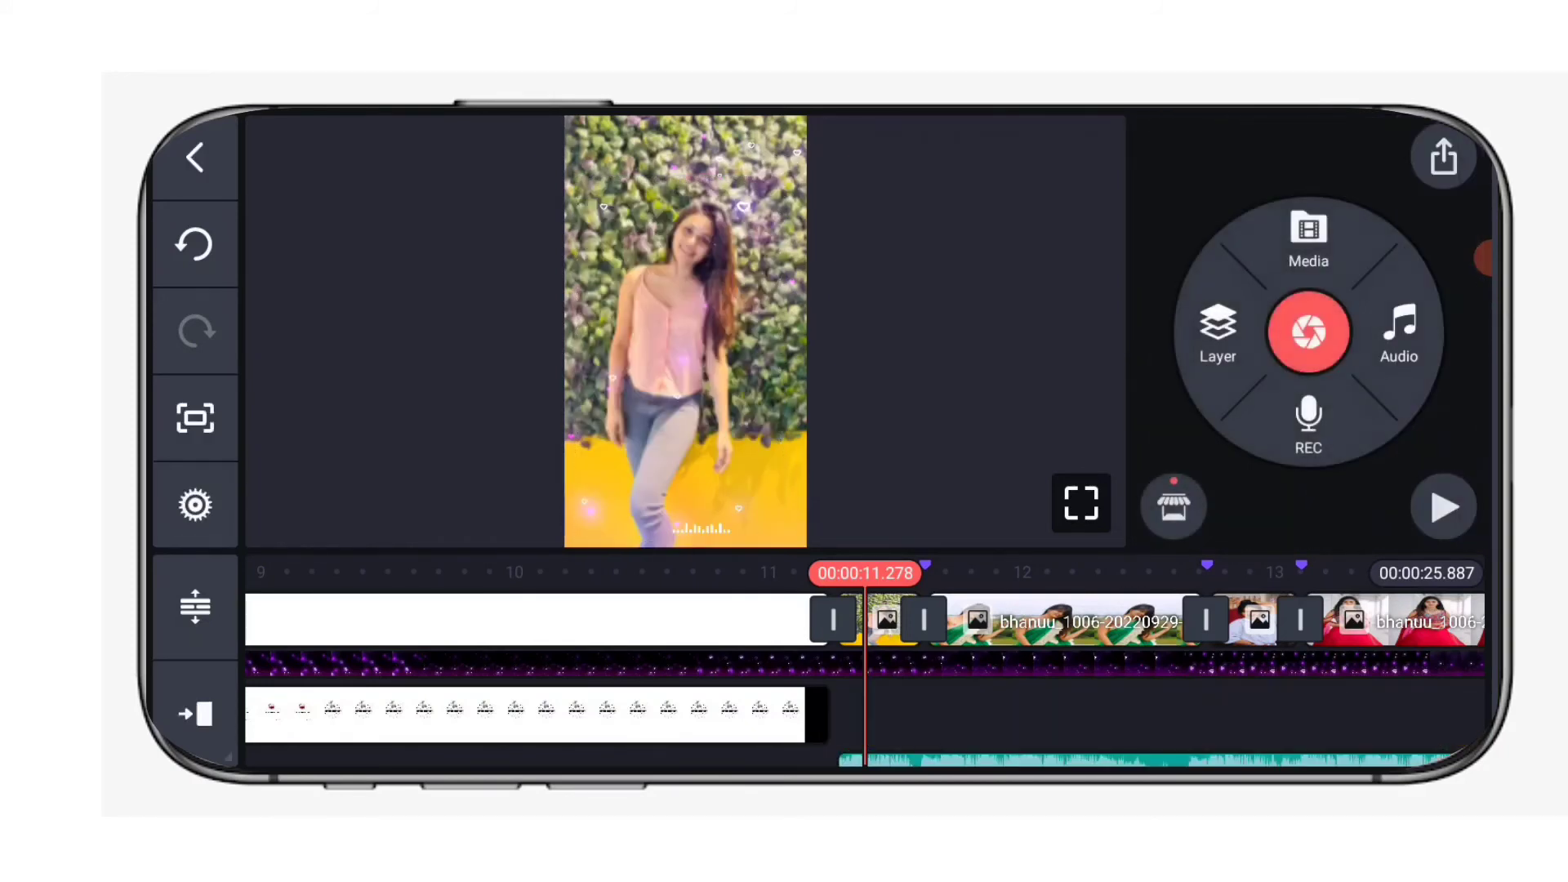
pyautogui.moveTo(857, 686); pyautogui.dragTo(444, 678)
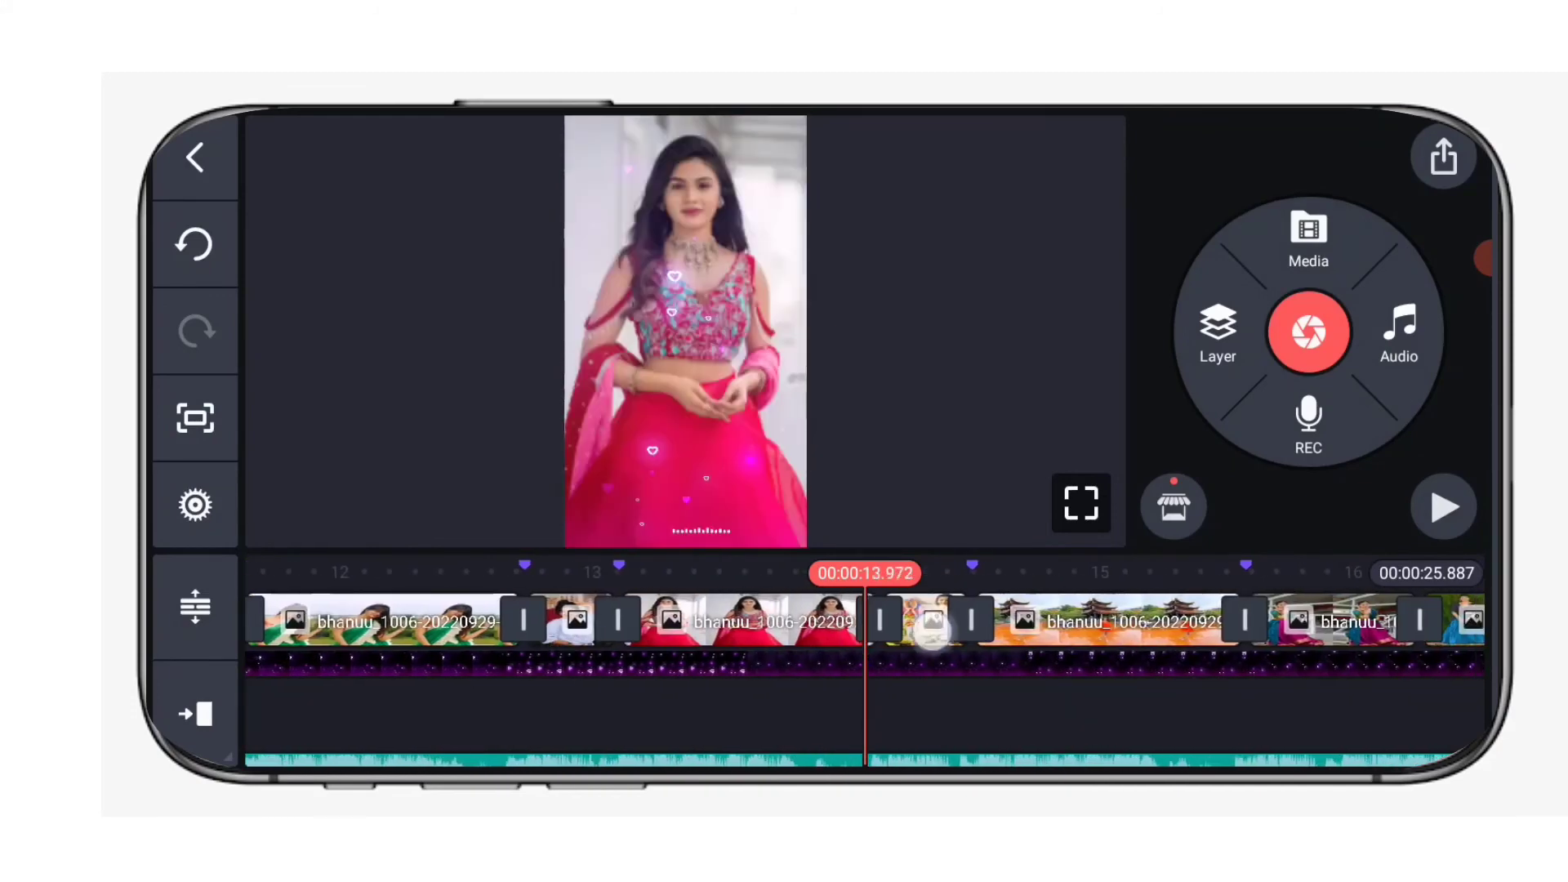
# Preview the slideshow from 0:00, then return to the start.
pyautogui.moveTo(1032, 650); pyautogui.dragTo(1409, 655)
pyautogui.moveTo(551, 687); pyautogui.dragTo(1348, 687)
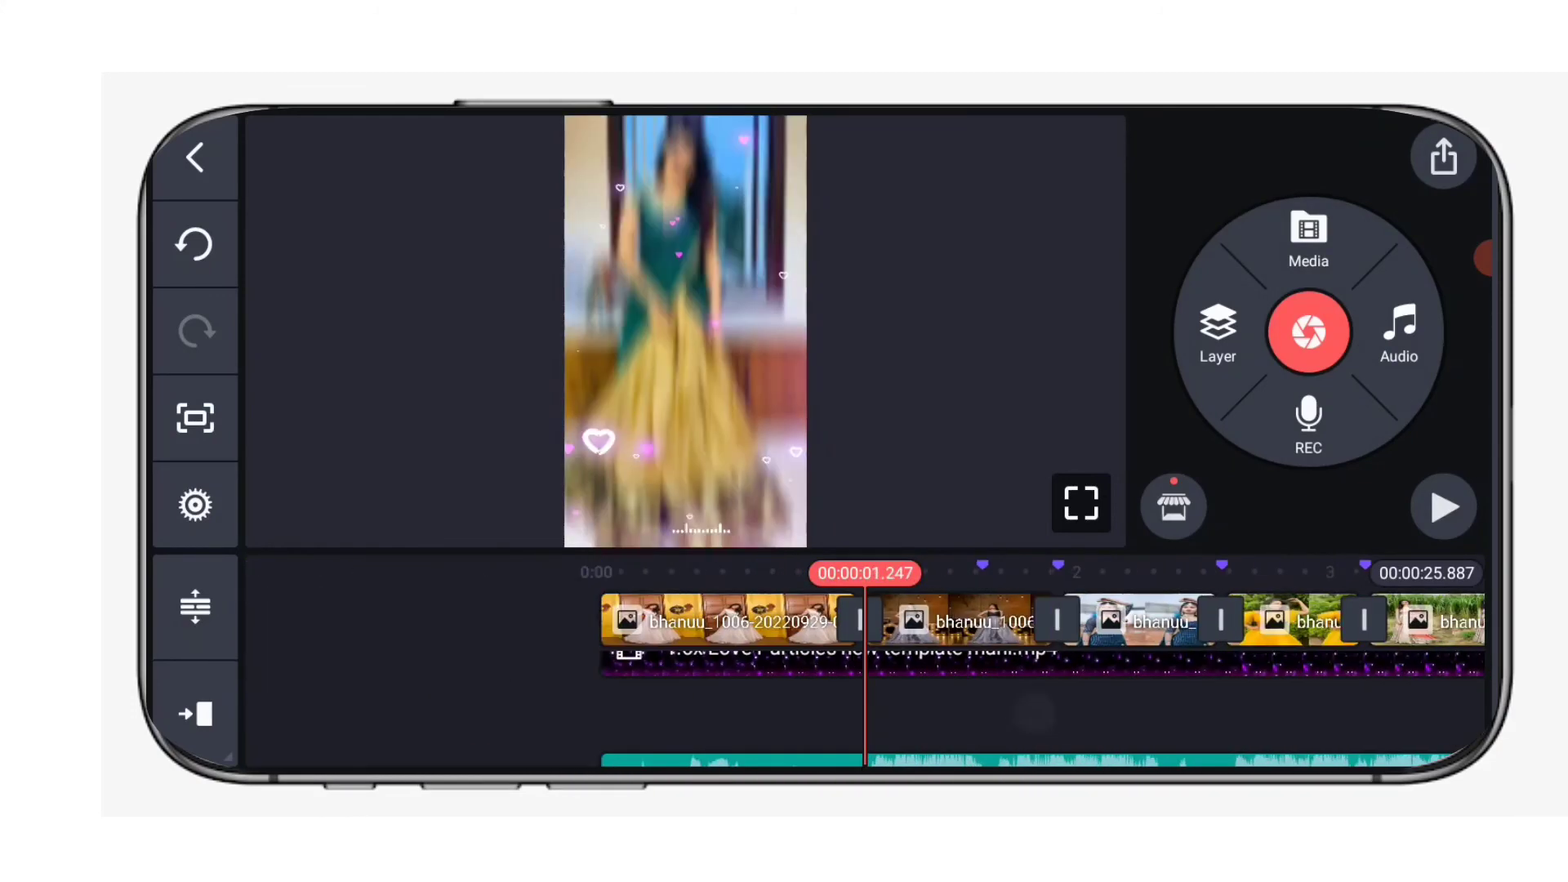
pyautogui.click(1444, 507)
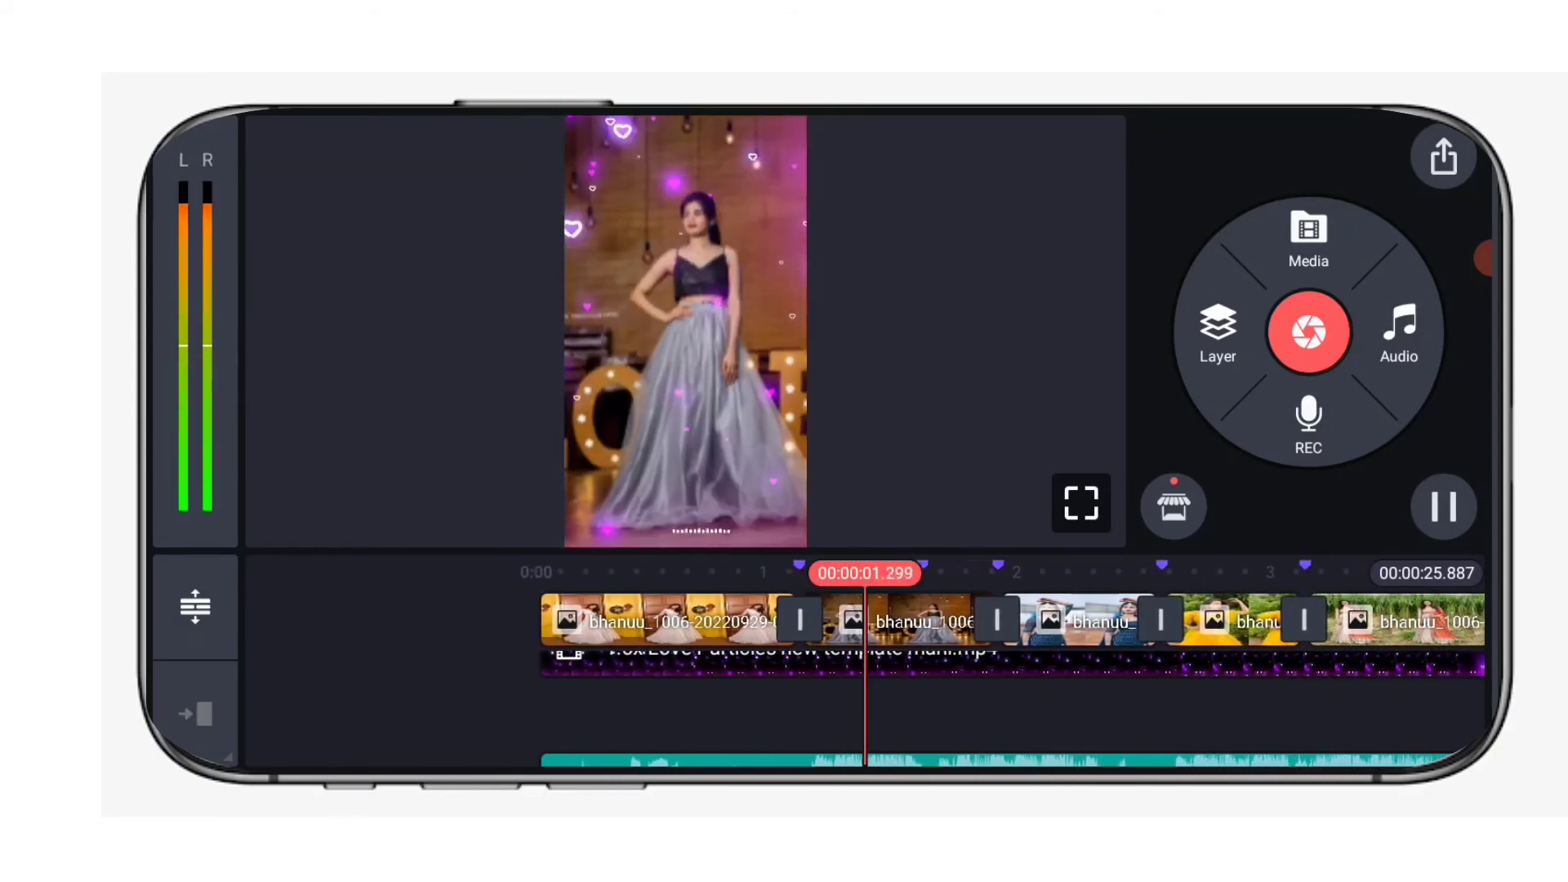
pyautogui.click(1443, 508)
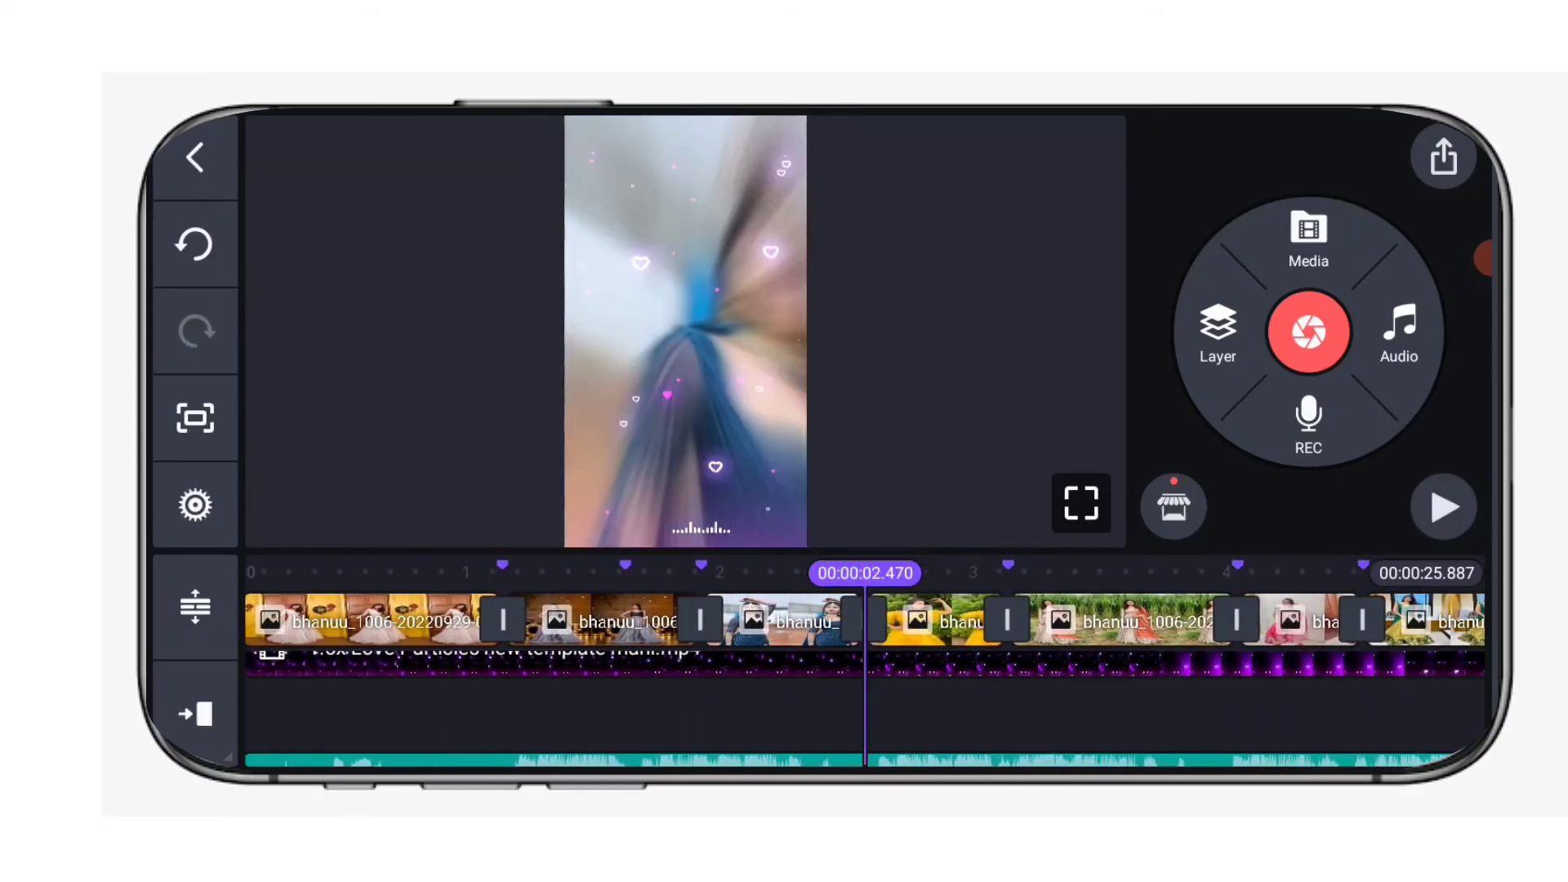
pyautogui.moveTo(1118, 684); pyautogui.dragTo(1347, 649)
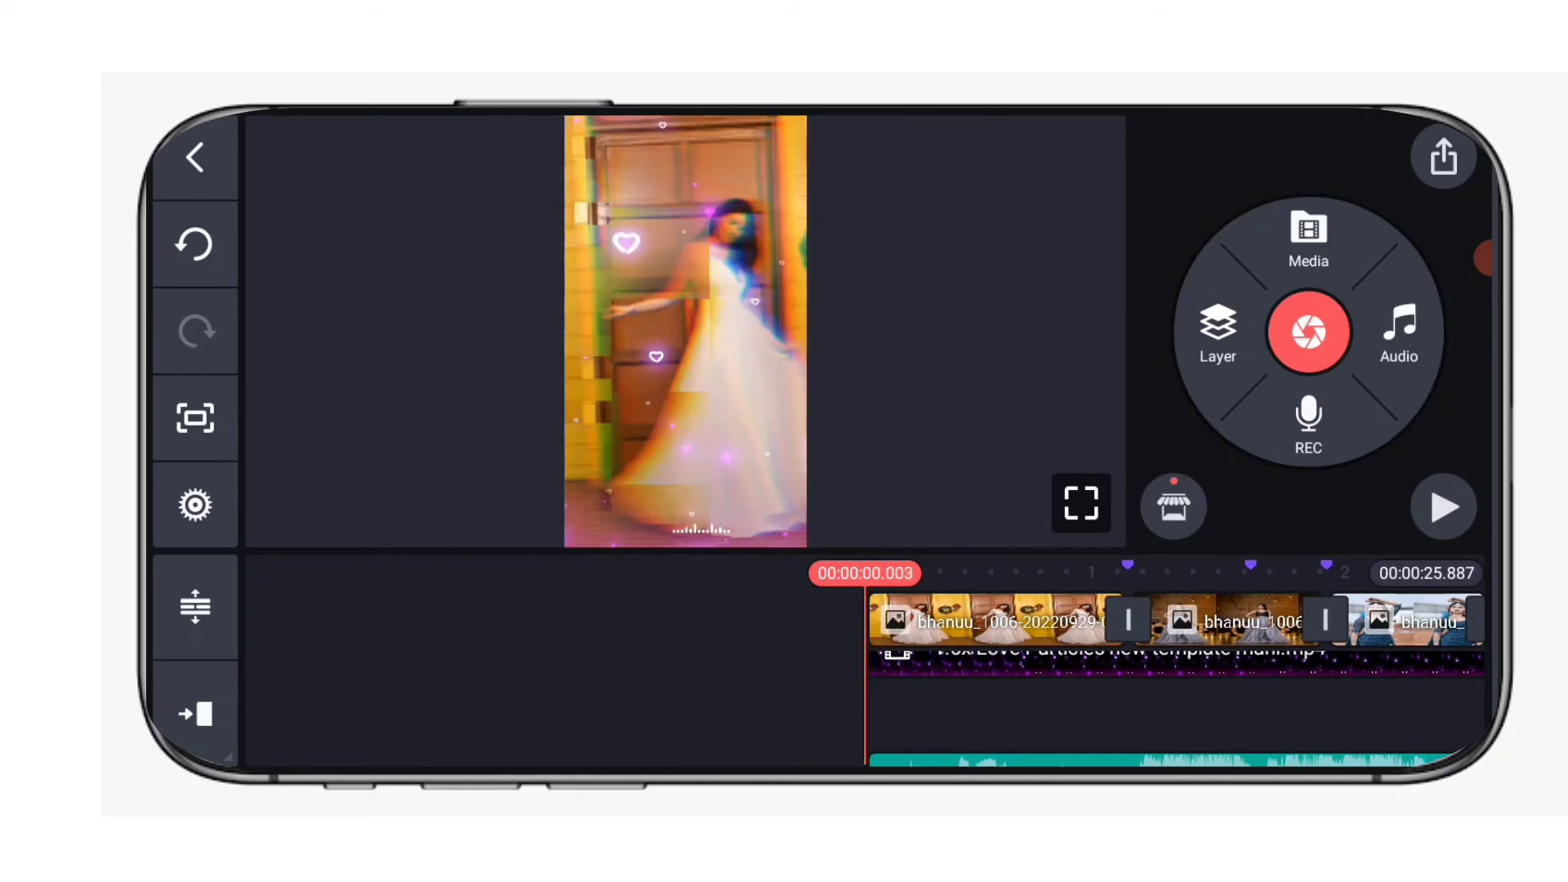
# Add the black gradient PNG from Browser as an image layer and enlarge it.
pyautogui.click(1218, 328)
pyautogui.click(1163, 206)
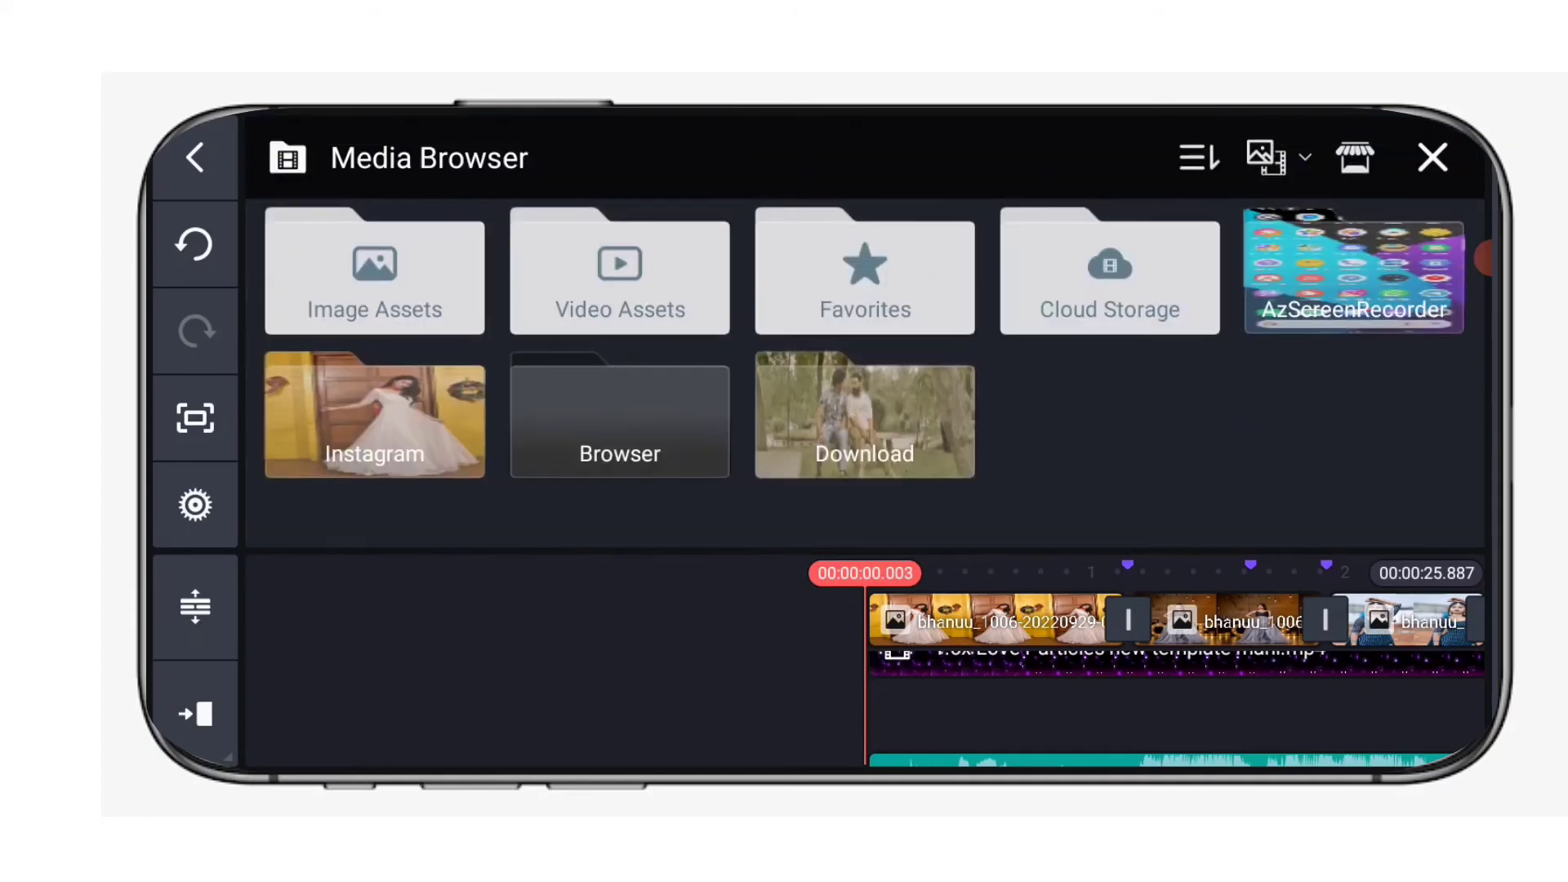
pyautogui.click(610, 394)
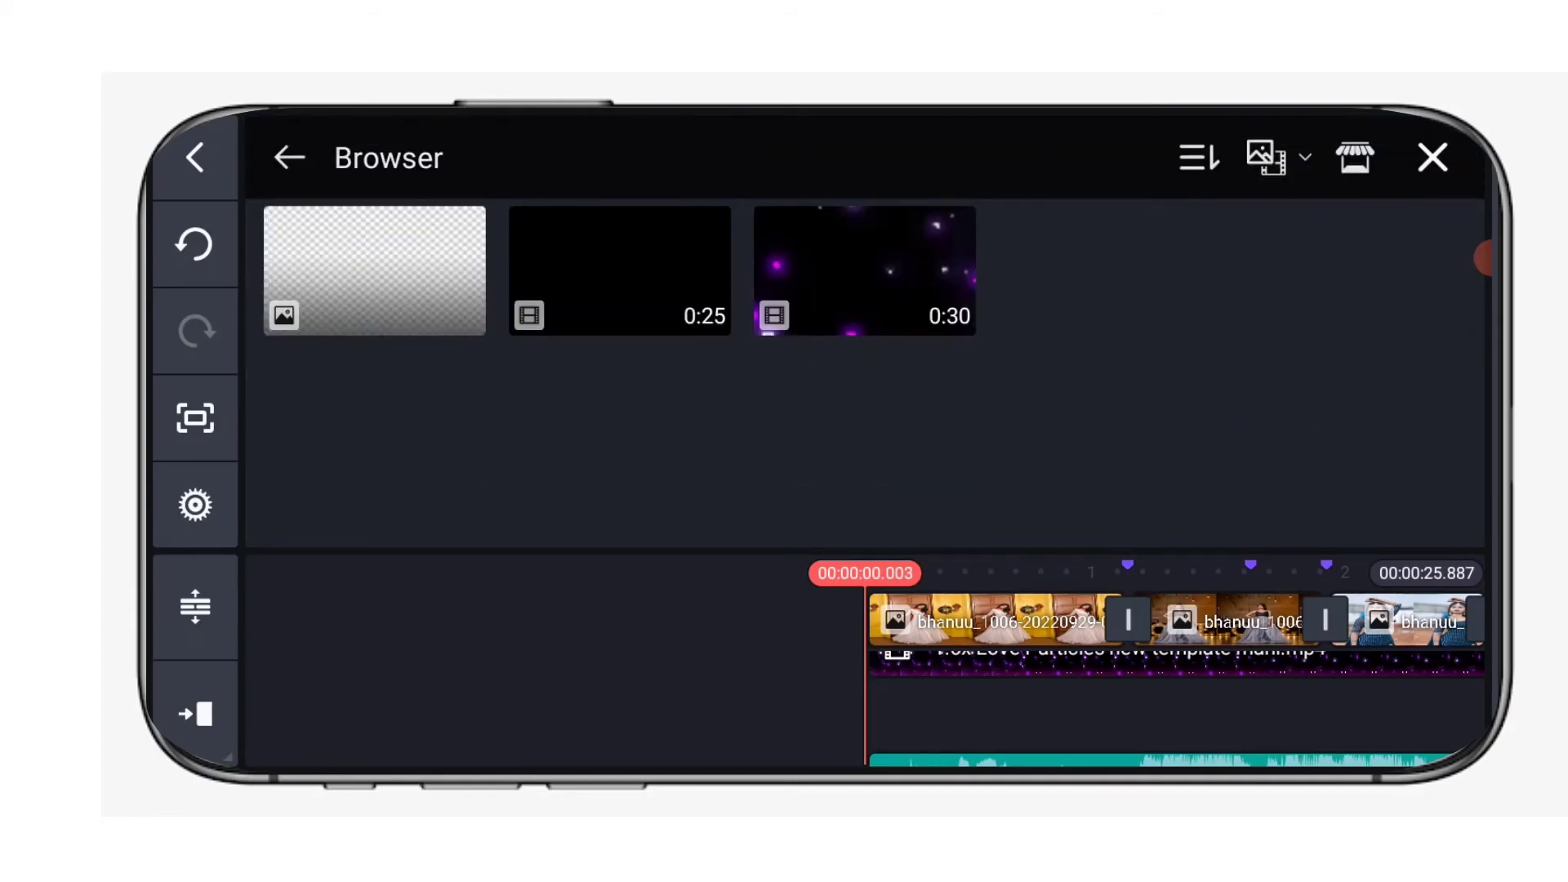
pyautogui.click(376, 299)
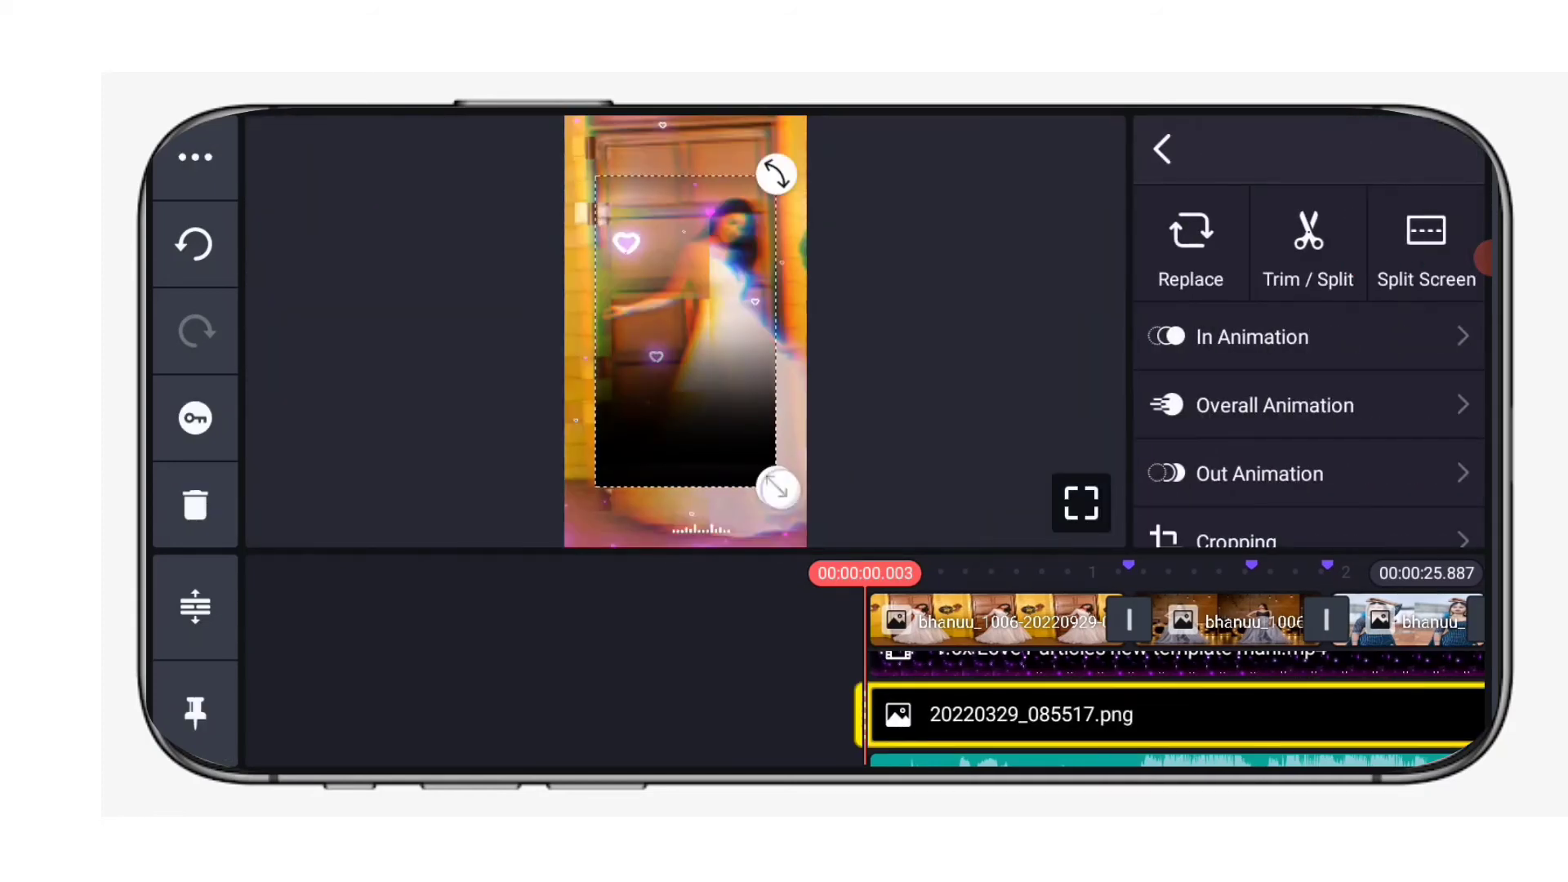
pyautogui.moveTo(776, 487); pyautogui.dragTo(785, 539)
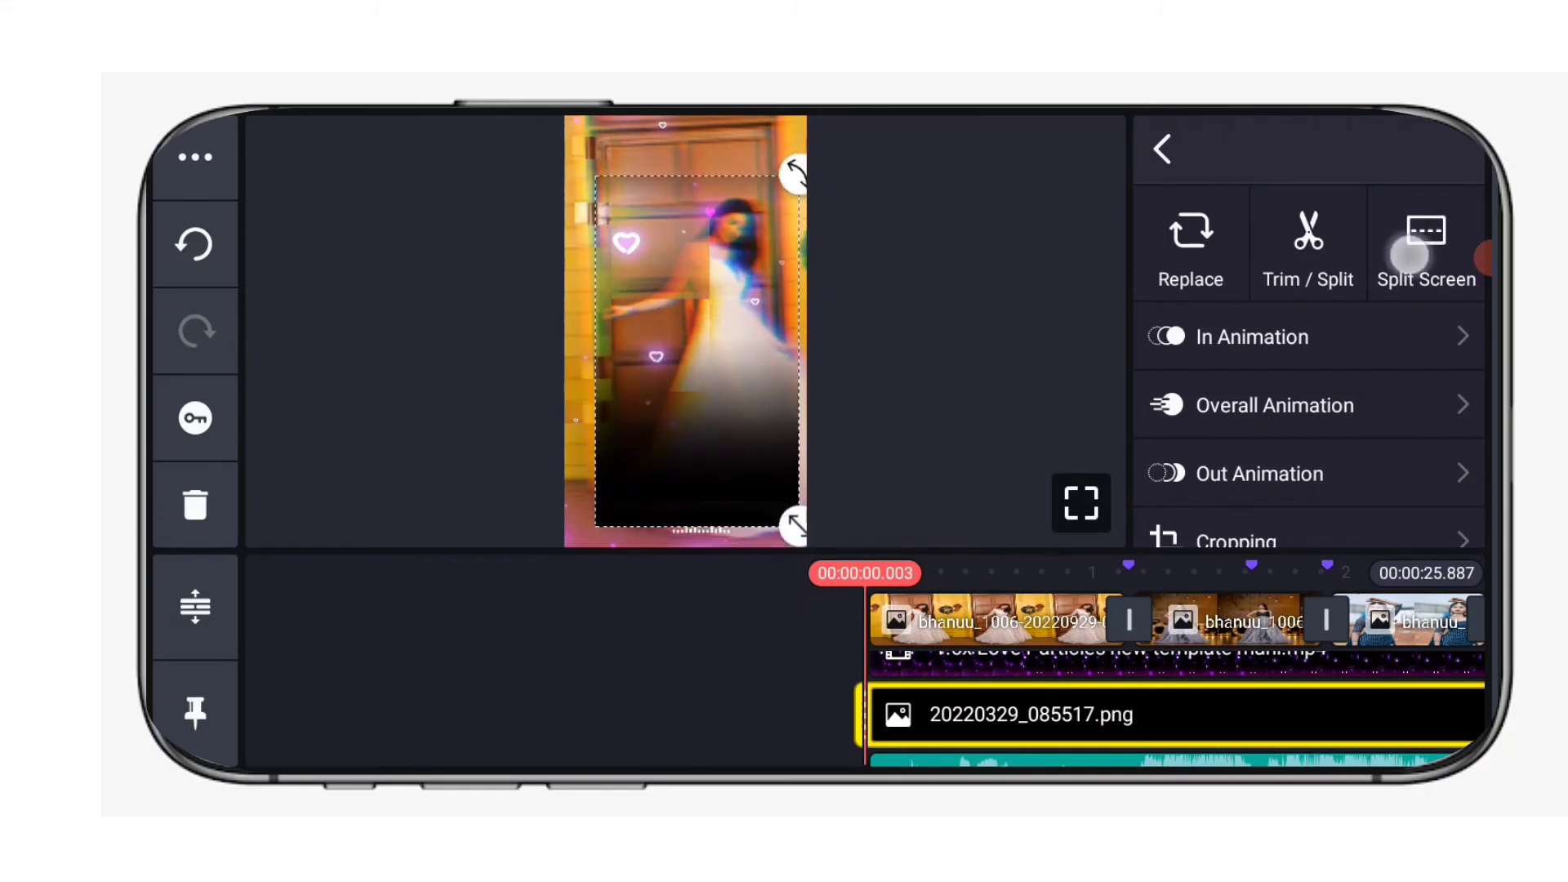
# Set the gradient layer to the full-frame split-screen layout.
pyautogui.click(1408, 254)
pyautogui.click(1377, 277)
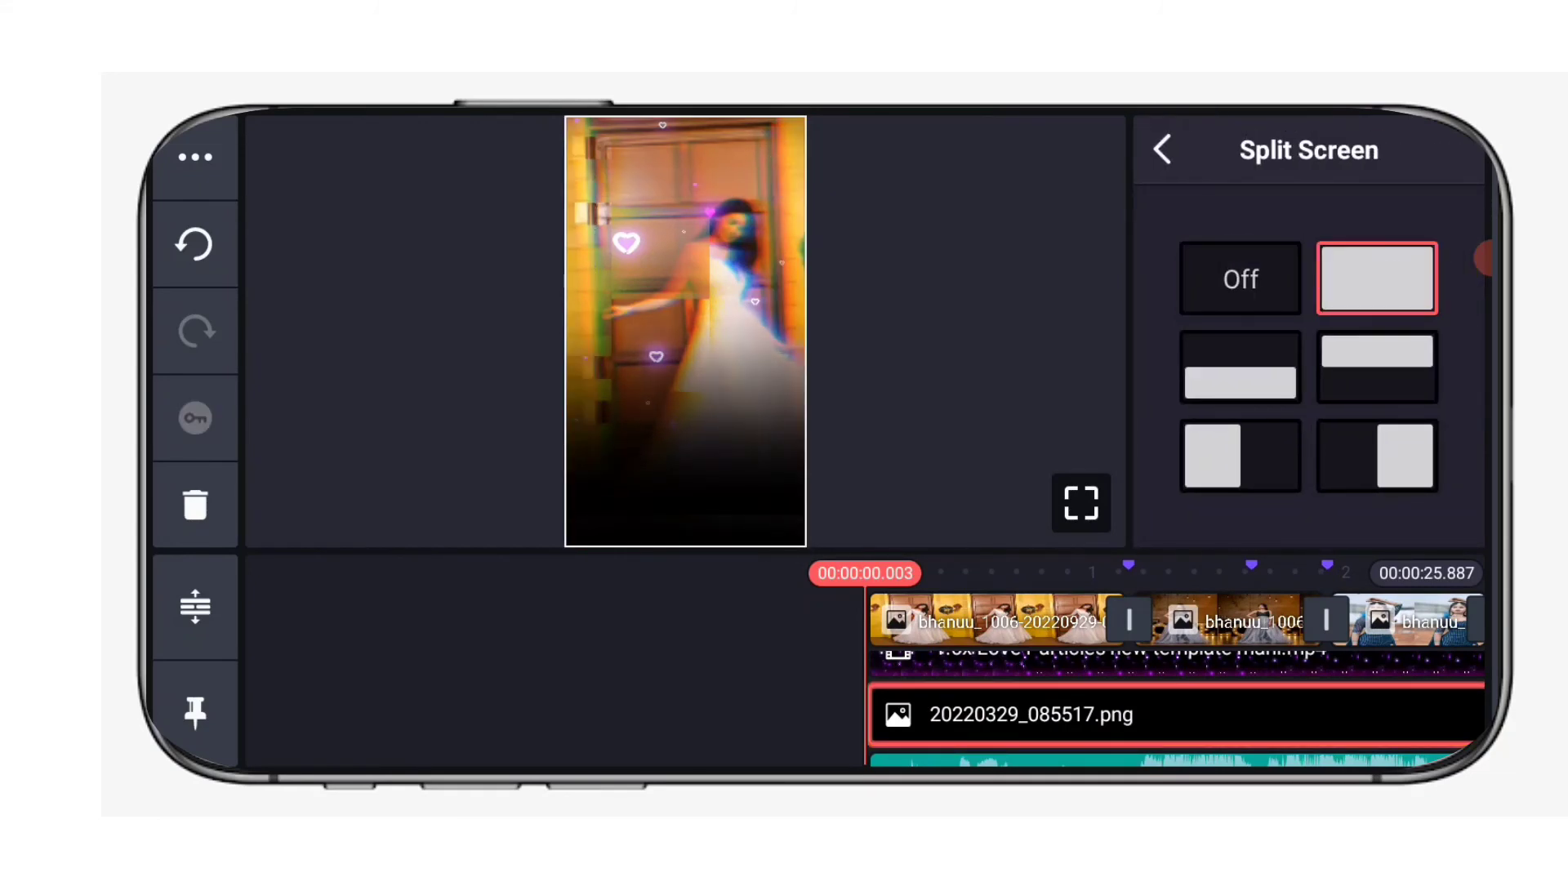
pyautogui.moveTo(680, 692); pyautogui.dragTo(380, 652)
pyautogui.moveTo(1297, 708)
pyautogui.mouseDown()
pyautogui.moveTo(1135, 718)
pyautogui.moveTo(1488, 686)
pyautogui.mouseUp()
# Select the gradient layer and stretch it to about 15 seconds.
pyautogui.click(1252, 710)
pyautogui.click(1049, 696)
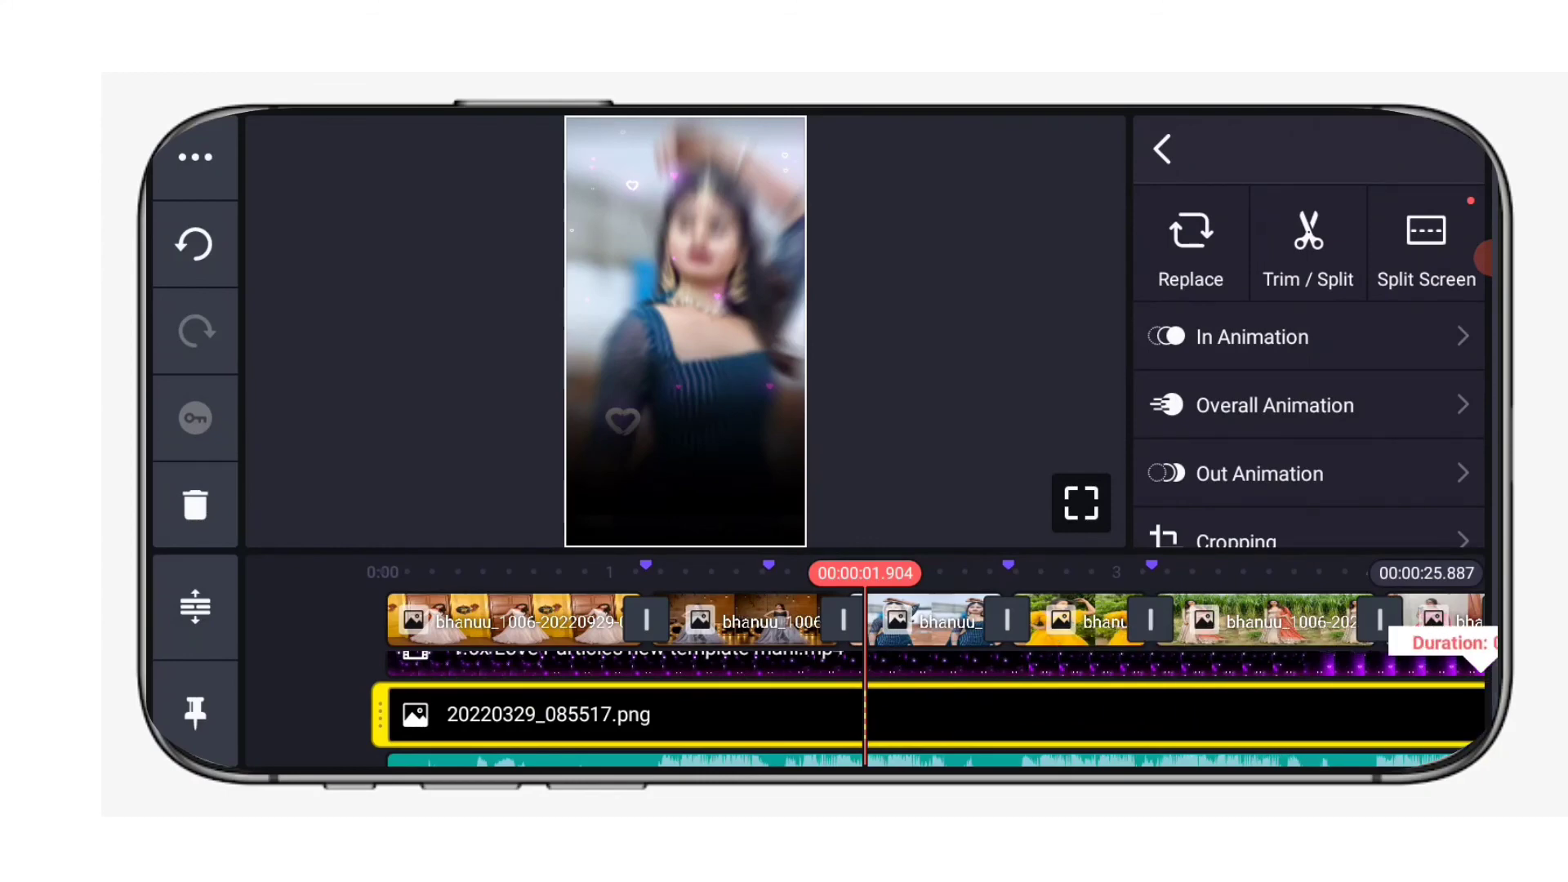
pyautogui.moveTo(923, 711); pyautogui.dragTo(1440, 714)
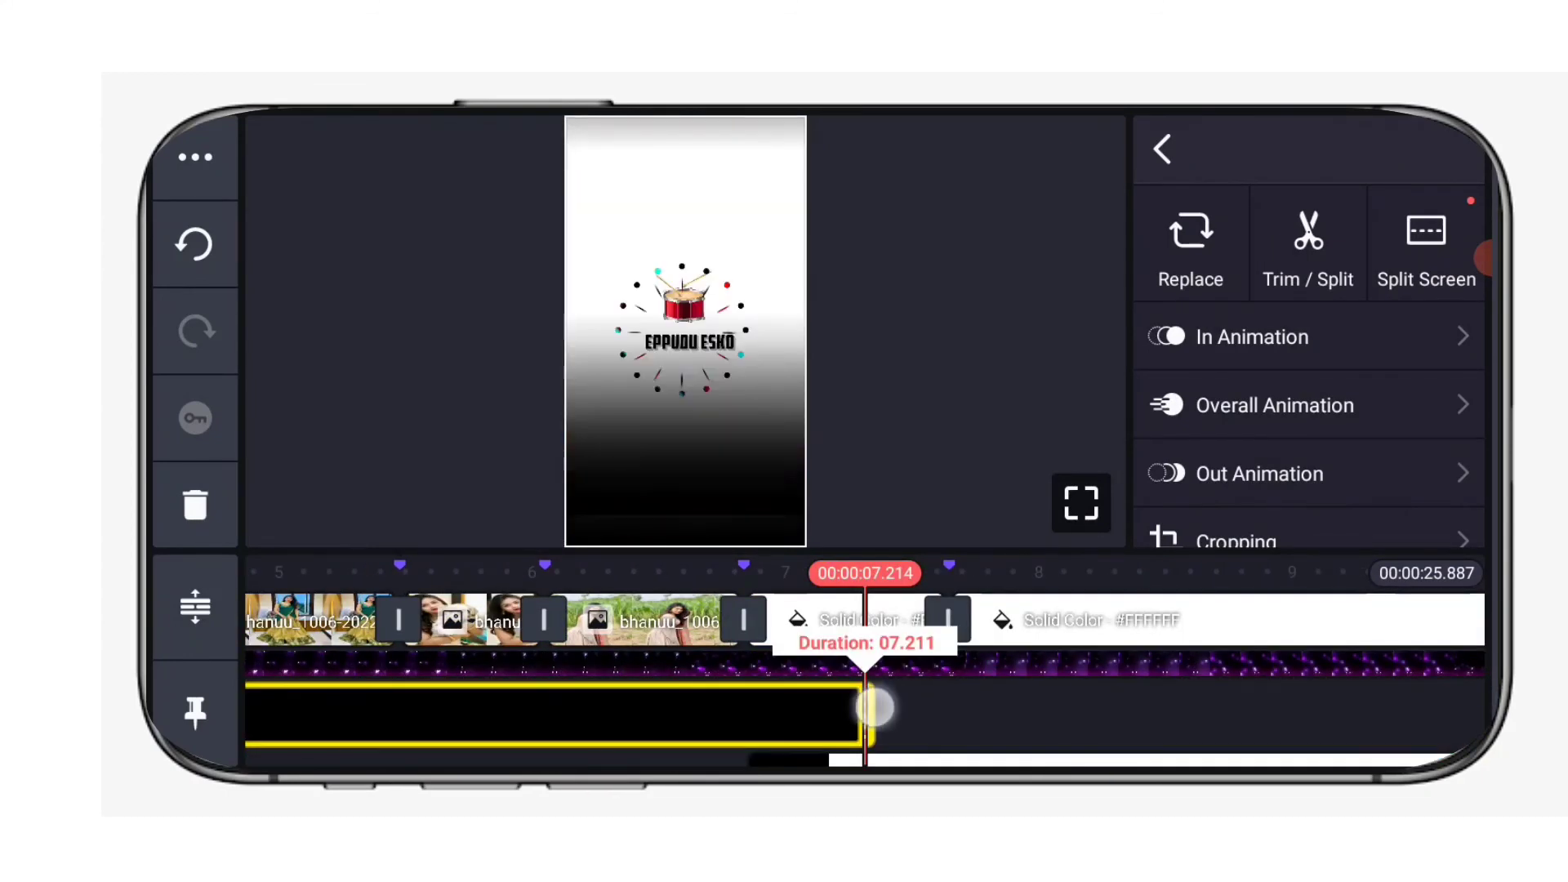
pyautogui.moveTo(875, 712); pyautogui.dragTo(1470, 715)
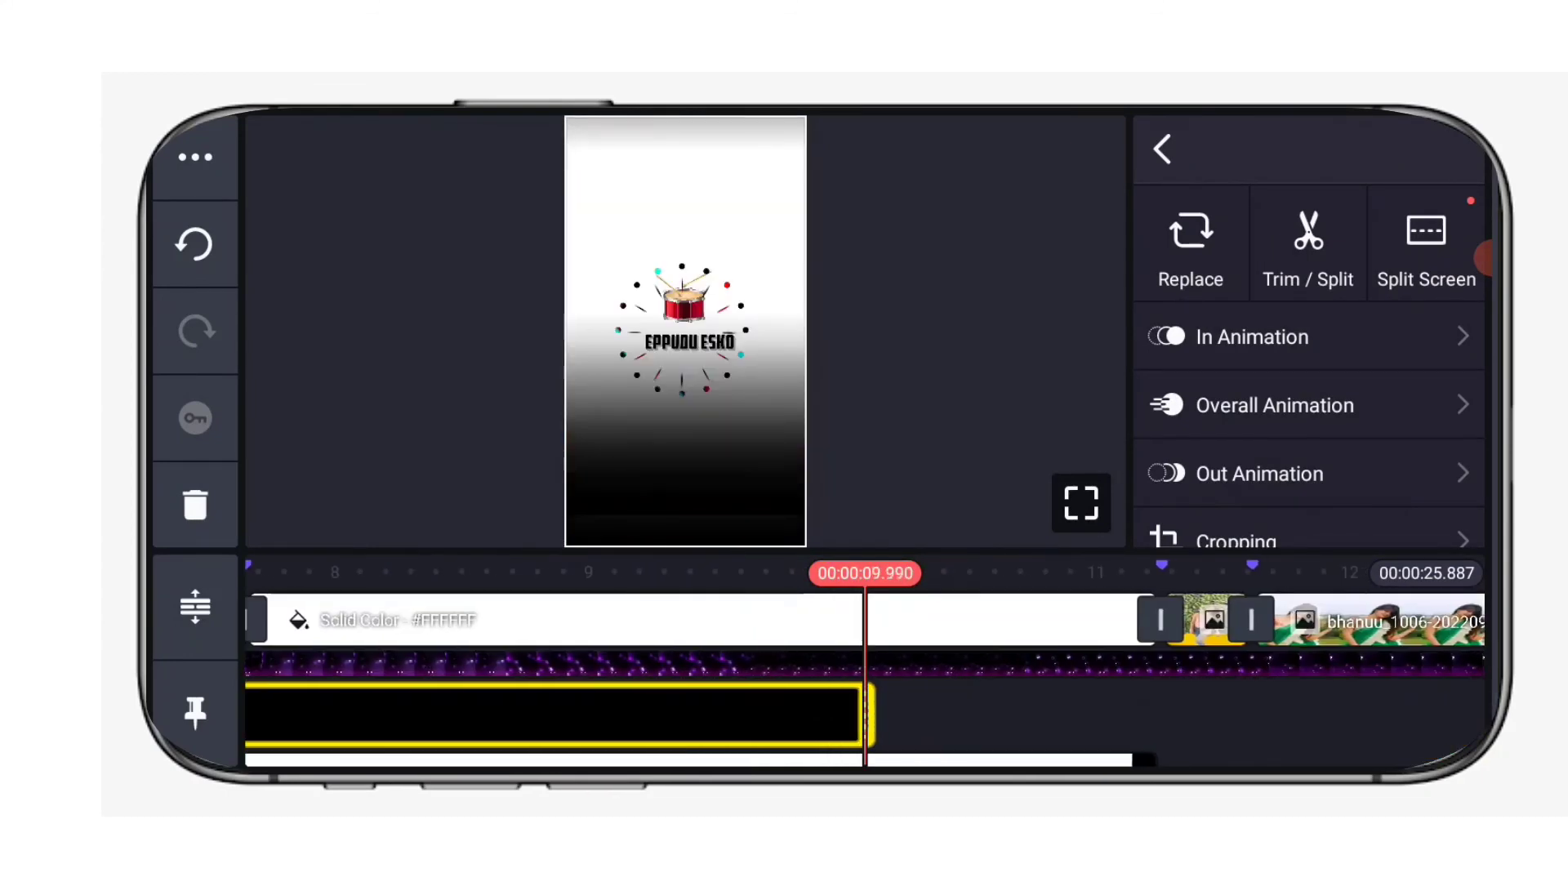
pyautogui.moveTo(870, 714); pyautogui.dragTo(1477, 698)
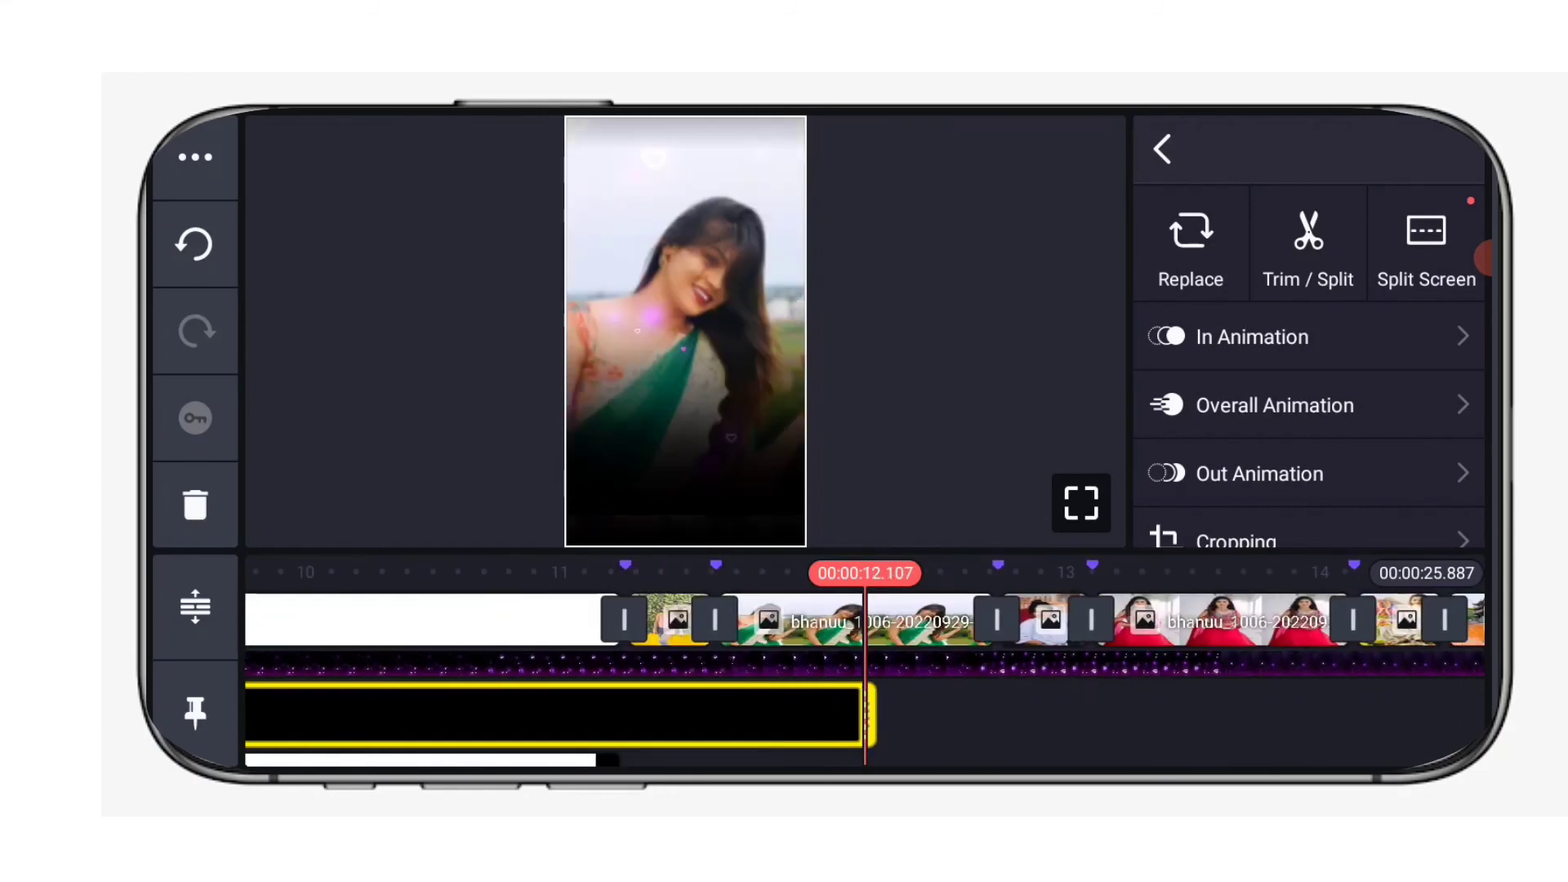
pyautogui.moveTo(872, 712); pyautogui.dragTo(1470, 713)
pyautogui.moveTo(867, 712); pyautogui.dragTo(1272, 690)
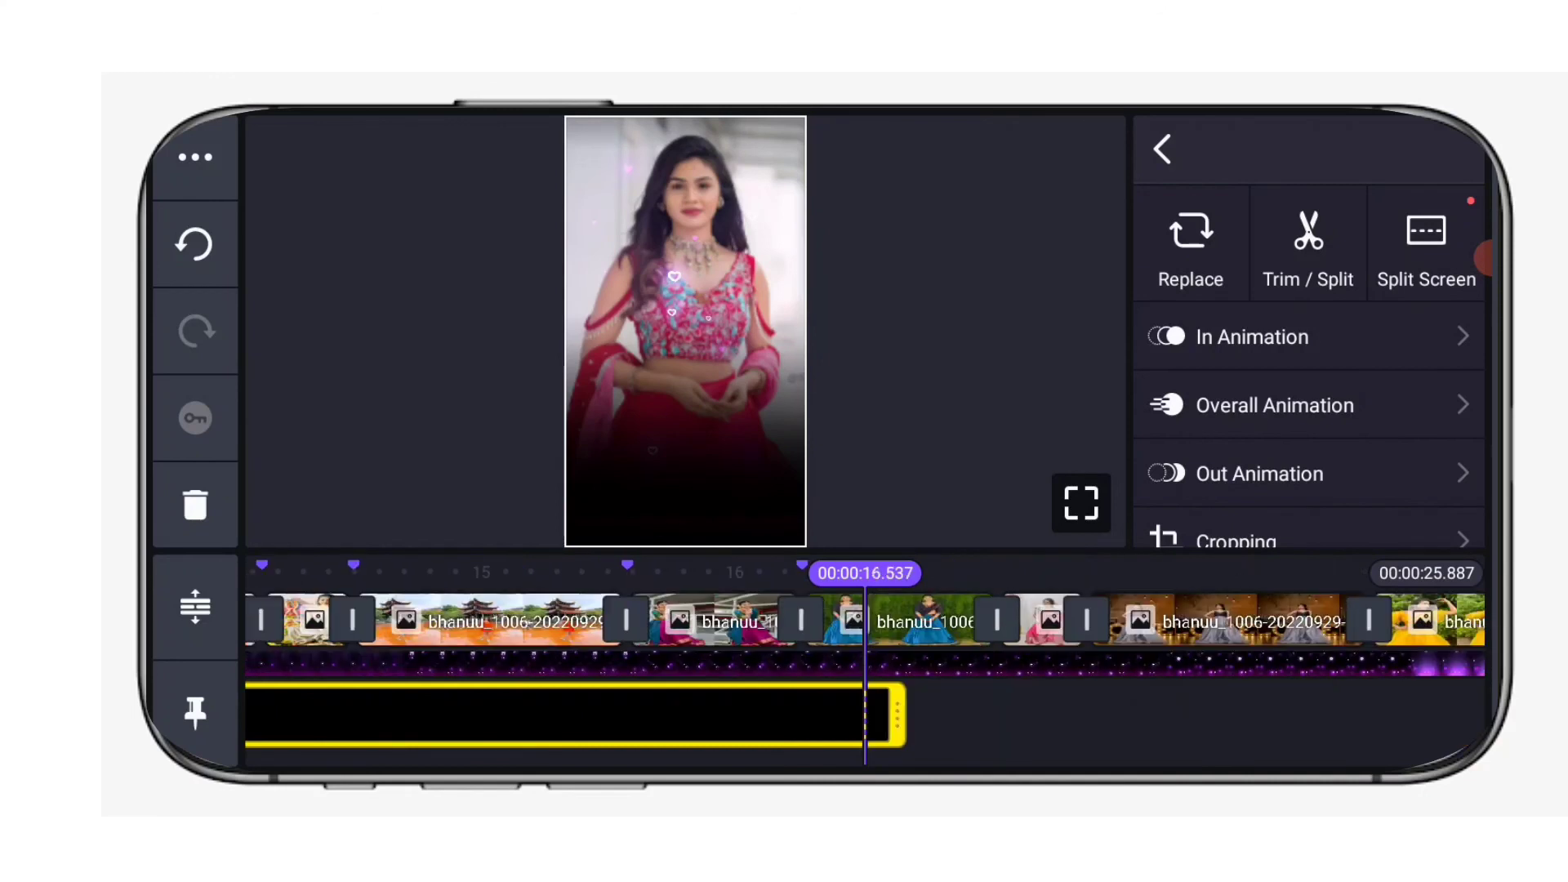
pyautogui.moveTo(886, 711); pyautogui.dragTo(1303, 710)
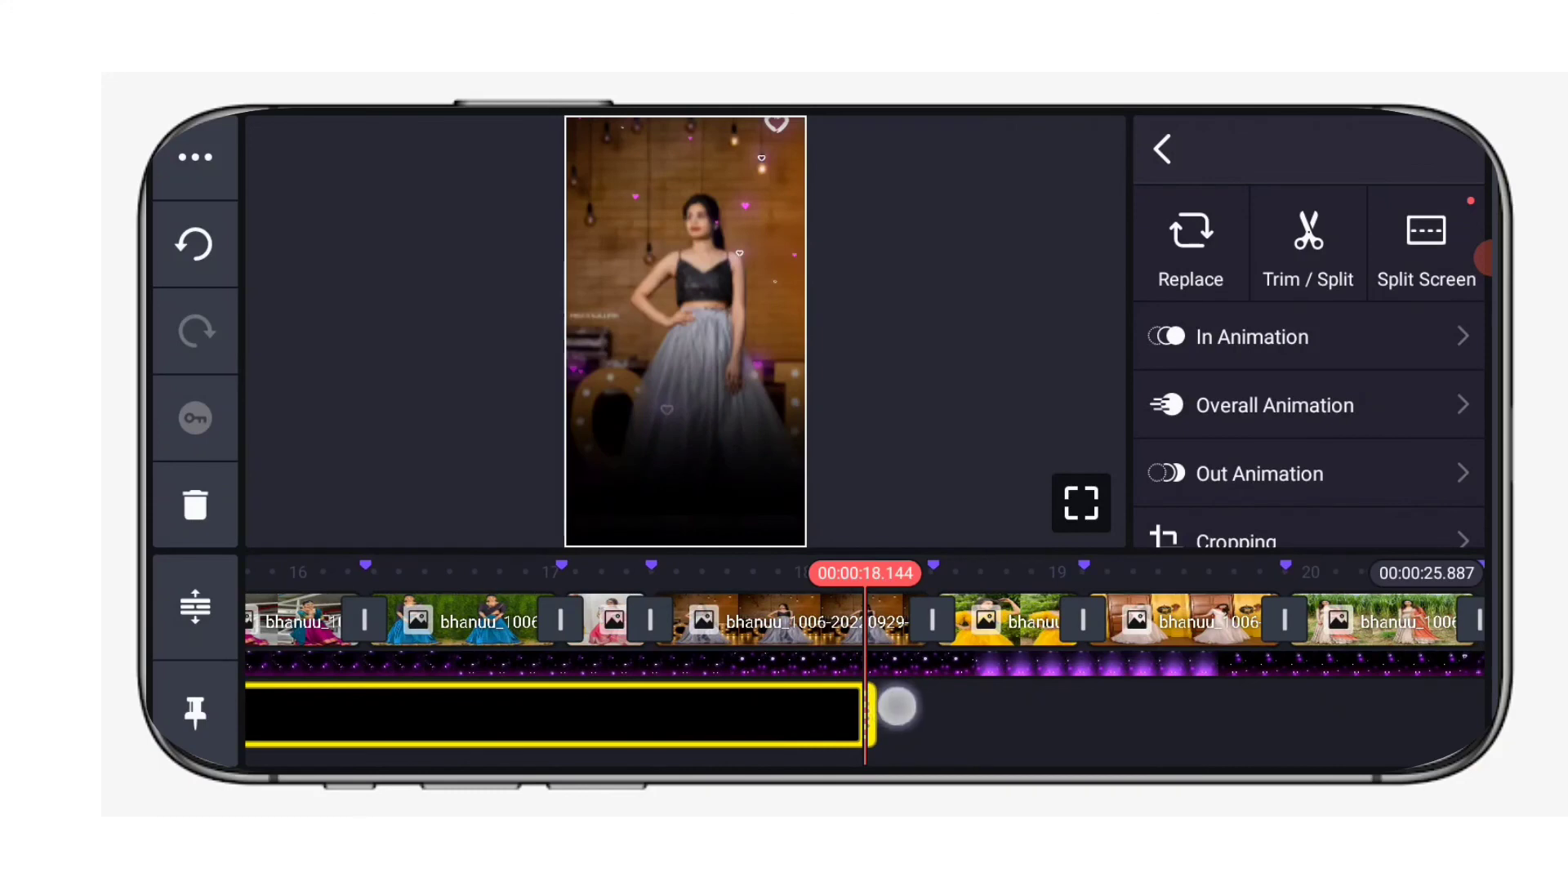
# Keep stretching the gradient overlay to the slideshow's end, about 25.4 seconds.
pyautogui.moveTo(901, 706); pyautogui.dragTo(917, 709)
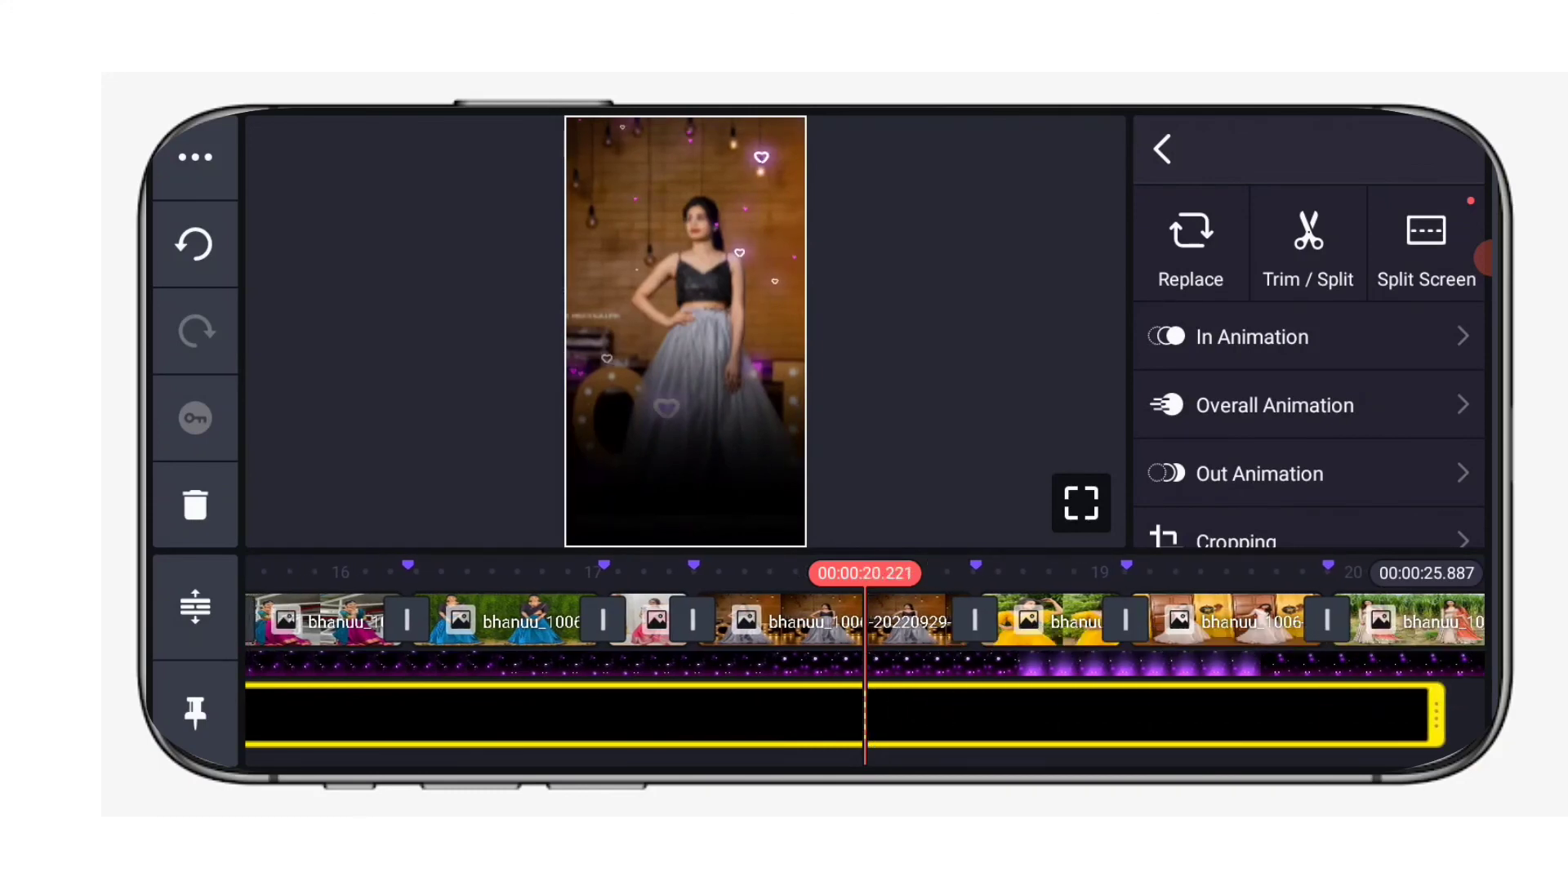
pyautogui.moveTo(1087, 713); pyautogui.dragTo(1359, 714)
pyautogui.moveTo(882, 709); pyautogui.dragTo(1400, 721)
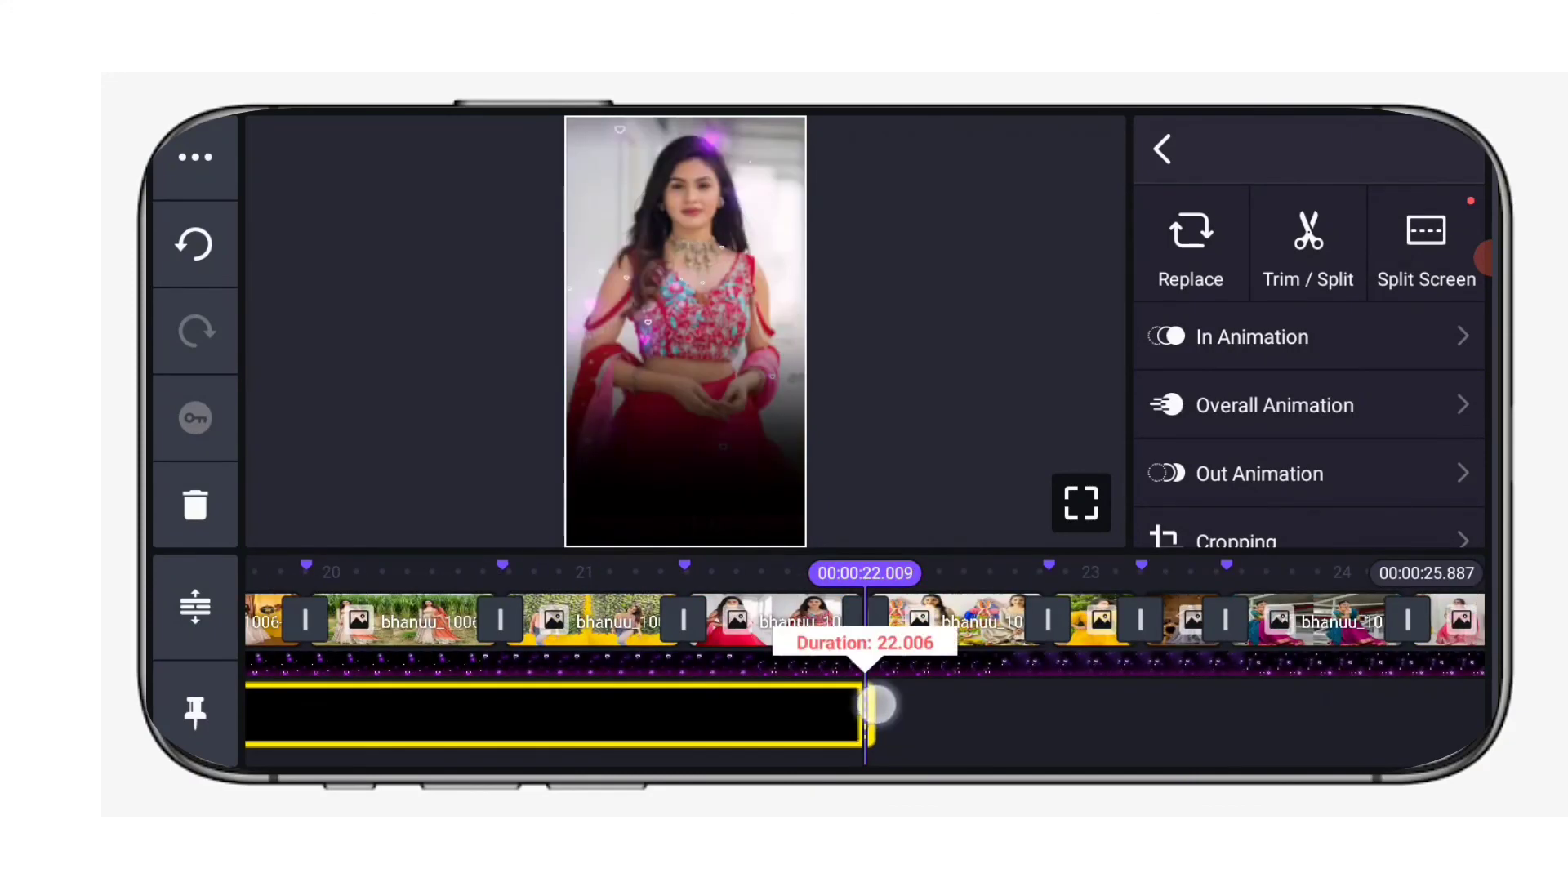
pyautogui.moveTo(886, 705); pyautogui.dragTo(1348, 708)
pyautogui.moveTo(879, 707); pyautogui.dragTo(1093, 722)
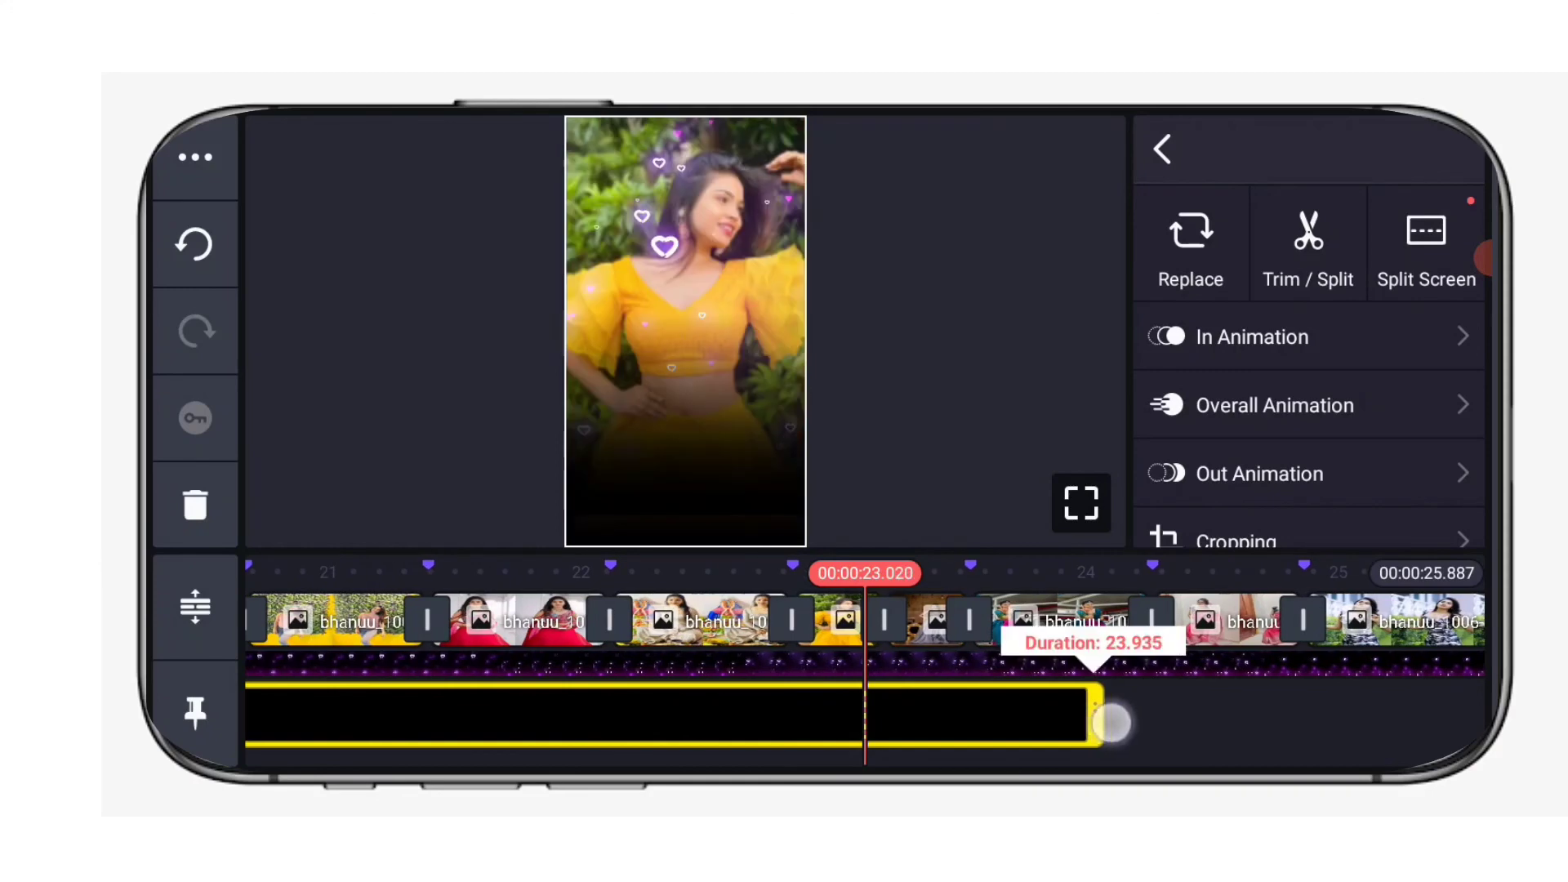
pyautogui.moveTo(1119, 723); pyautogui.dragTo(1414, 696)
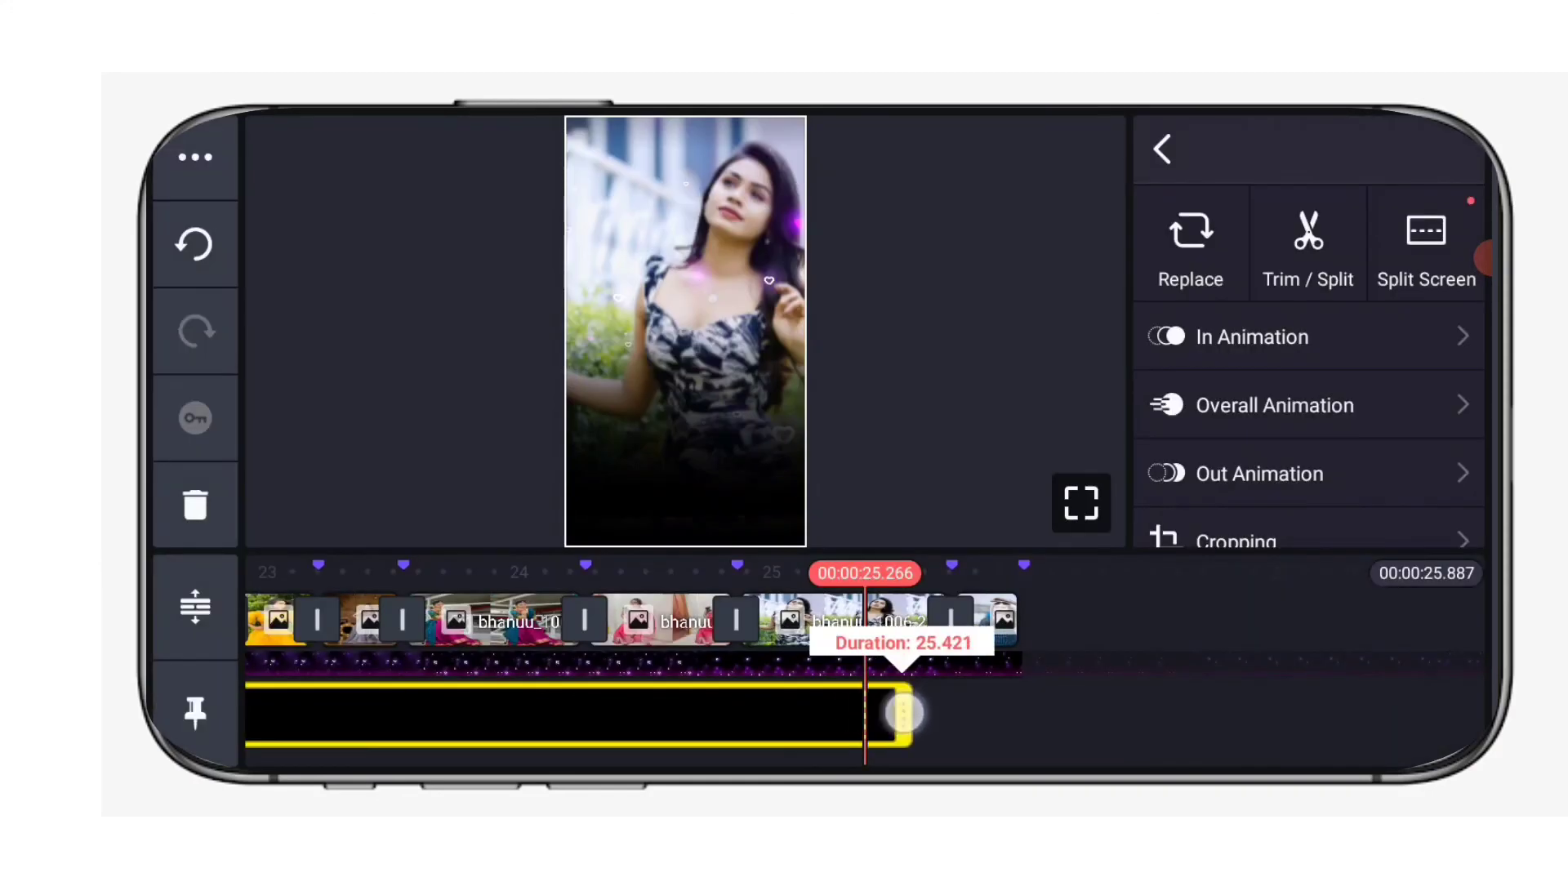
pyautogui.moveTo(971, 726); pyautogui.dragTo(1004, 723)
pyautogui.click(1075, 731)
pyautogui.moveTo(1180, 690); pyautogui.dragTo(1360, 702)
pyautogui.moveTo(1208, 700); pyautogui.dragTo(1262, 700)
# Save the slideshow as an HD 720p video with bitrate raised to 5.19 Mbps.
pyautogui.click(1444, 158)
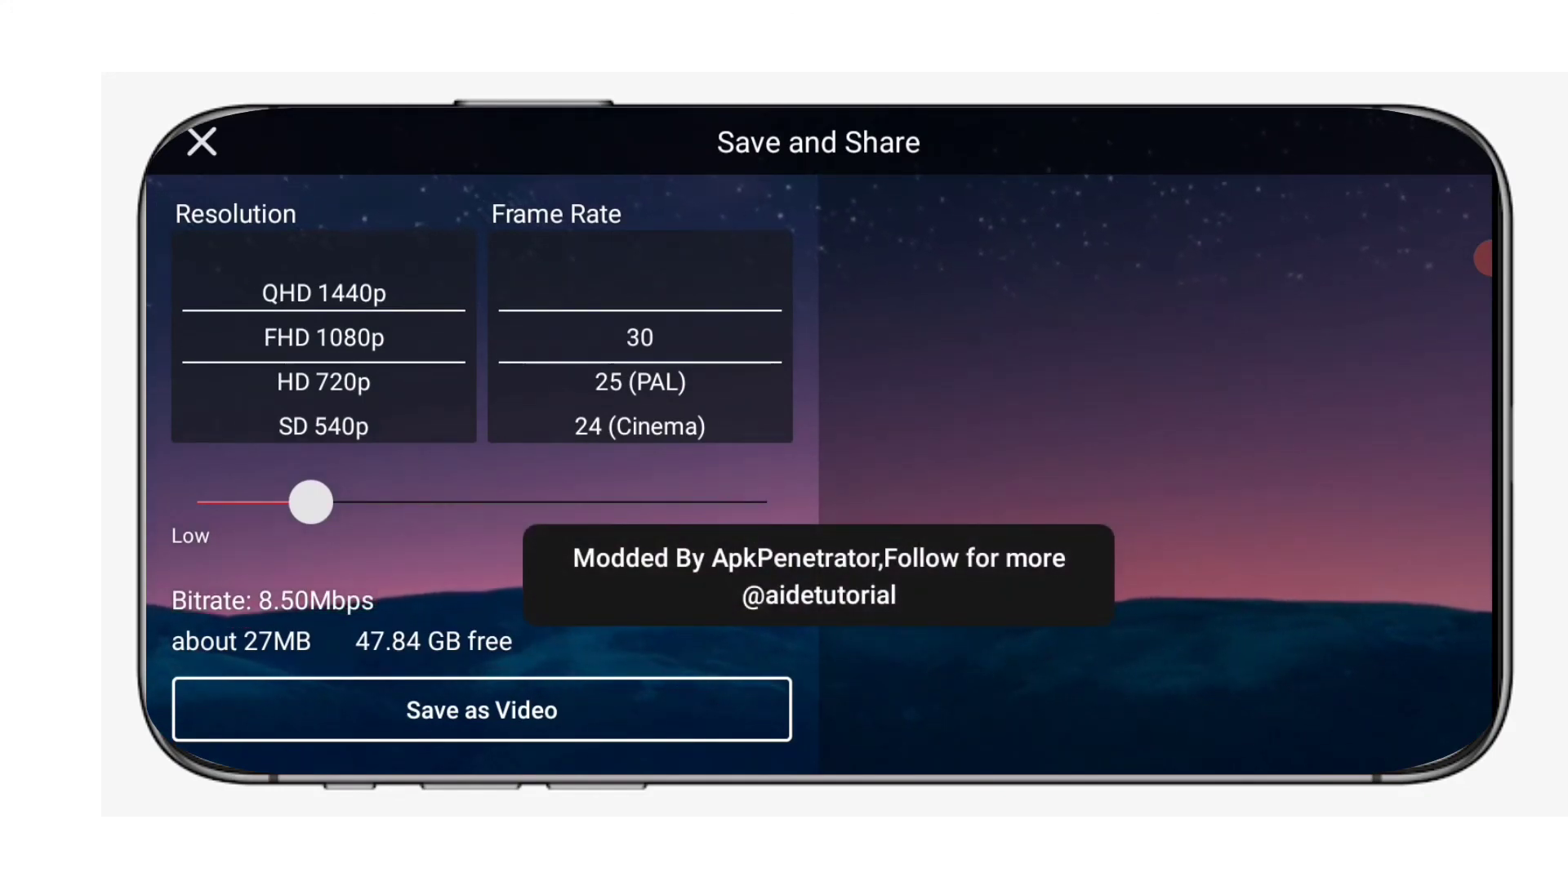
pyautogui.moveTo(220, 379); pyautogui.dragTo(196, 337)
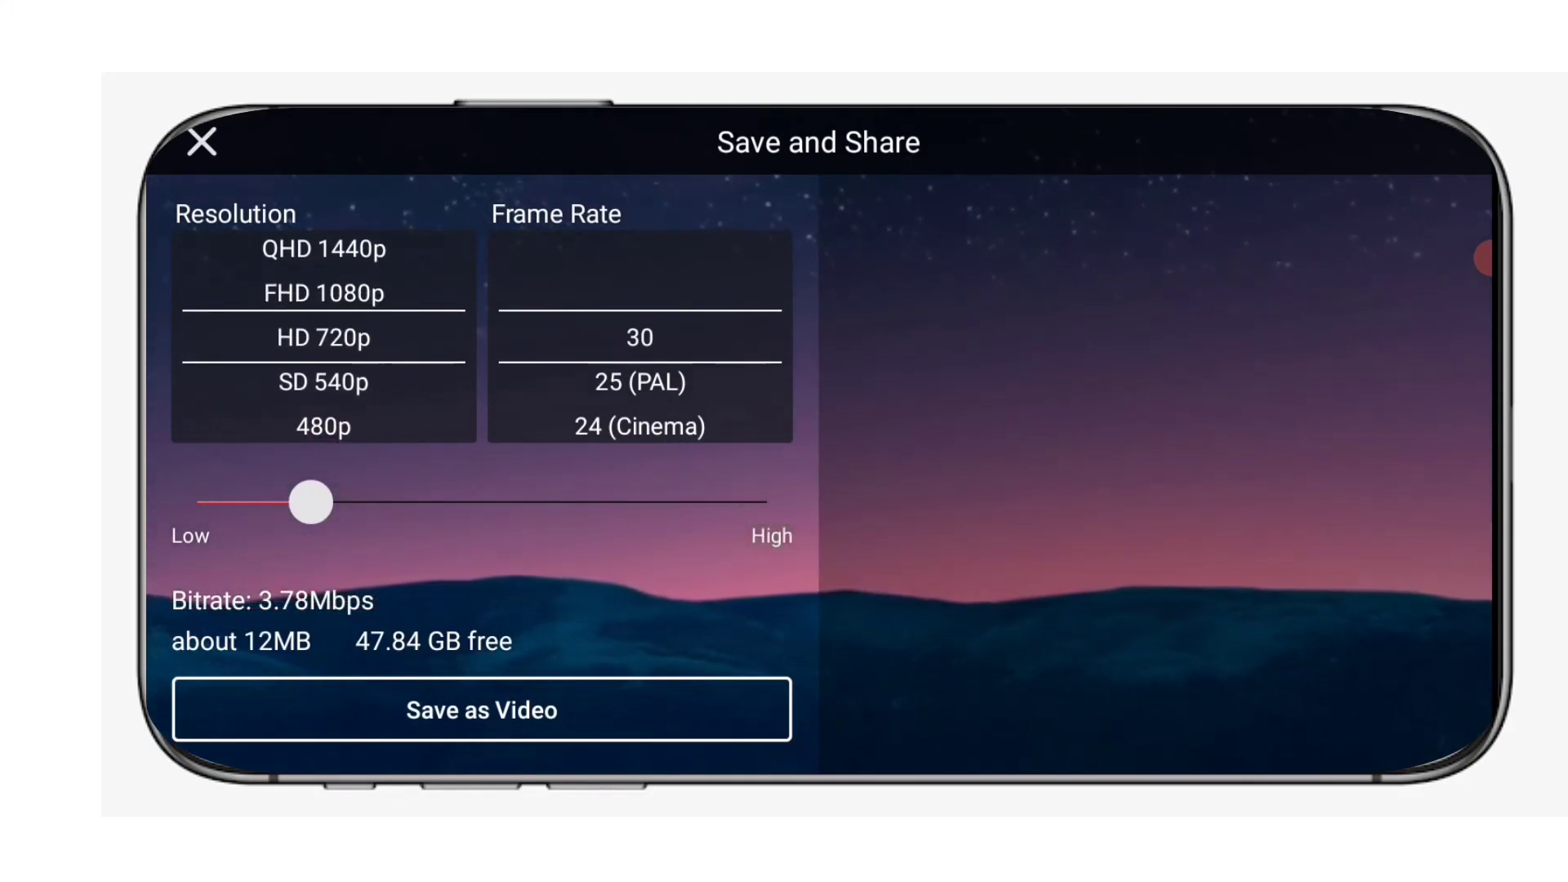
pyautogui.moveTo(318, 522); pyautogui.dragTo(372, 520)
pyautogui.click(379, 710)
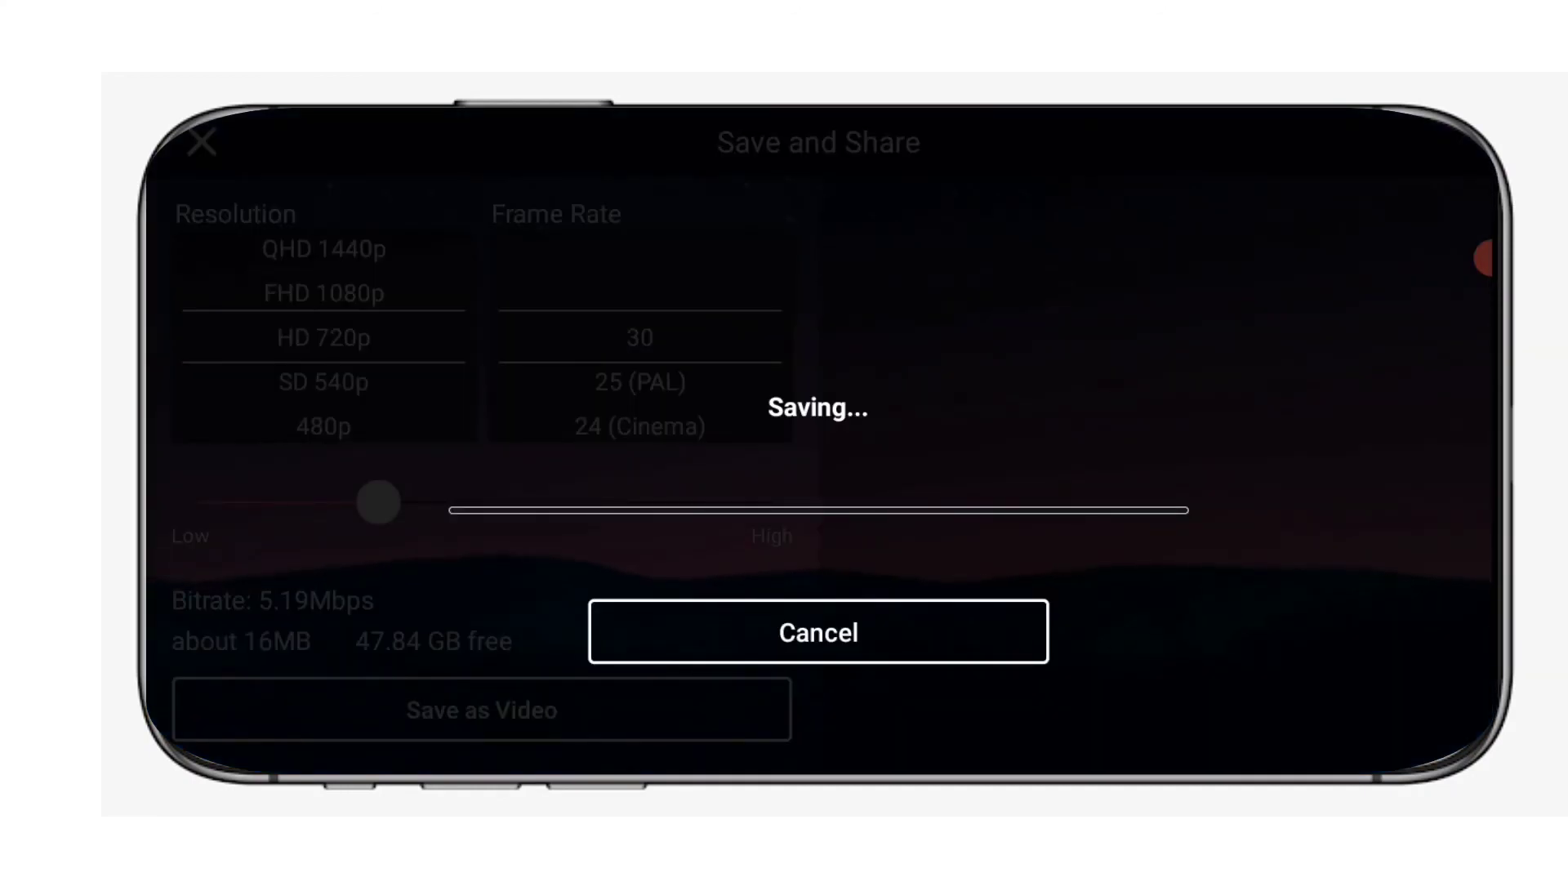